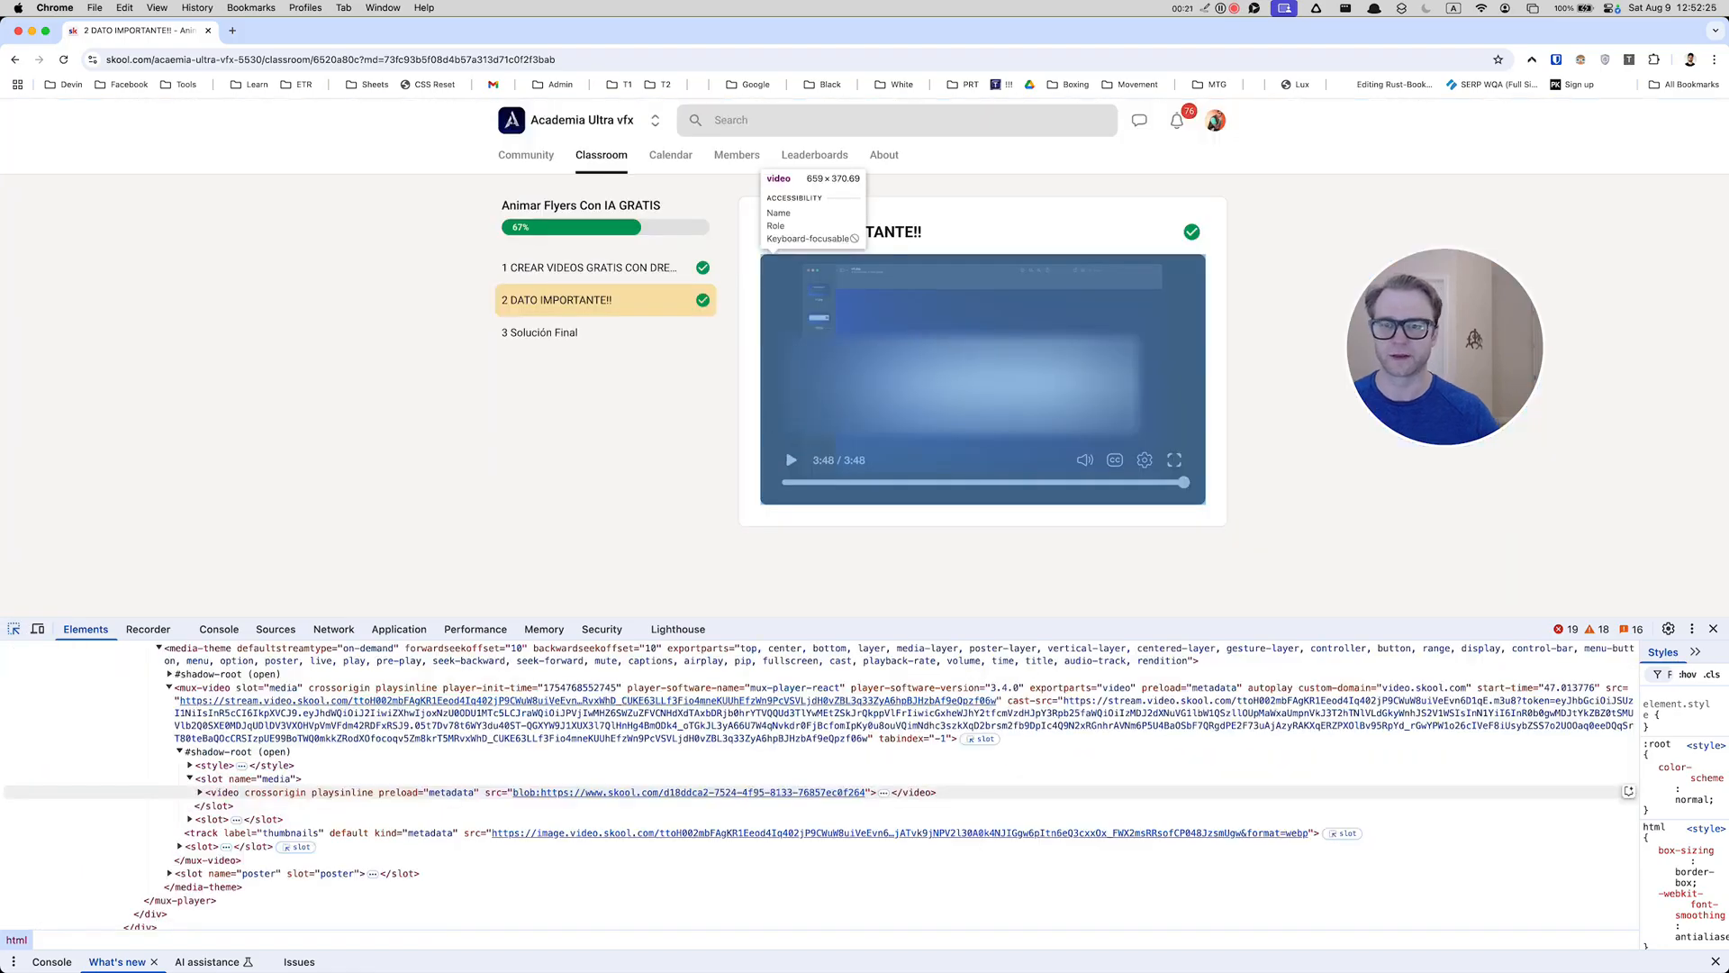
# - Select the lesson's video element for inspection and switch to the notes in Visual Studio Code
pyautogui.click(981, 369)
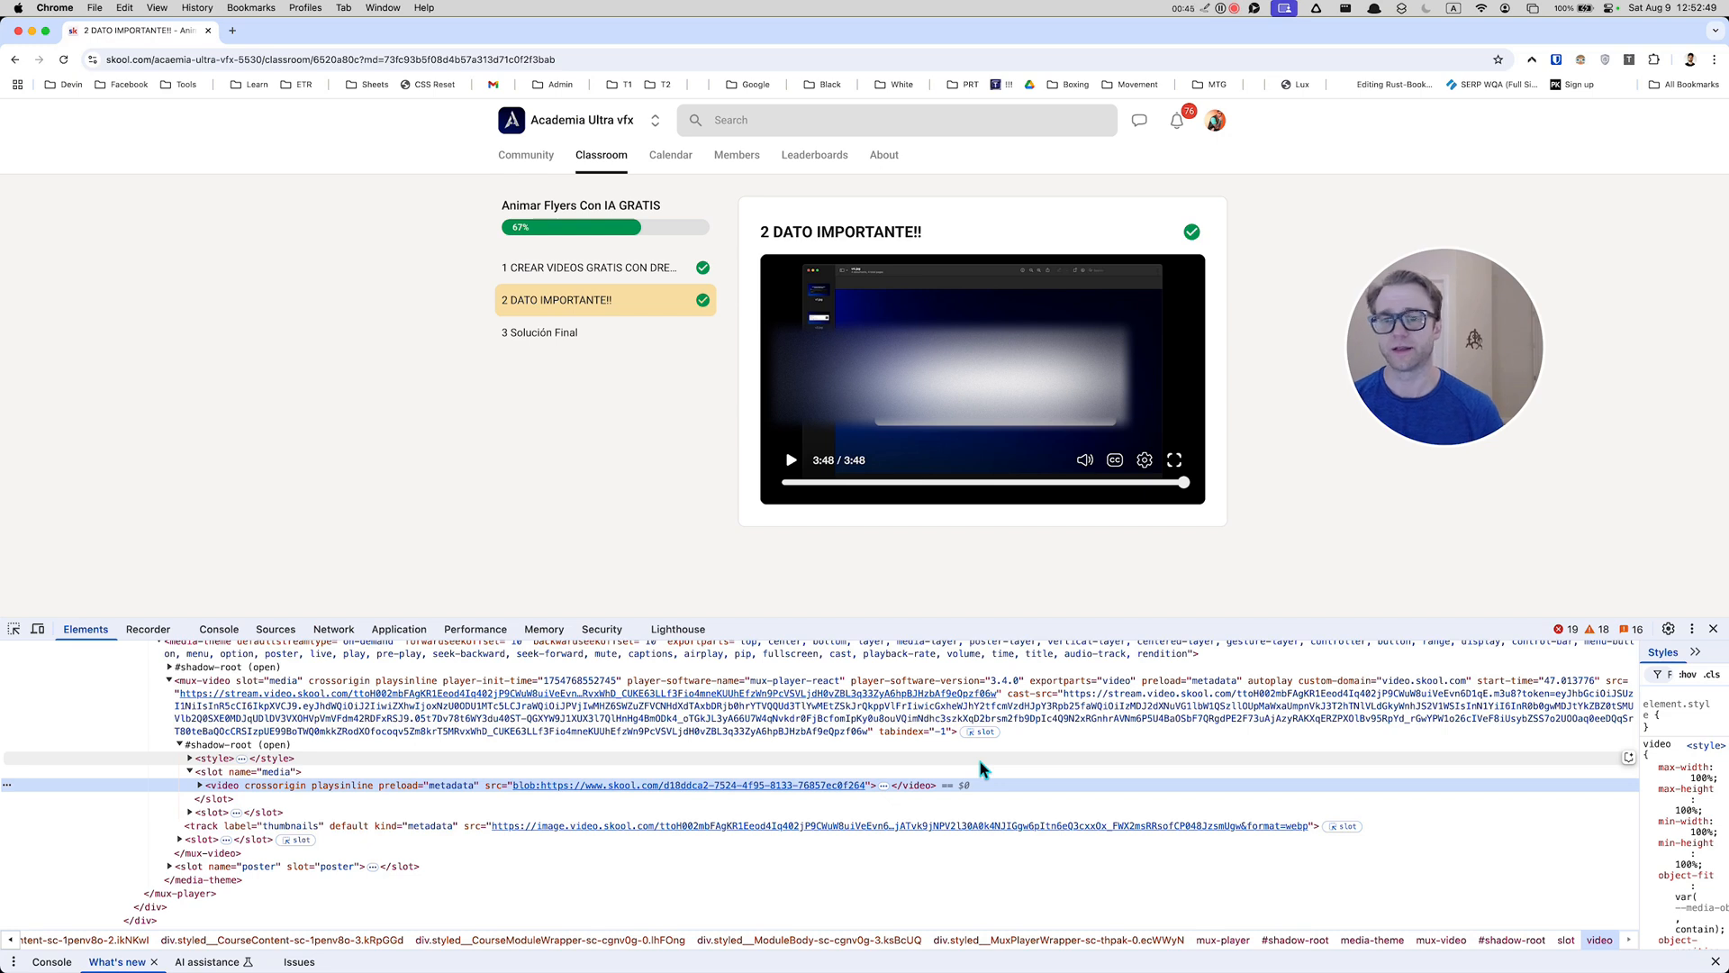
pyautogui.press('super+Tab')
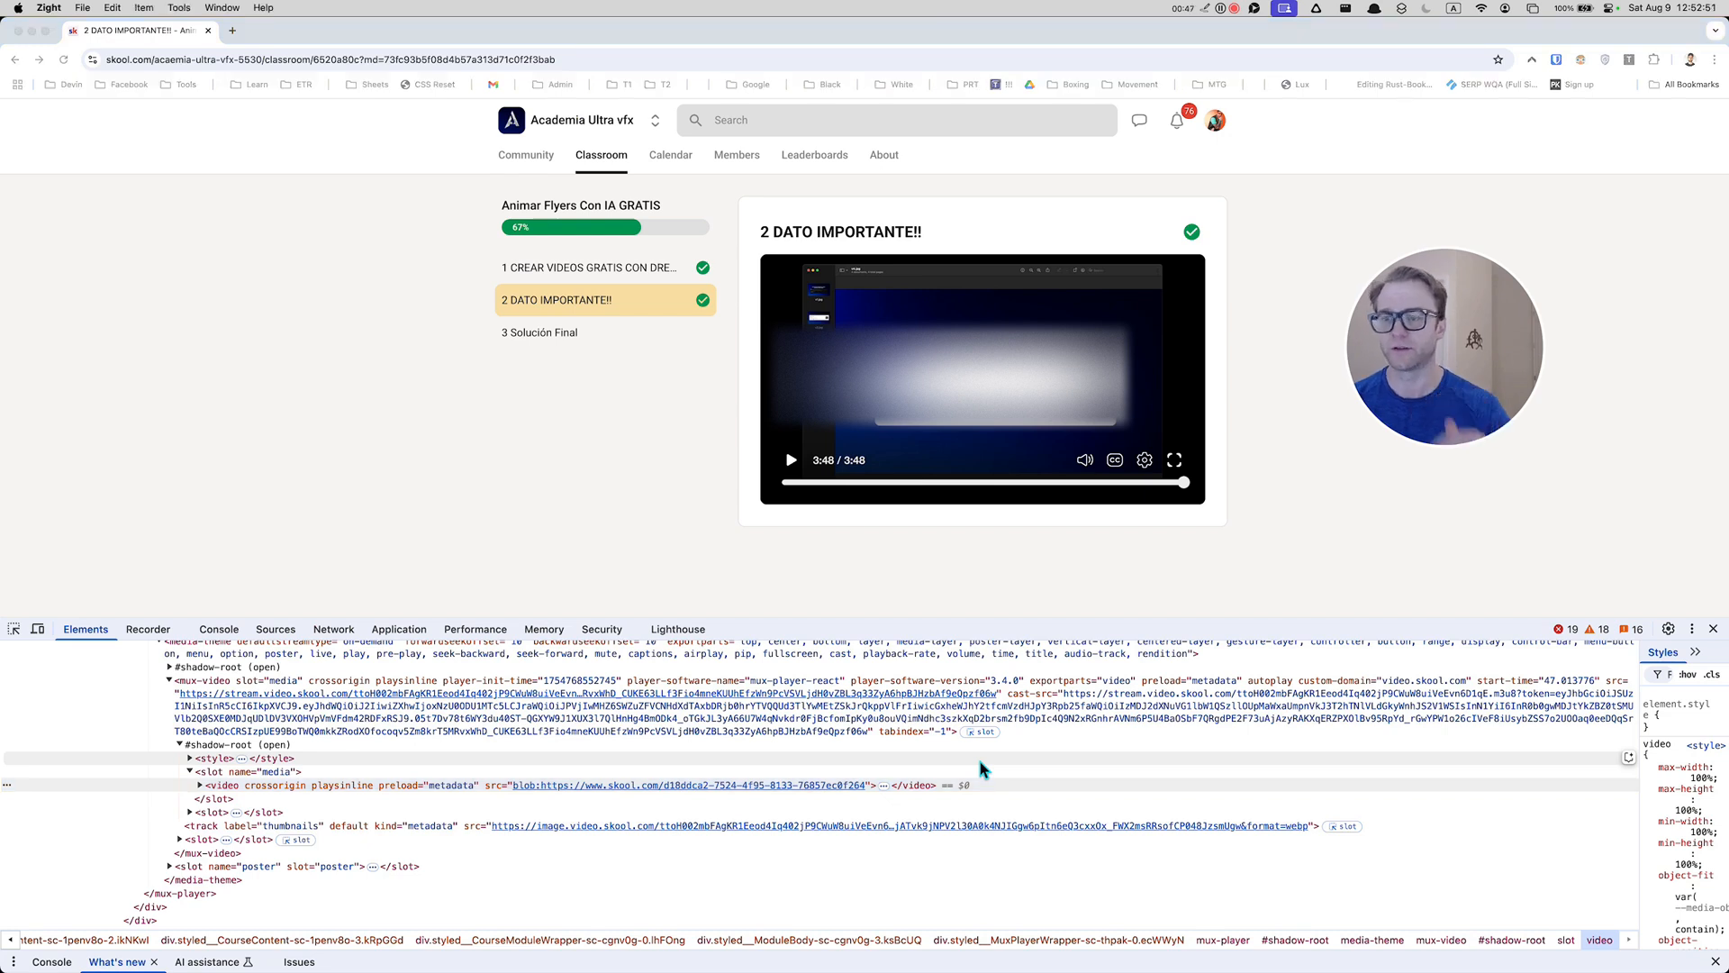
pyautogui.press('super+Tab')
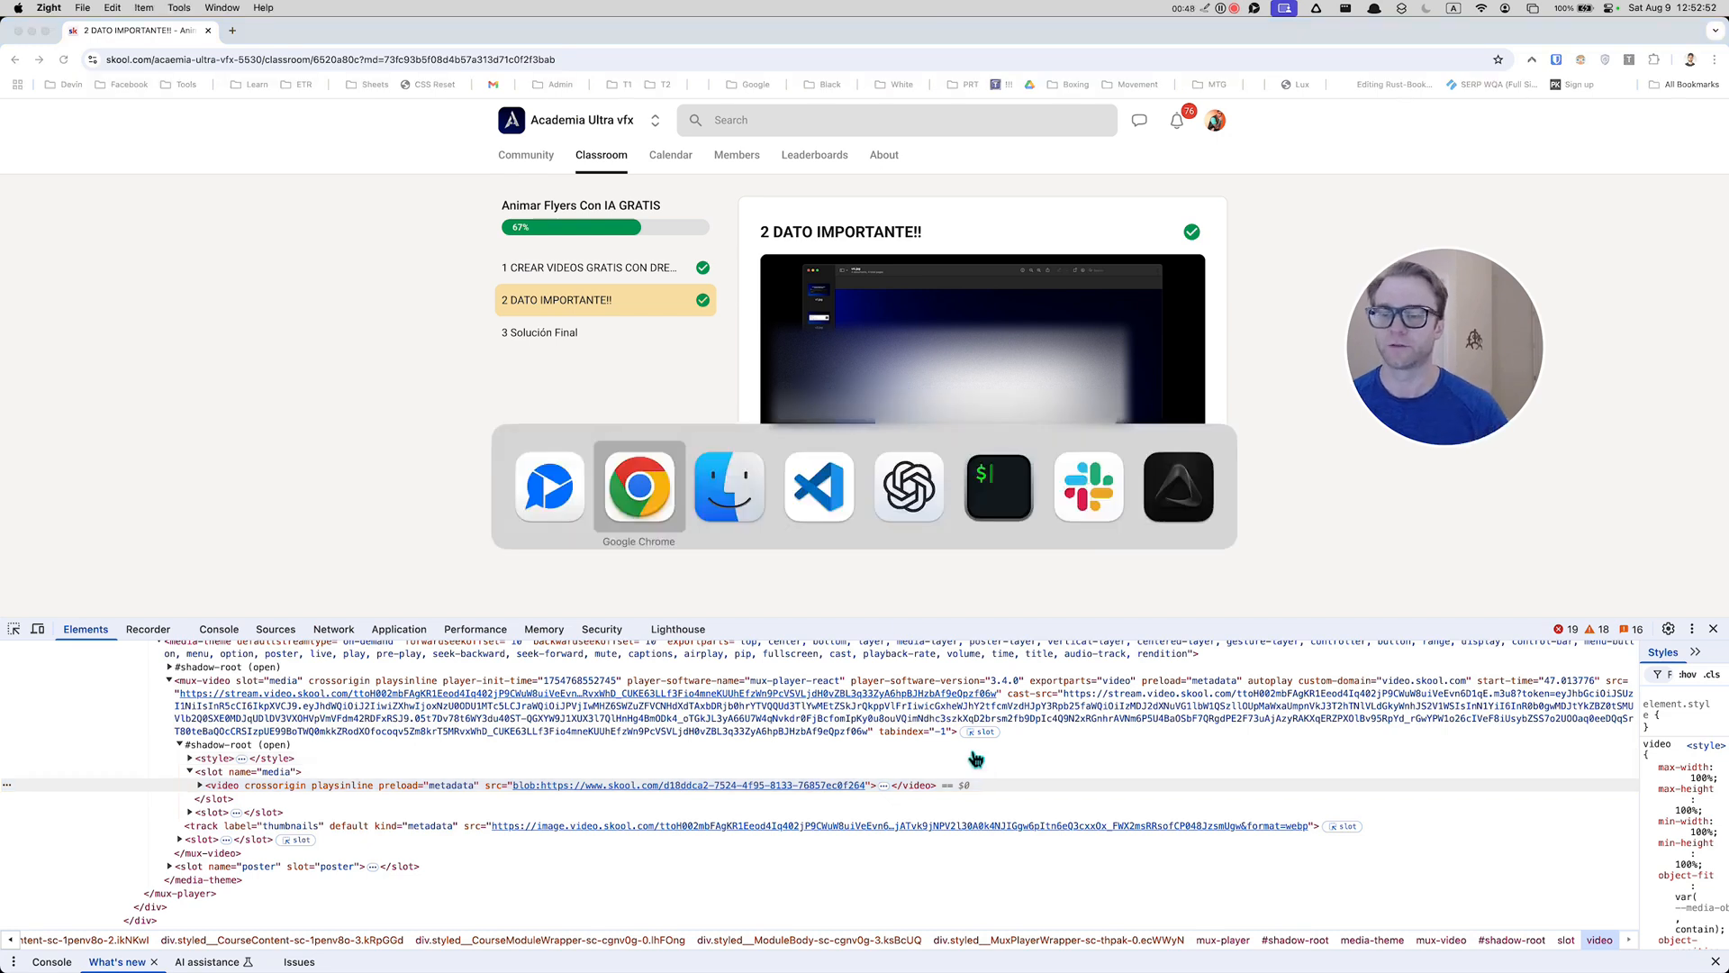
pyautogui.click(824, 522)
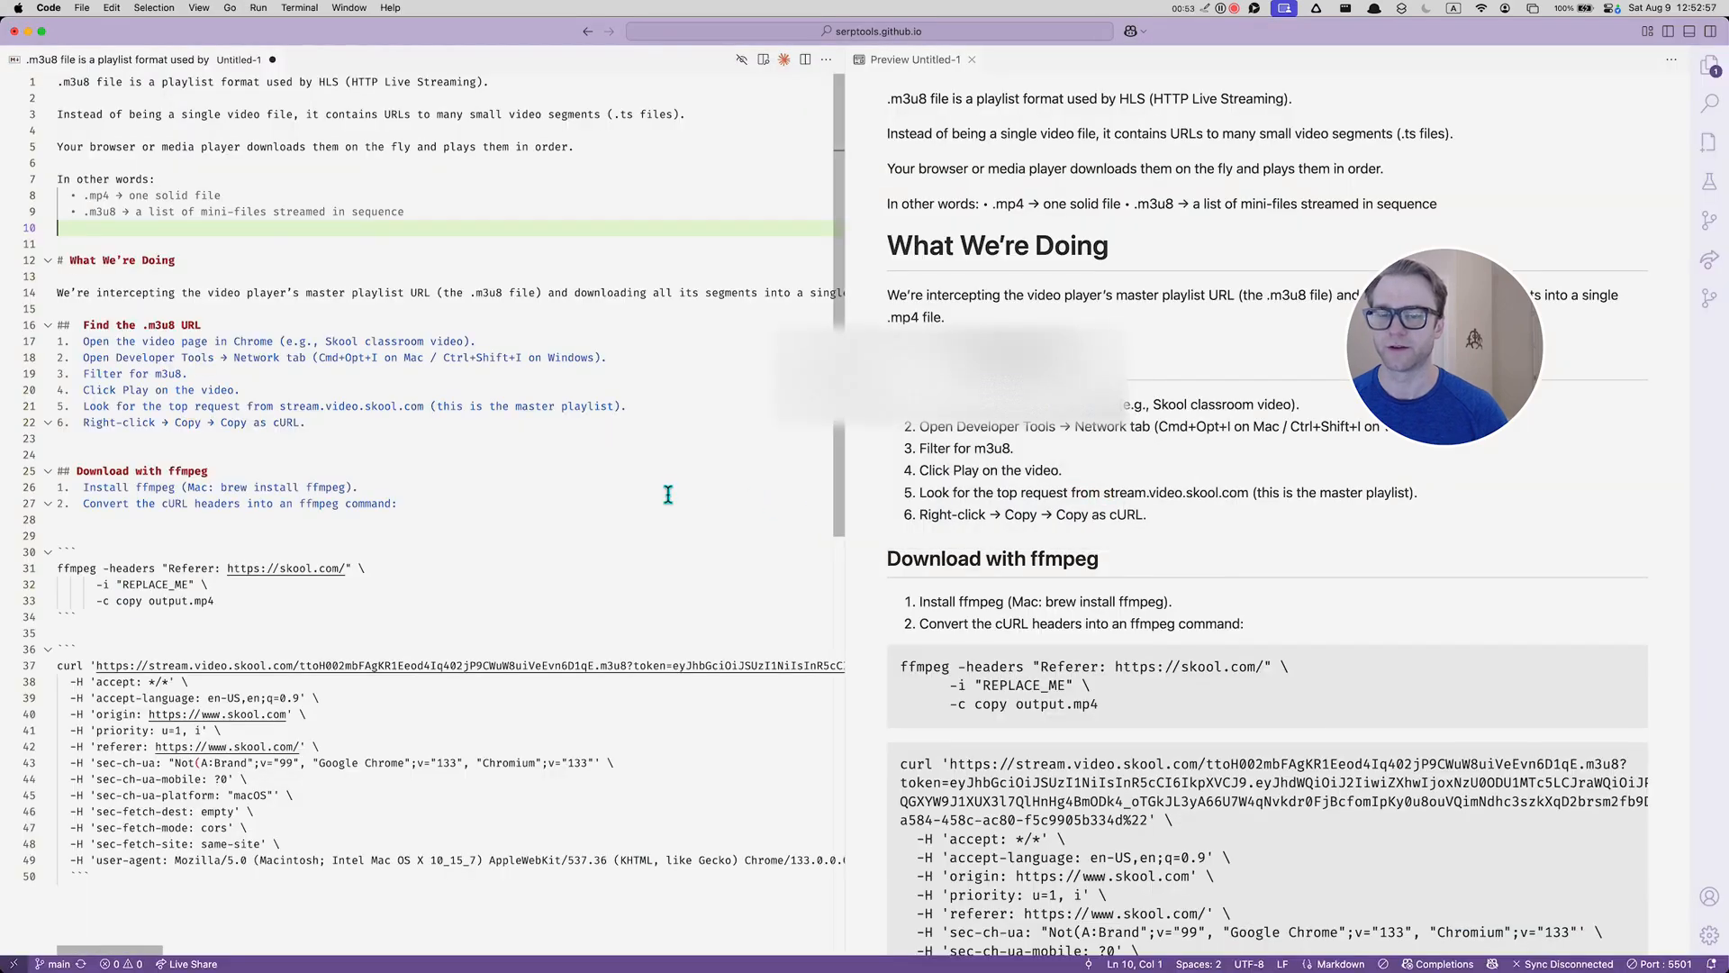
# - Enlarge the editor text and turn on word wrap while reading the opening lines about the .m3u8 format
pyautogui.click(470, 247)
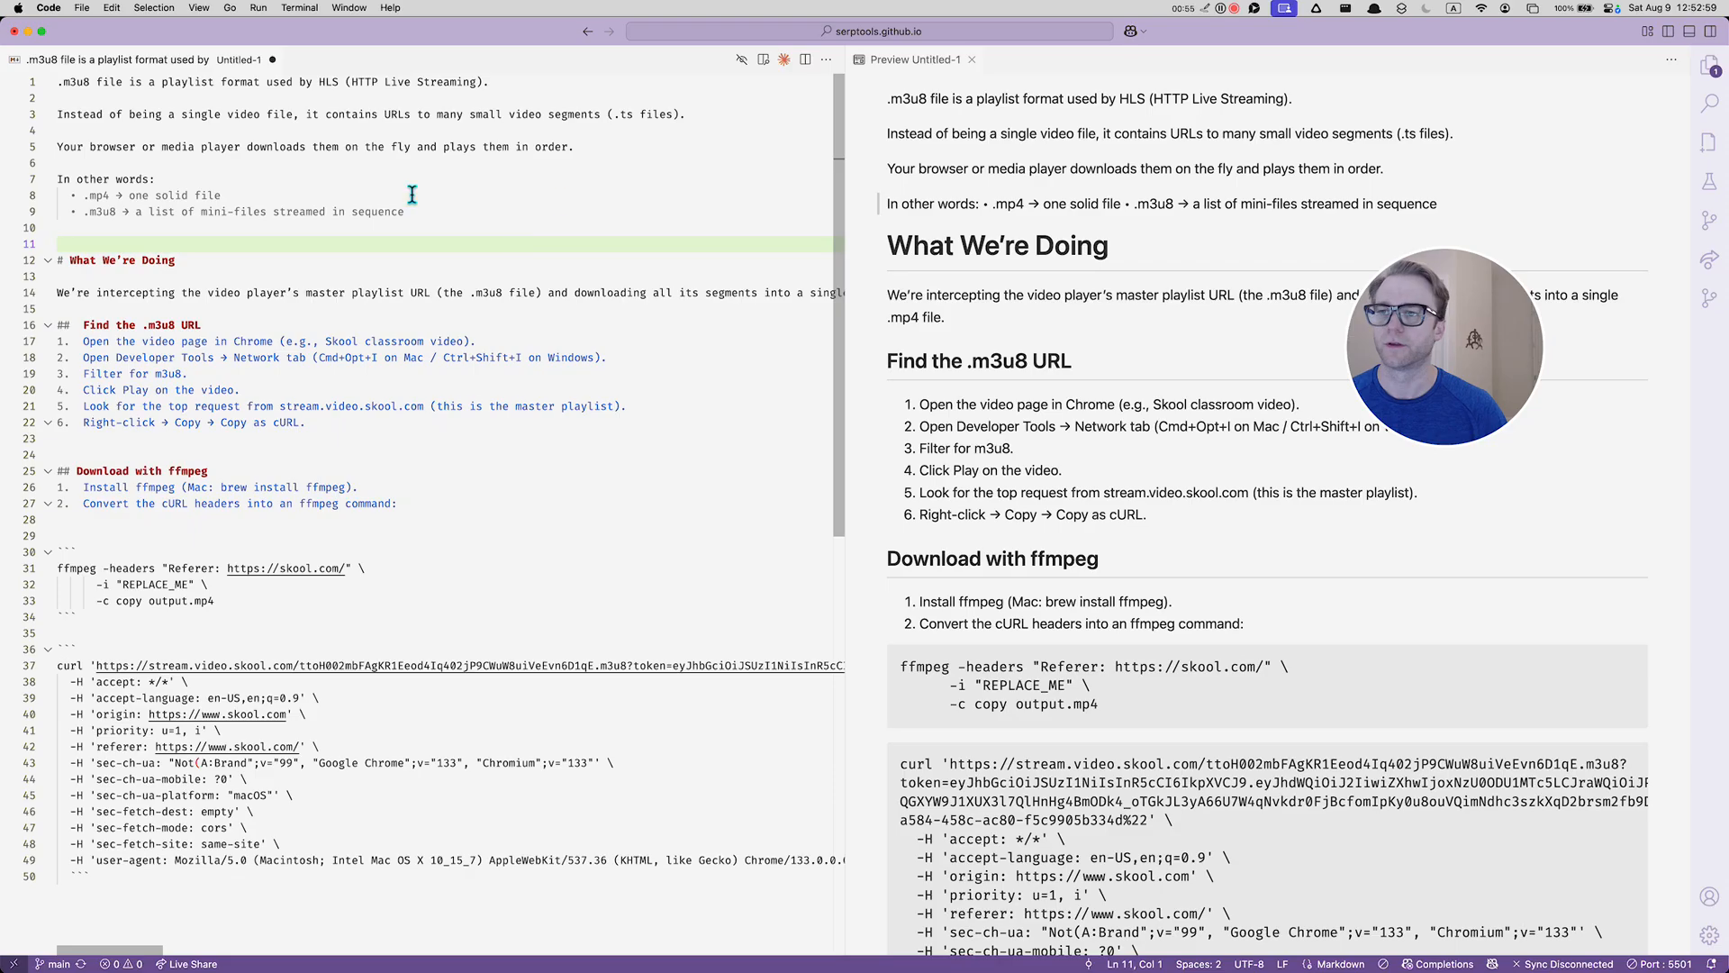
pyautogui.moveTo(135, 98); pyautogui.dragTo(7, 81)
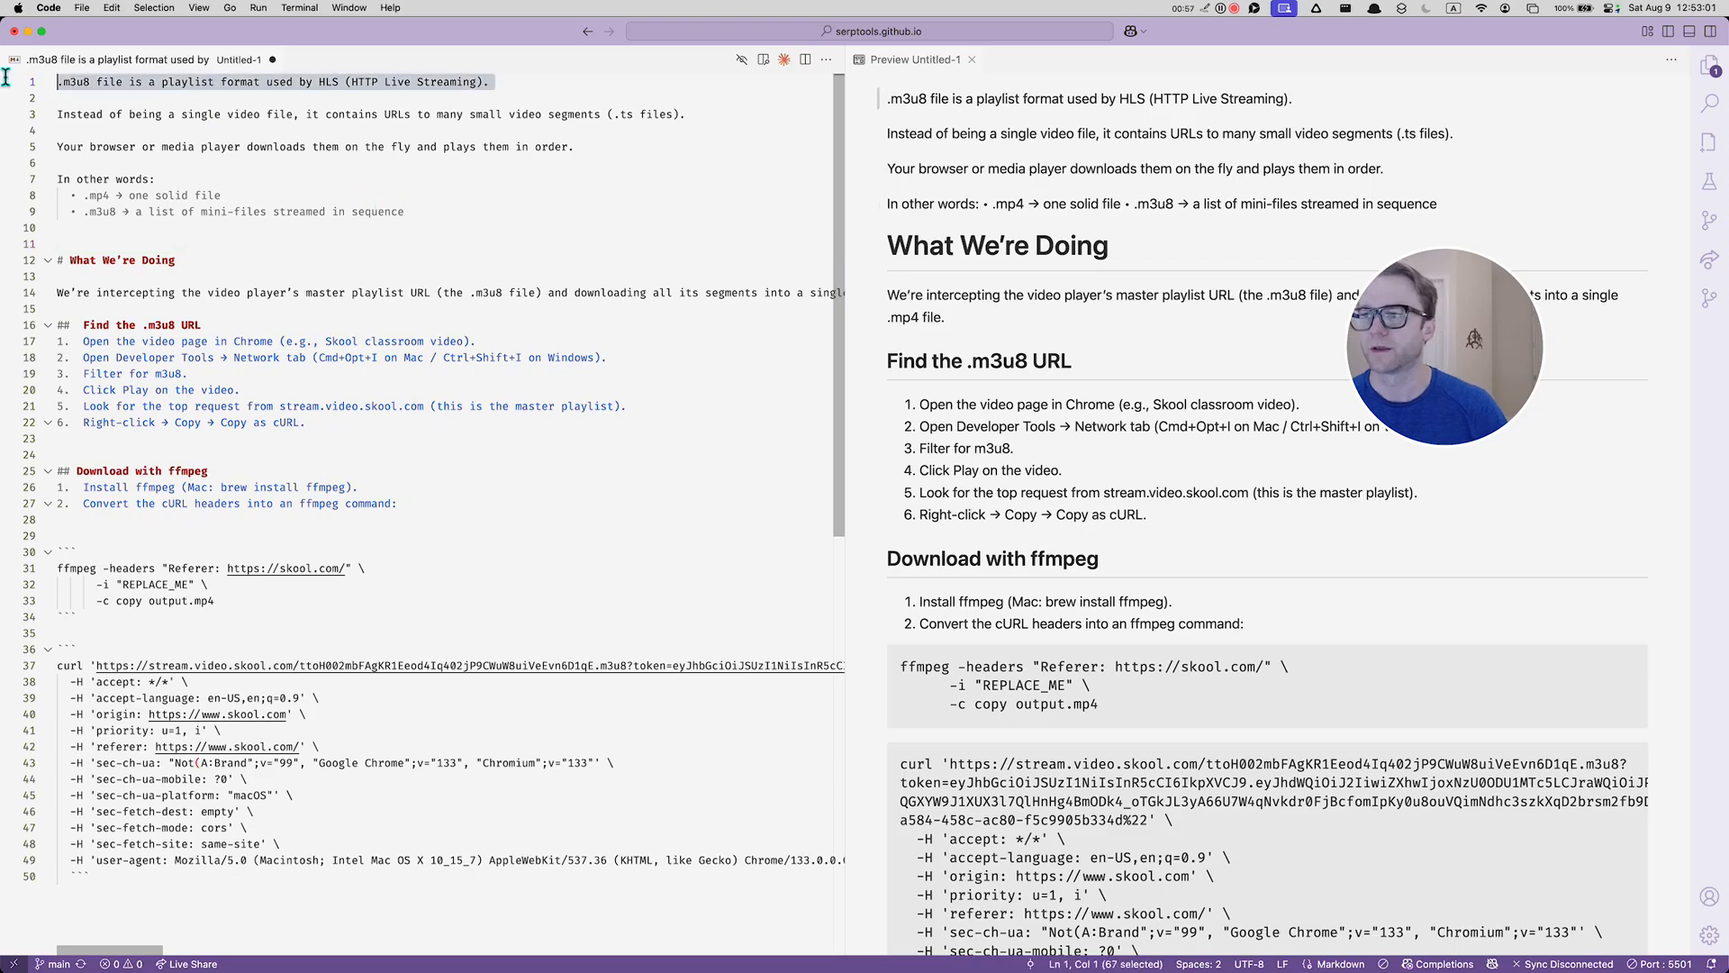
pyautogui.scroll(3, 118, 103)
pyautogui.click(121, 104)
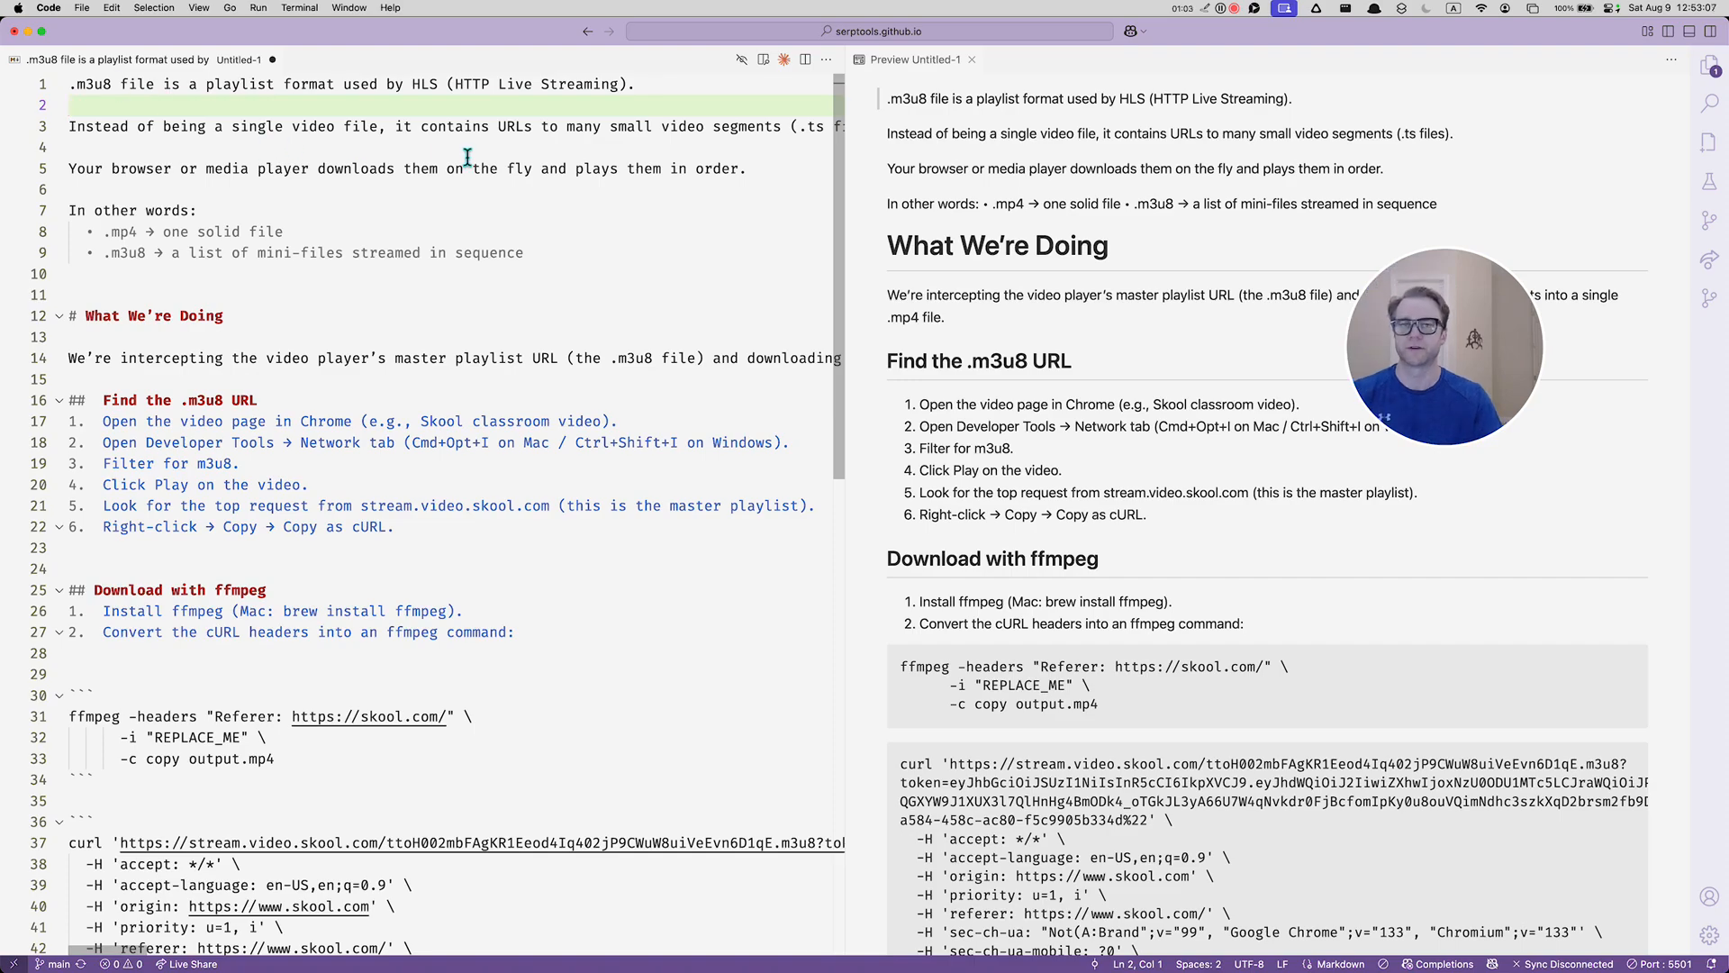
pyautogui.click(413, 85)
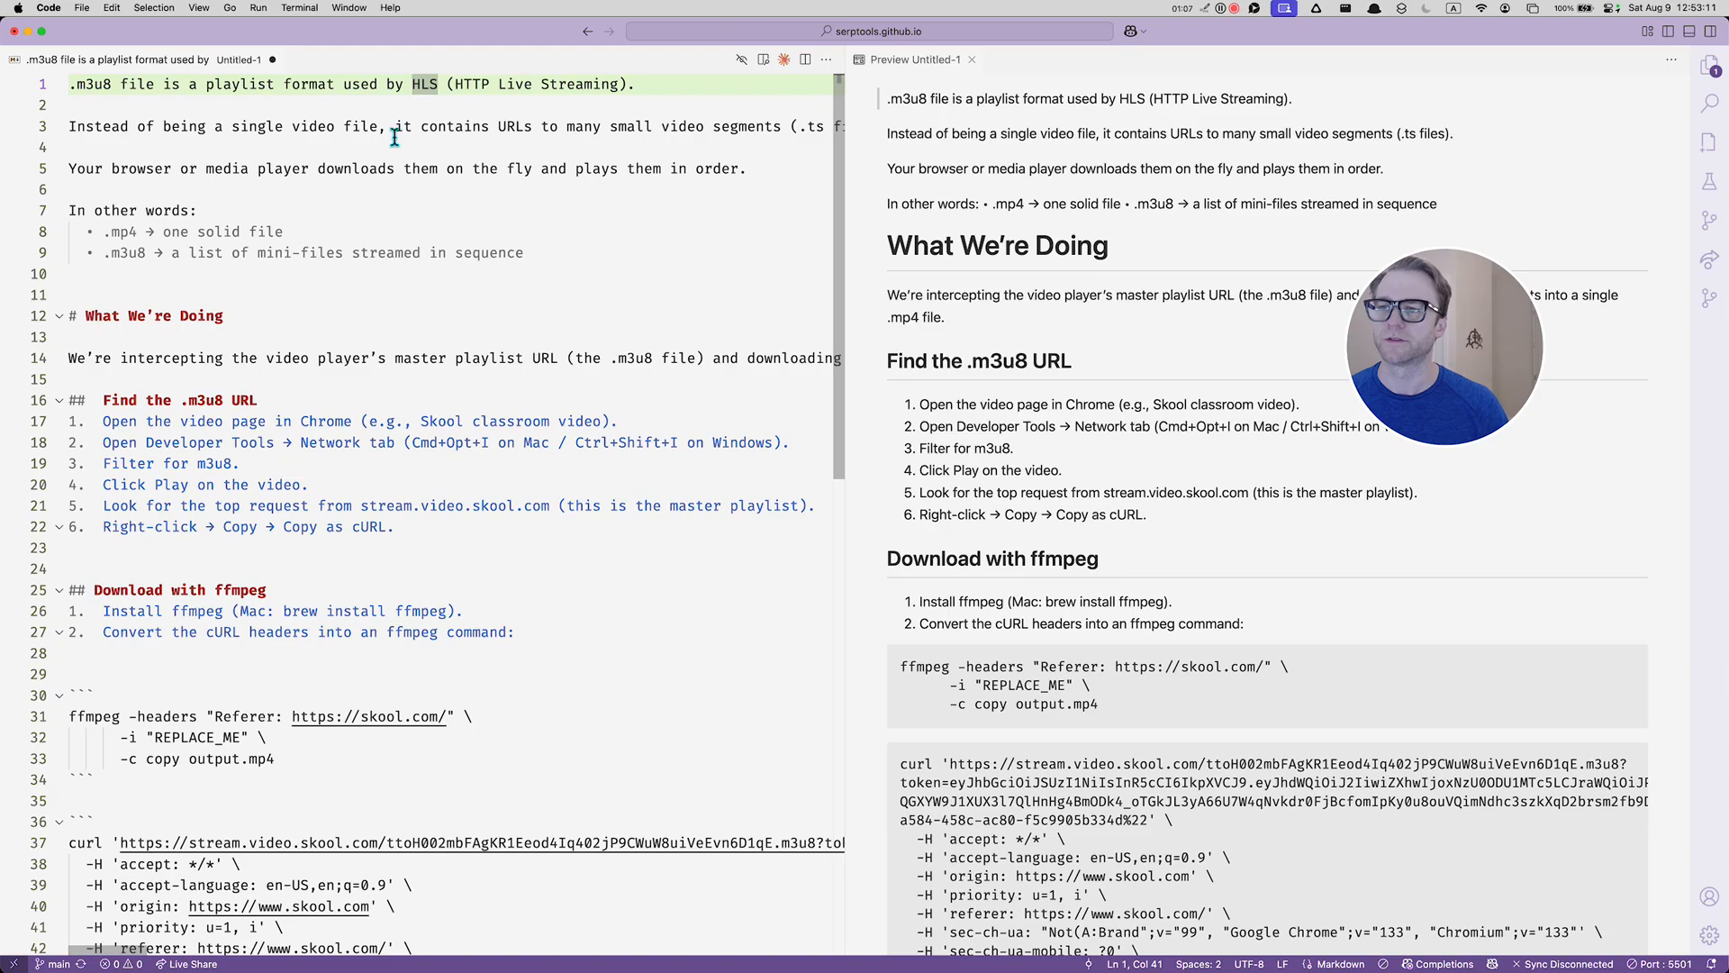
pyautogui.moveTo(372, 131); pyautogui.dragTo(251, 133)
pyautogui.click(251, 133)
pyautogui.hotkey('alt', 'z')
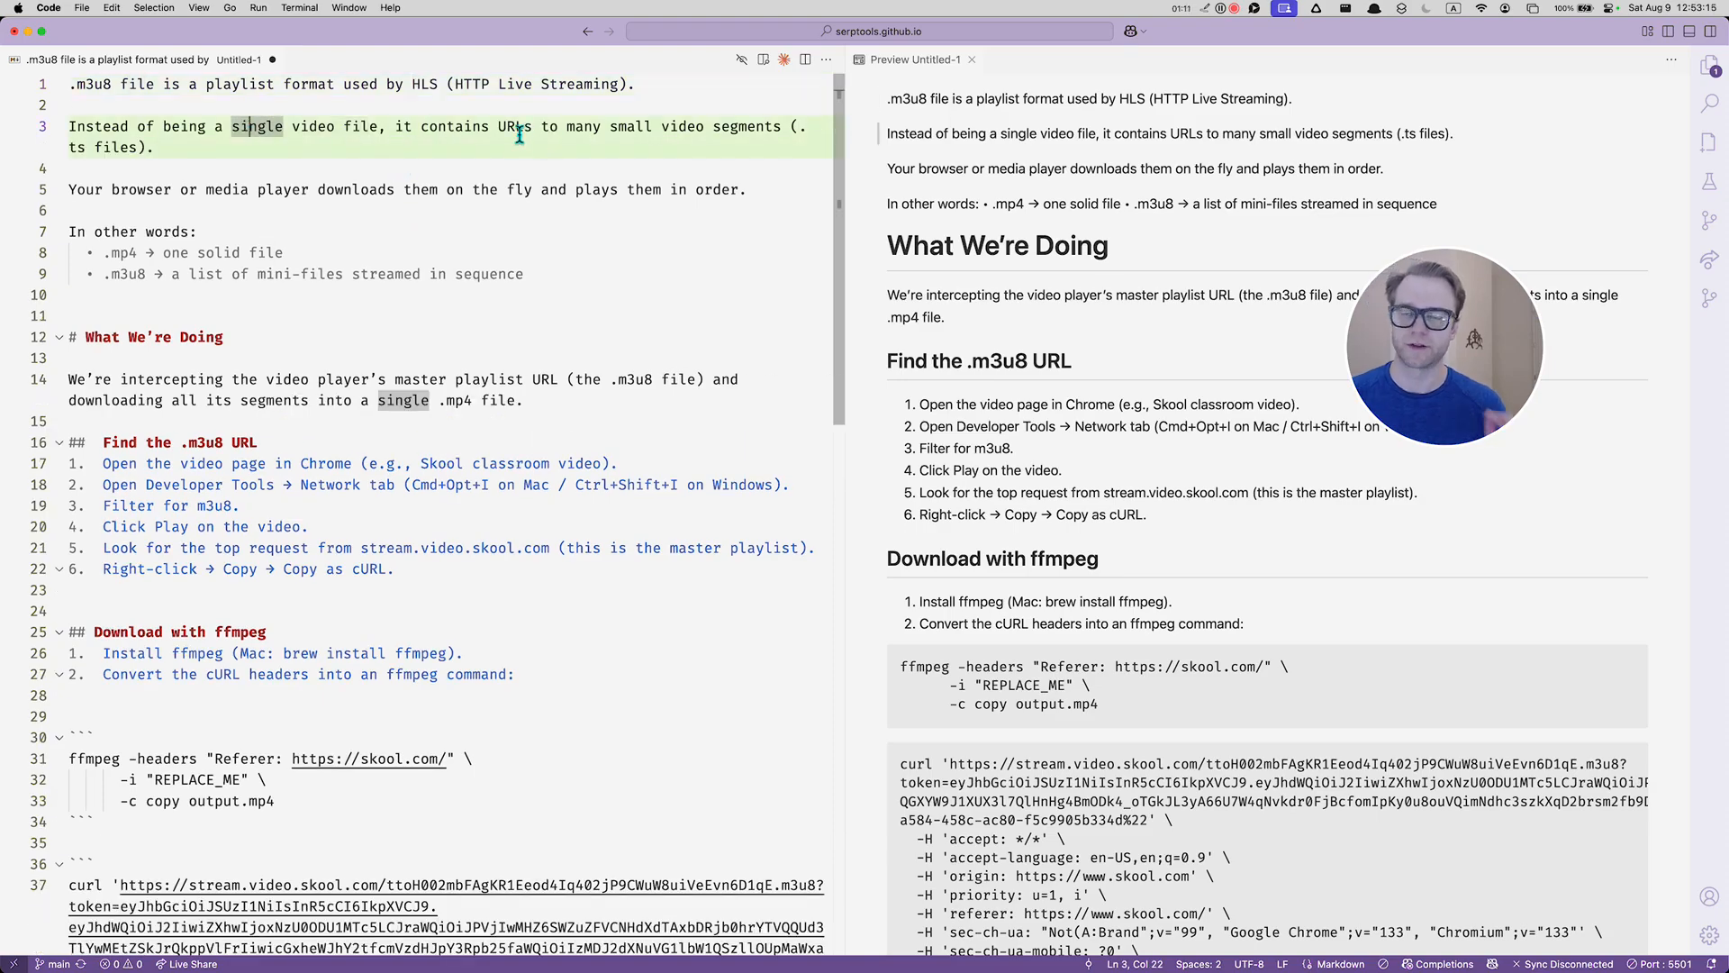
# - Read the notes on segment playback, the .mp4 versus .m3u8 comparison and the What We're Doing paragraph
pyautogui.moveTo(748, 191); pyautogui.dragTo(96, 189)
pyautogui.click(205, 201)
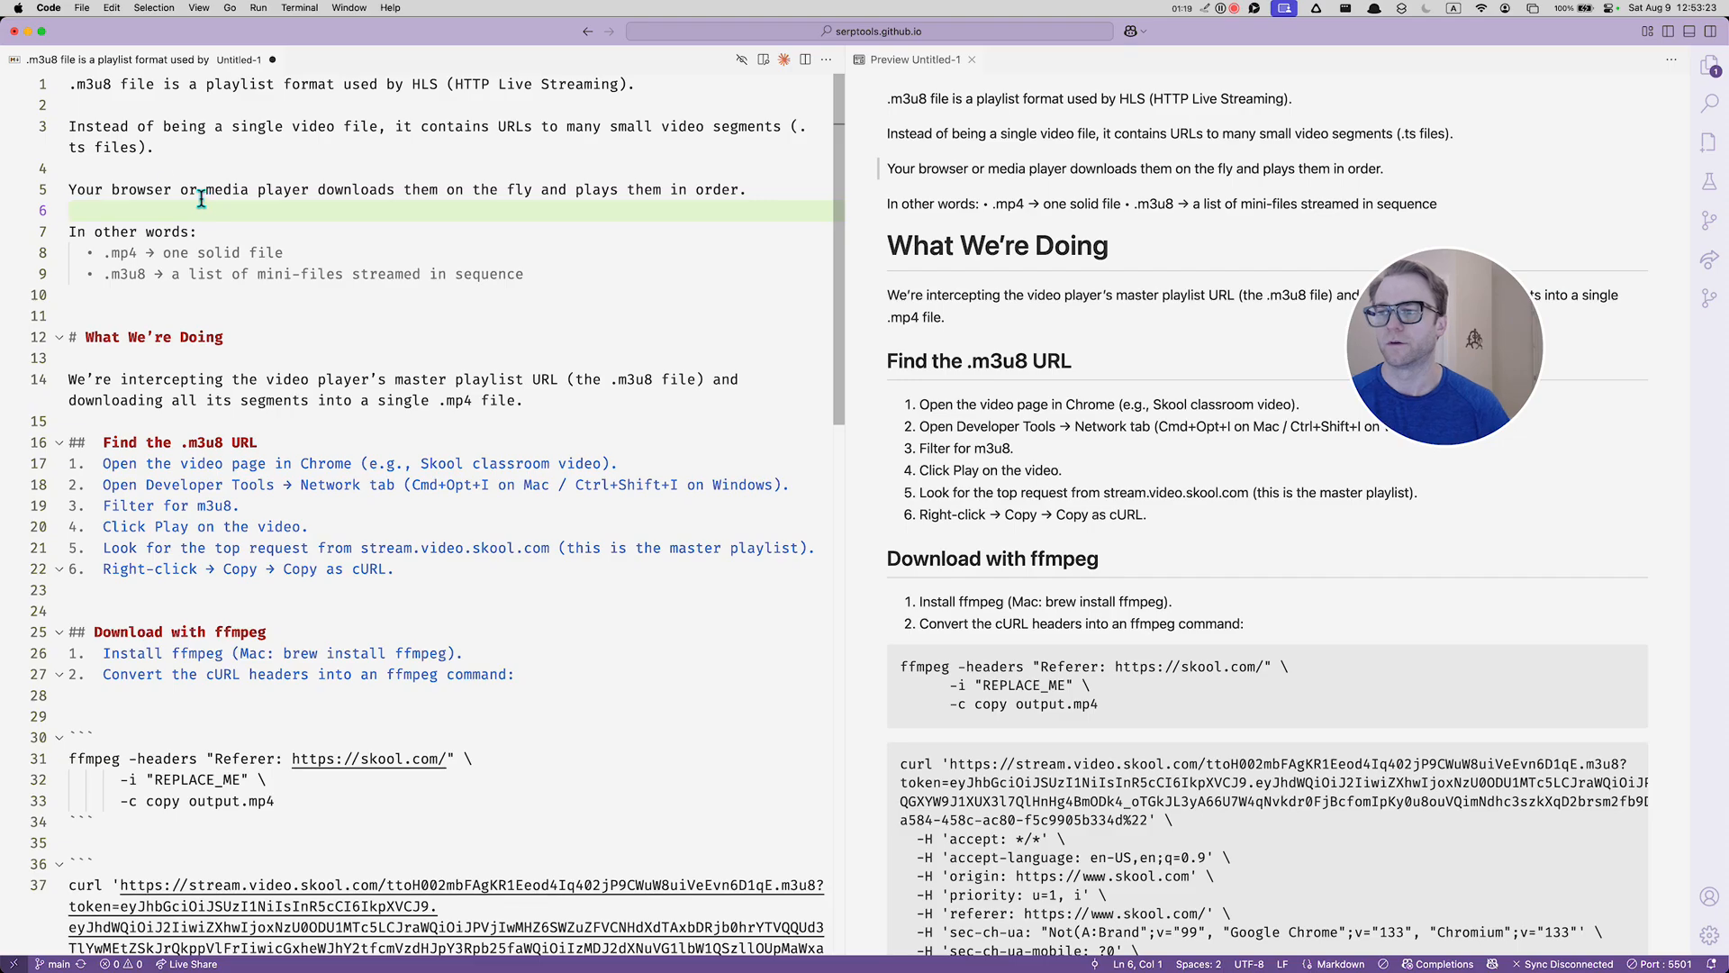
pyautogui.moveTo(104, 252); pyautogui.dragTo(286, 252)
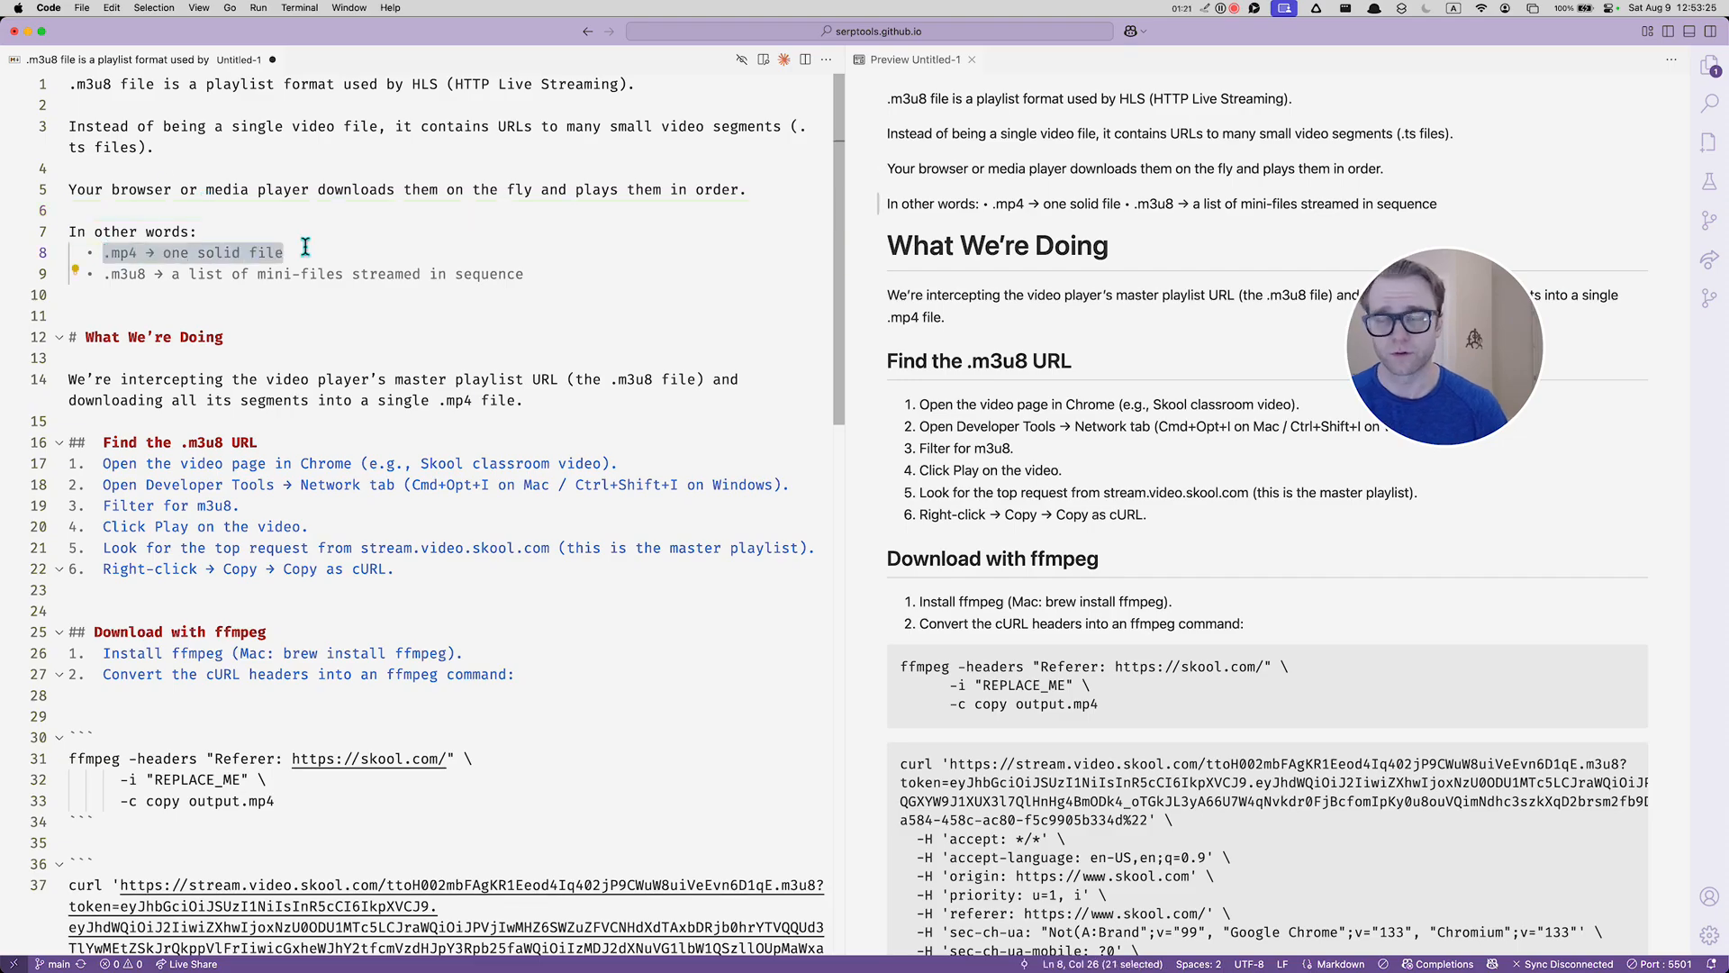
pyautogui.click(306, 247)
pyautogui.moveTo(114, 270); pyautogui.dragTo(540, 270)
pyautogui.click(541, 270)
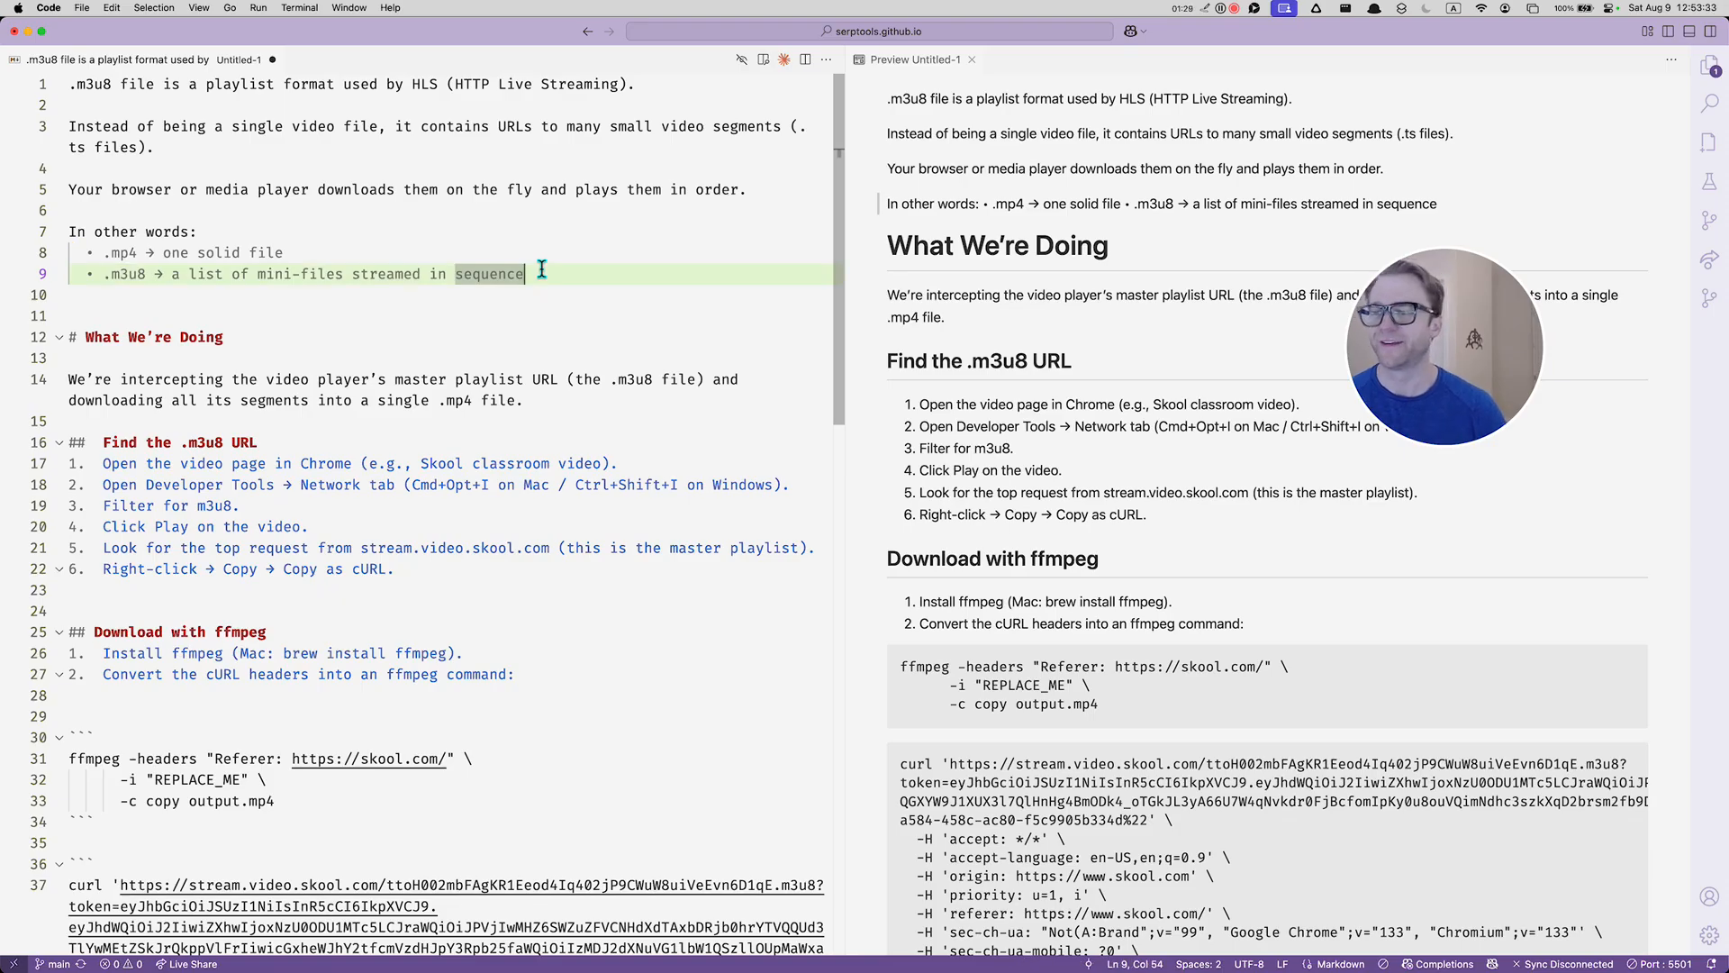
pyautogui.scroll(-2, 541, 269)
pyautogui.click(603, 270)
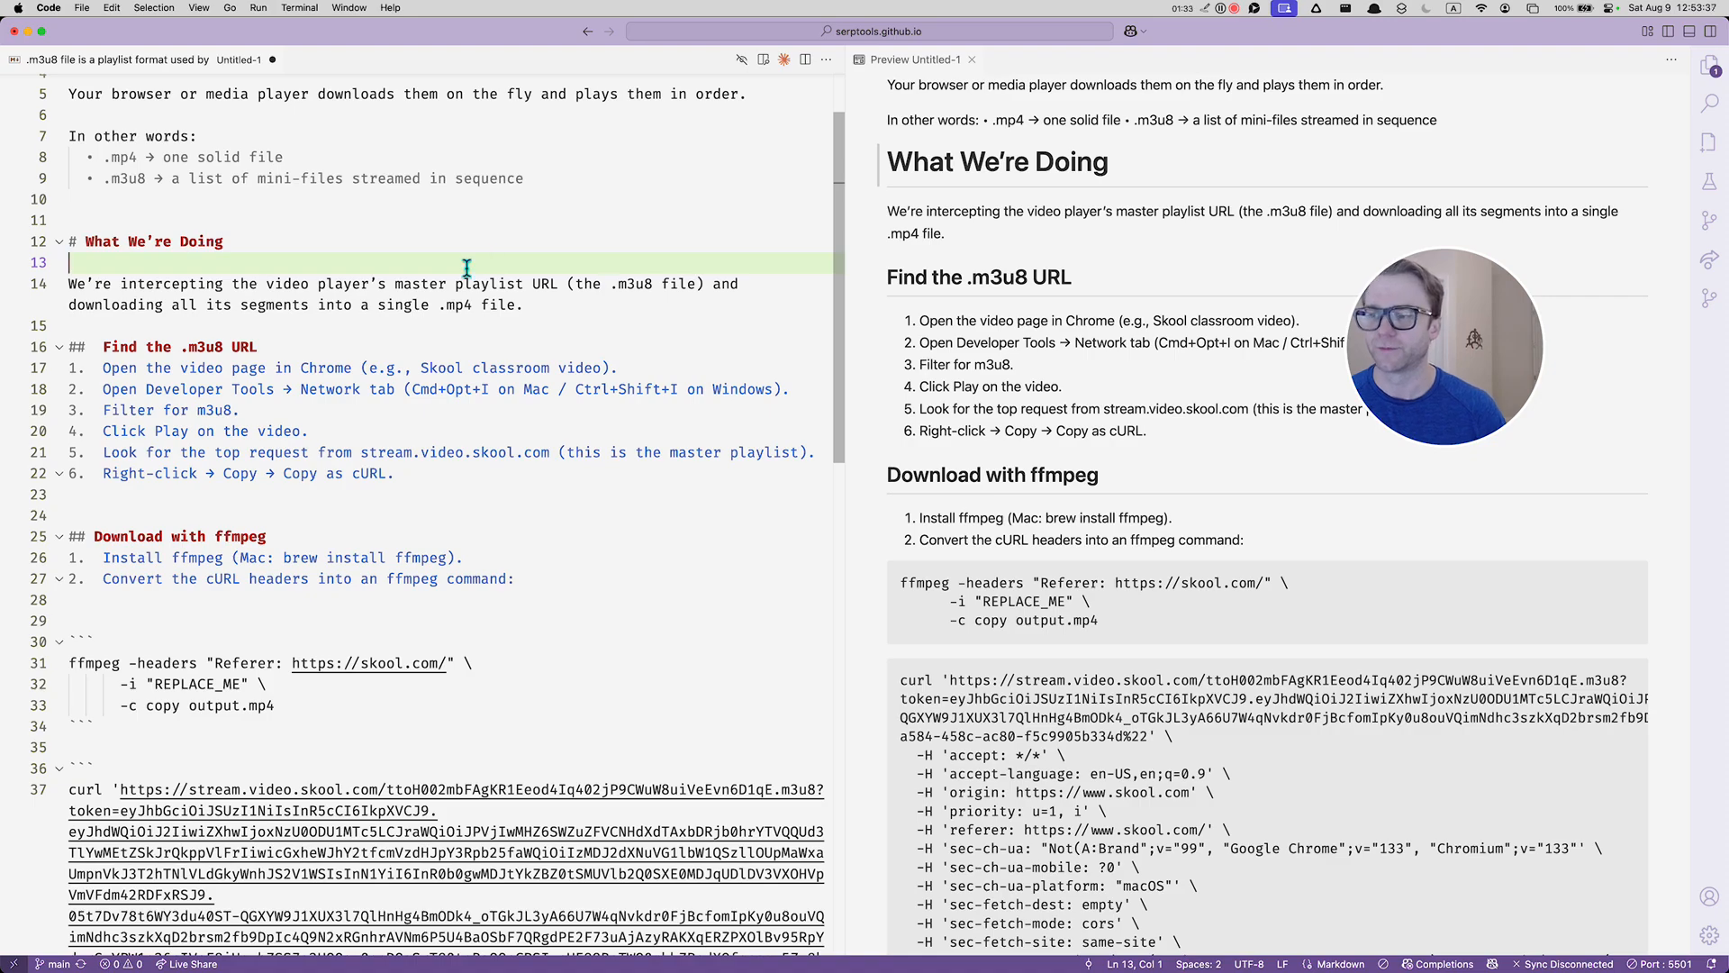
pyautogui.moveTo(69, 284); pyautogui.dragTo(556, 285)
pyautogui.click(396, 284)
pyautogui.click(558, 286)
# - Switch to Chrome, show the lesson page's network requests and clear the m3u8 filter
pyautogui.press('super+Tab')
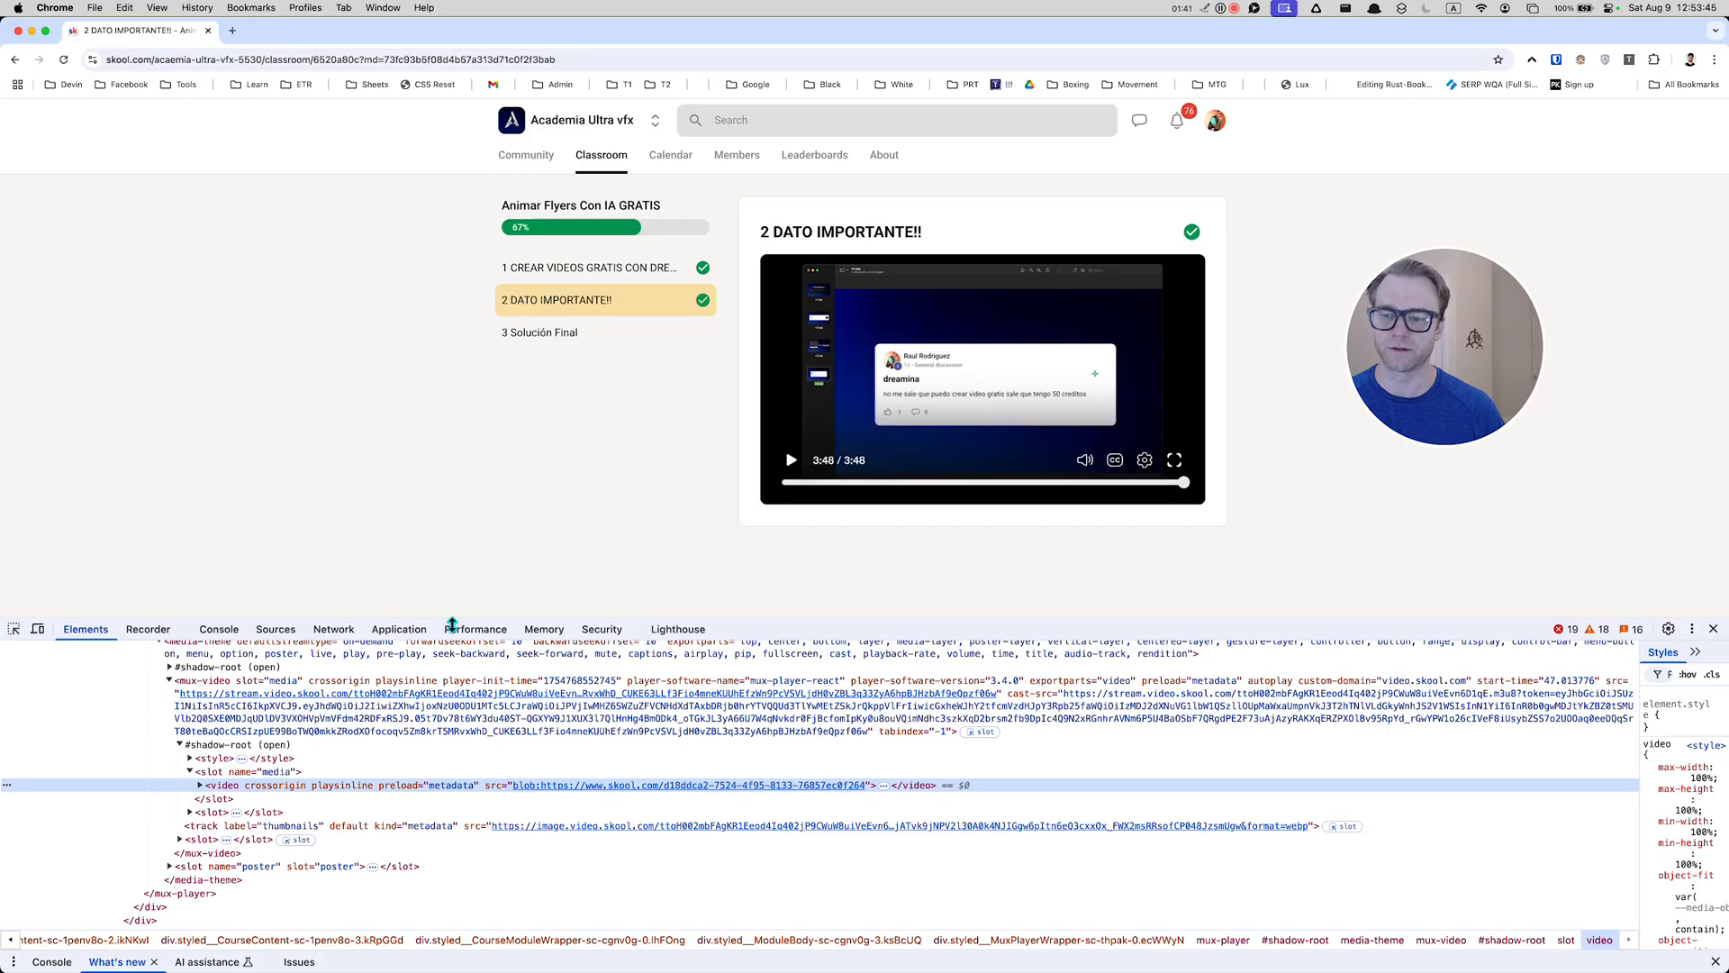
pyautogui.click(354, 634)
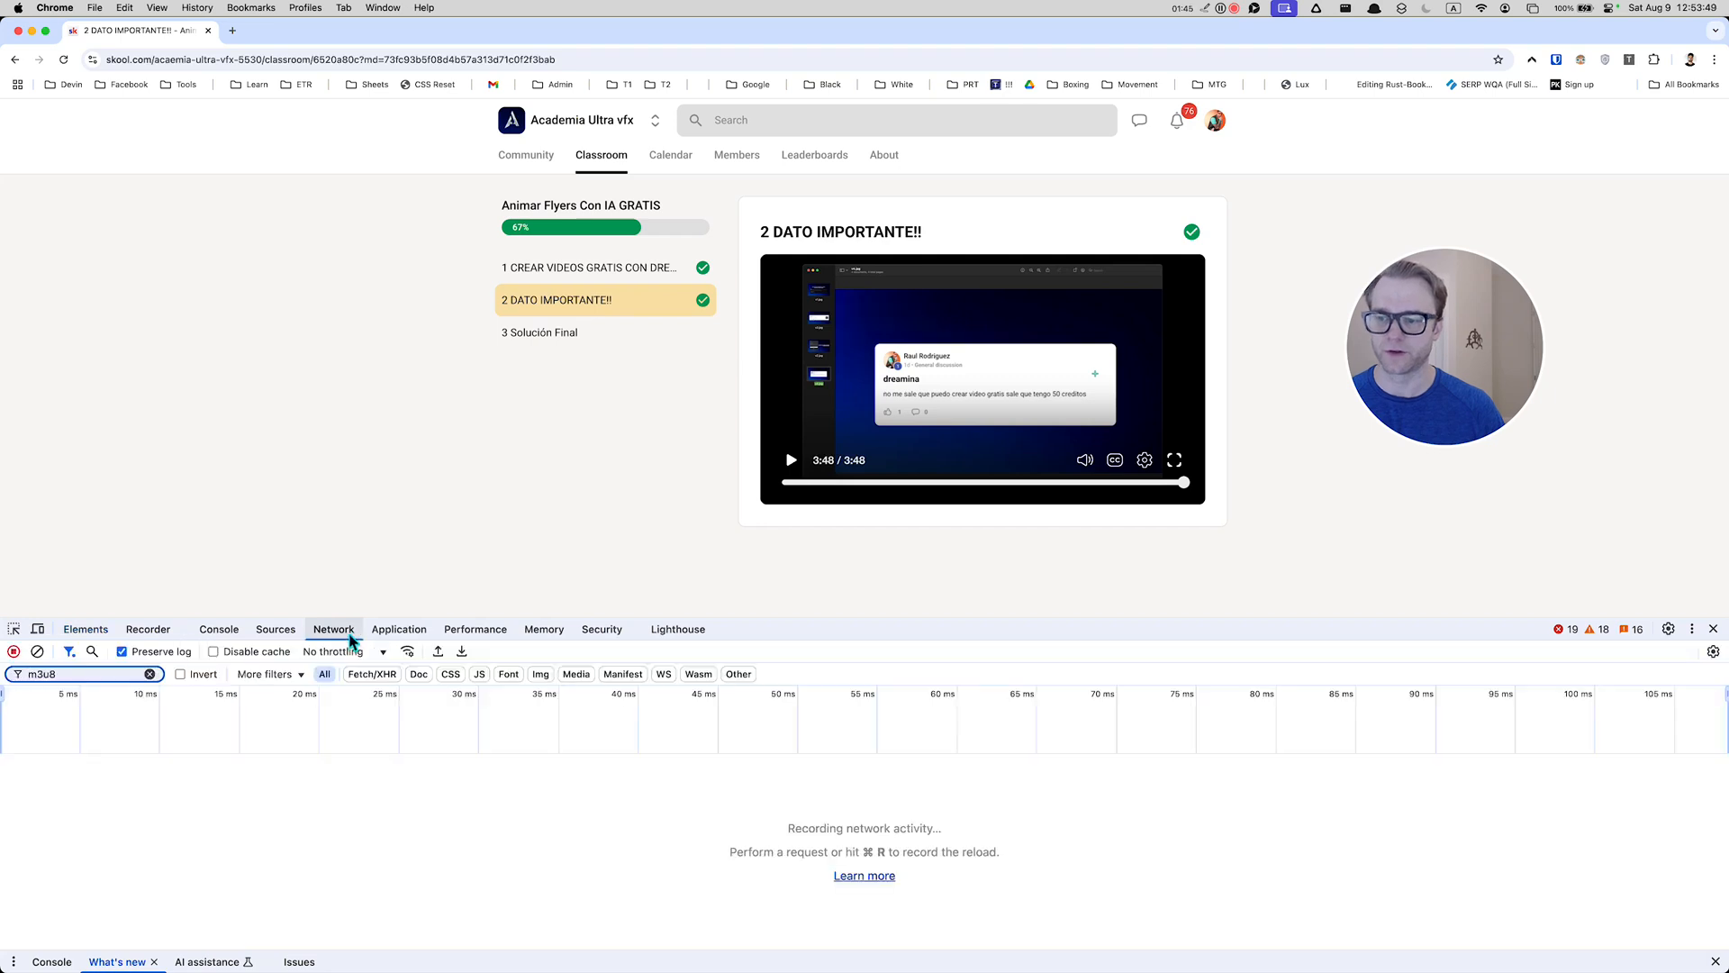
pyautogui.click(153, 675)
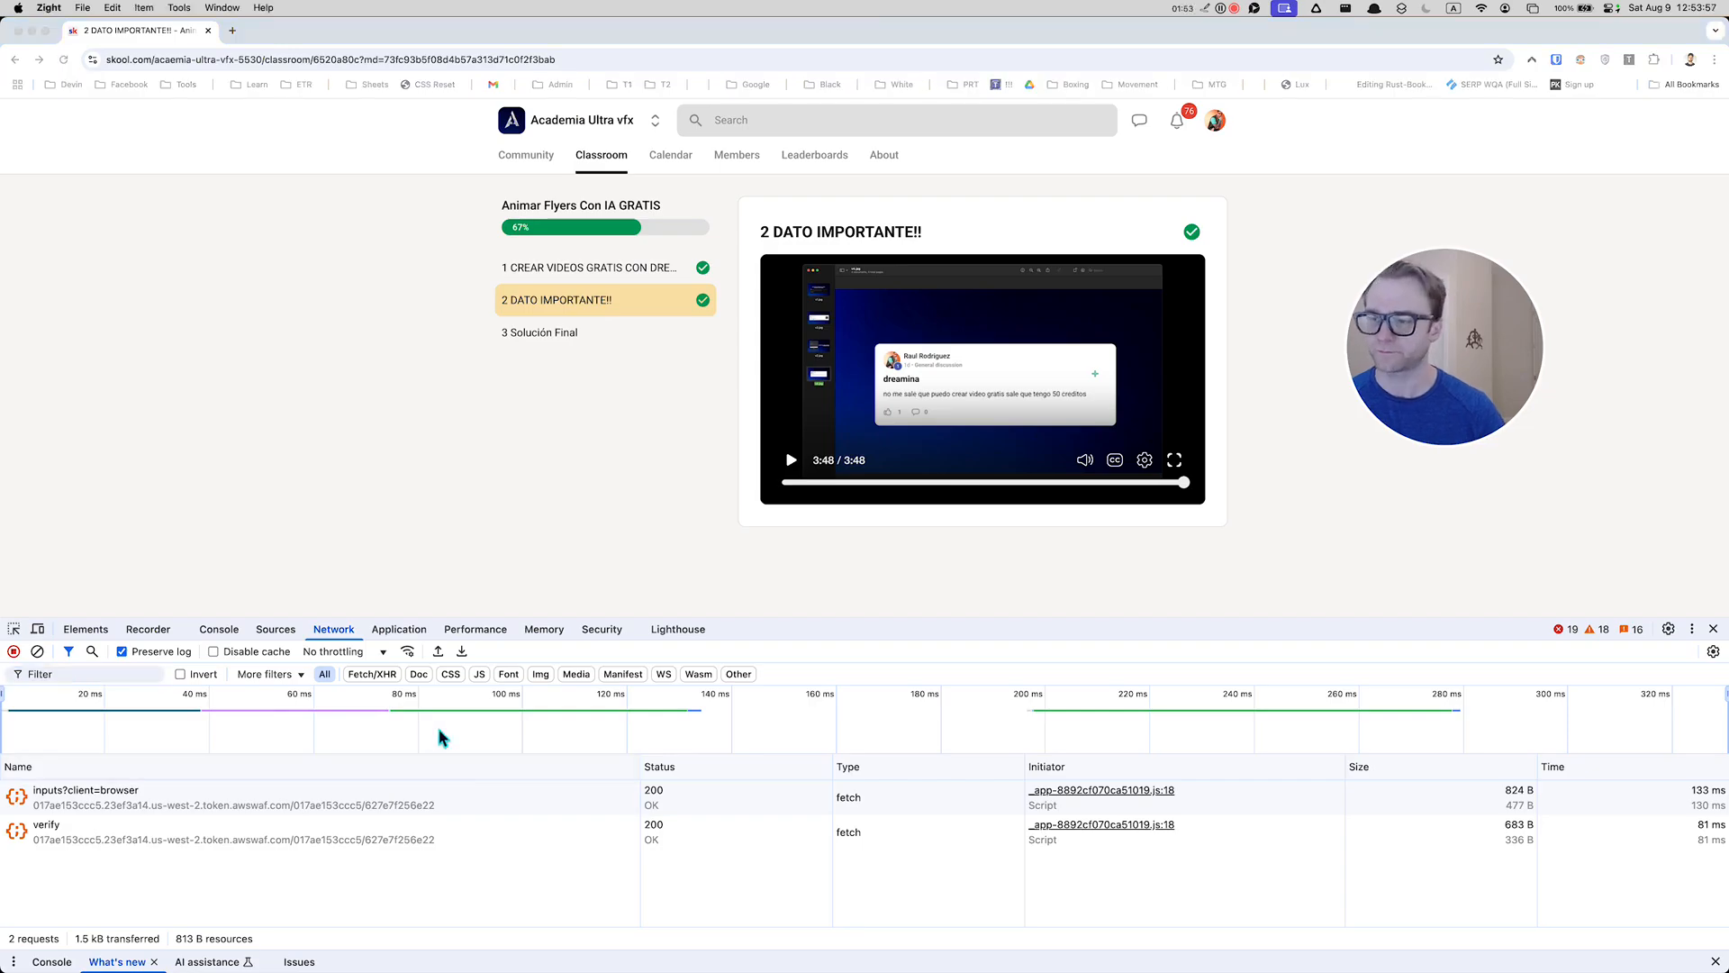
# - Return to the notes in Visual Studio Code and review the task summary and the Homebrew instruction for installing ffmpeg
pyautogui.press('super+Tab')
pyautogui.press('super+Tab')
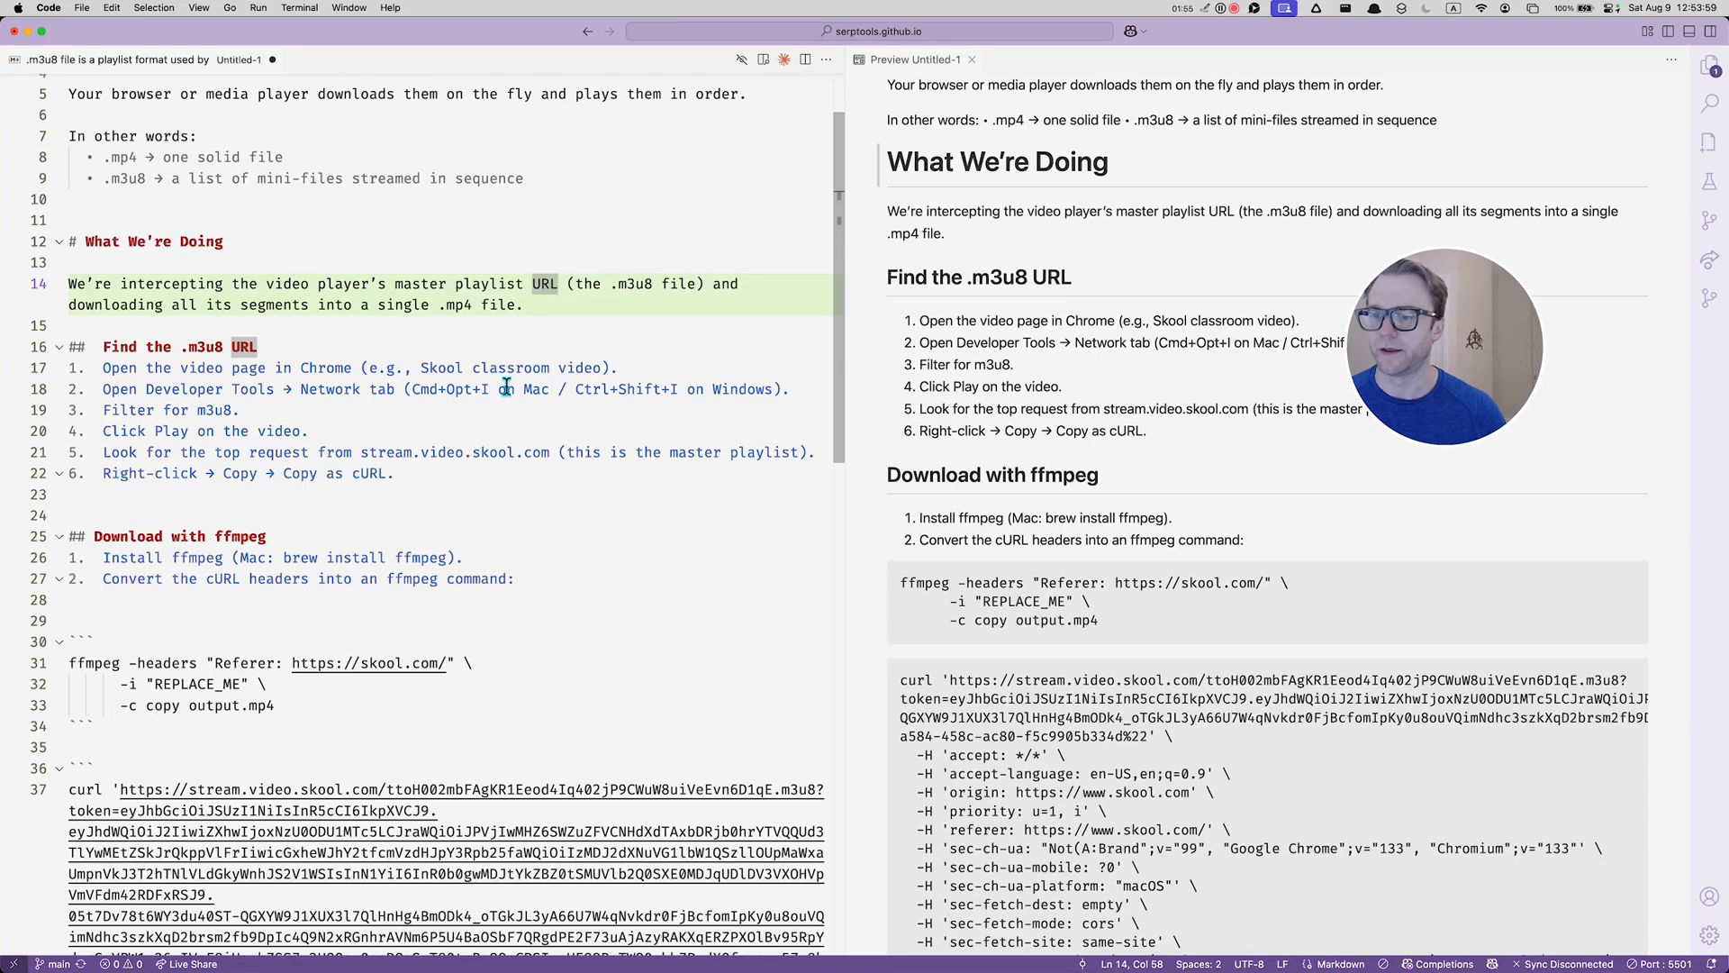
pyautogui.scroll(-3, 506, 394)
pyautogui.moveTo(539, 236); pyautogui.dragTo(103, 219)
pyautogui.click(263, 256)
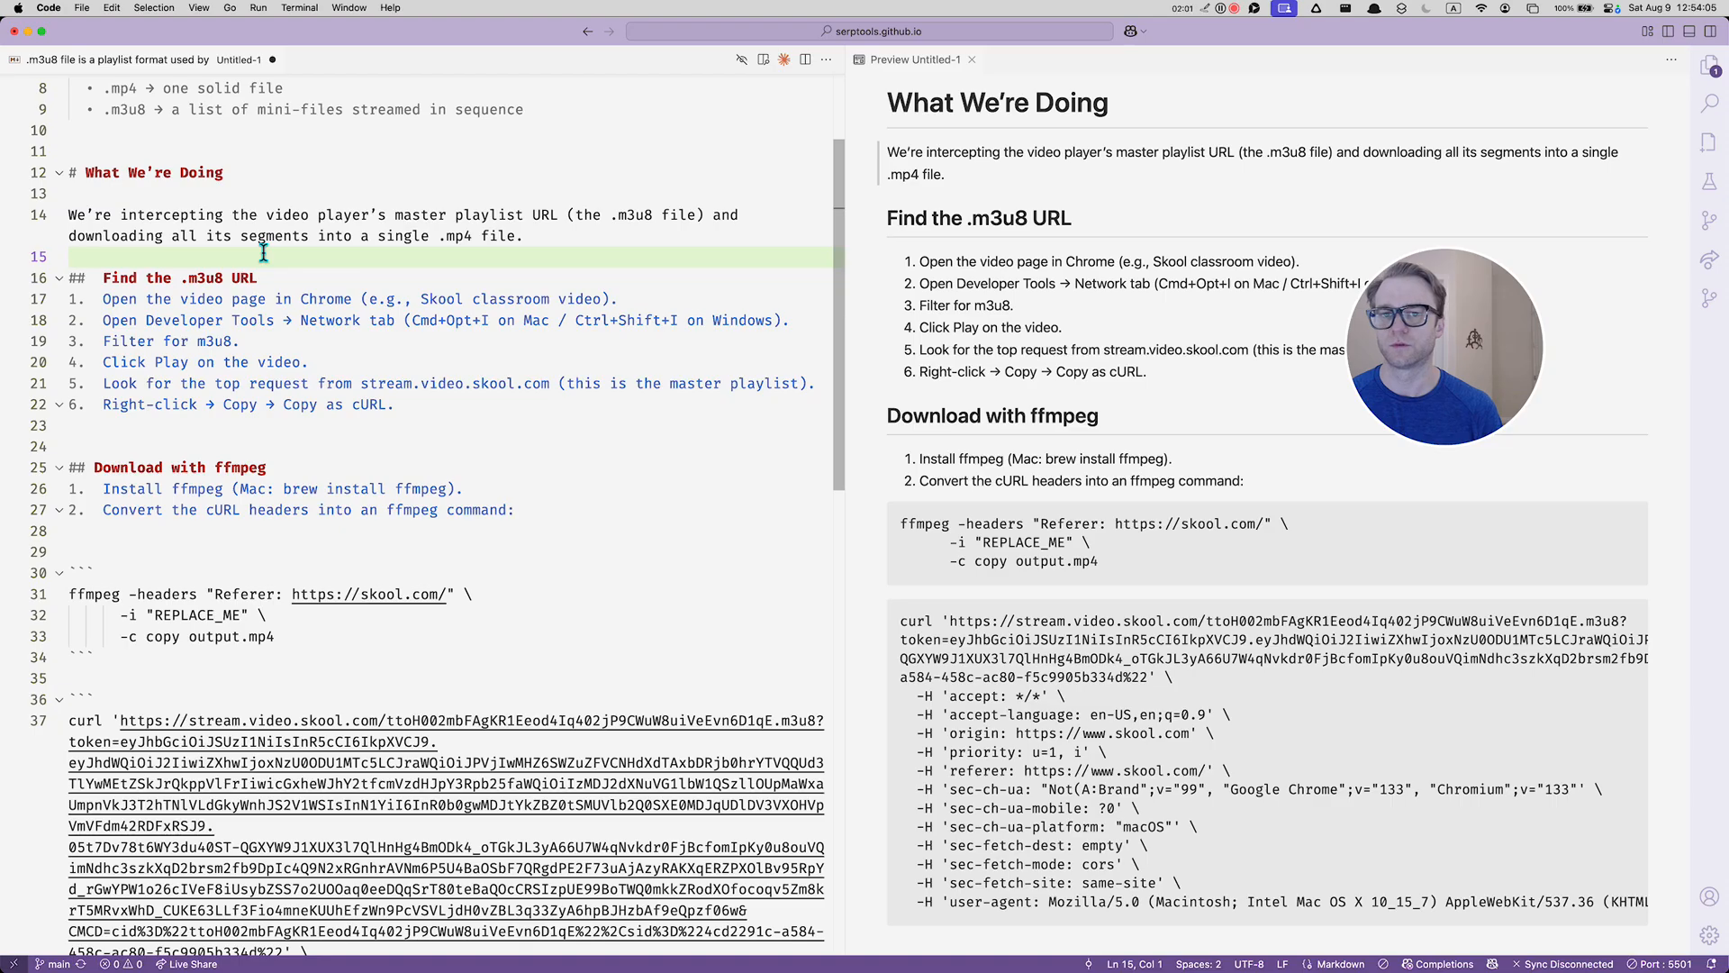
pyautogui.doubleClick(974, 463)
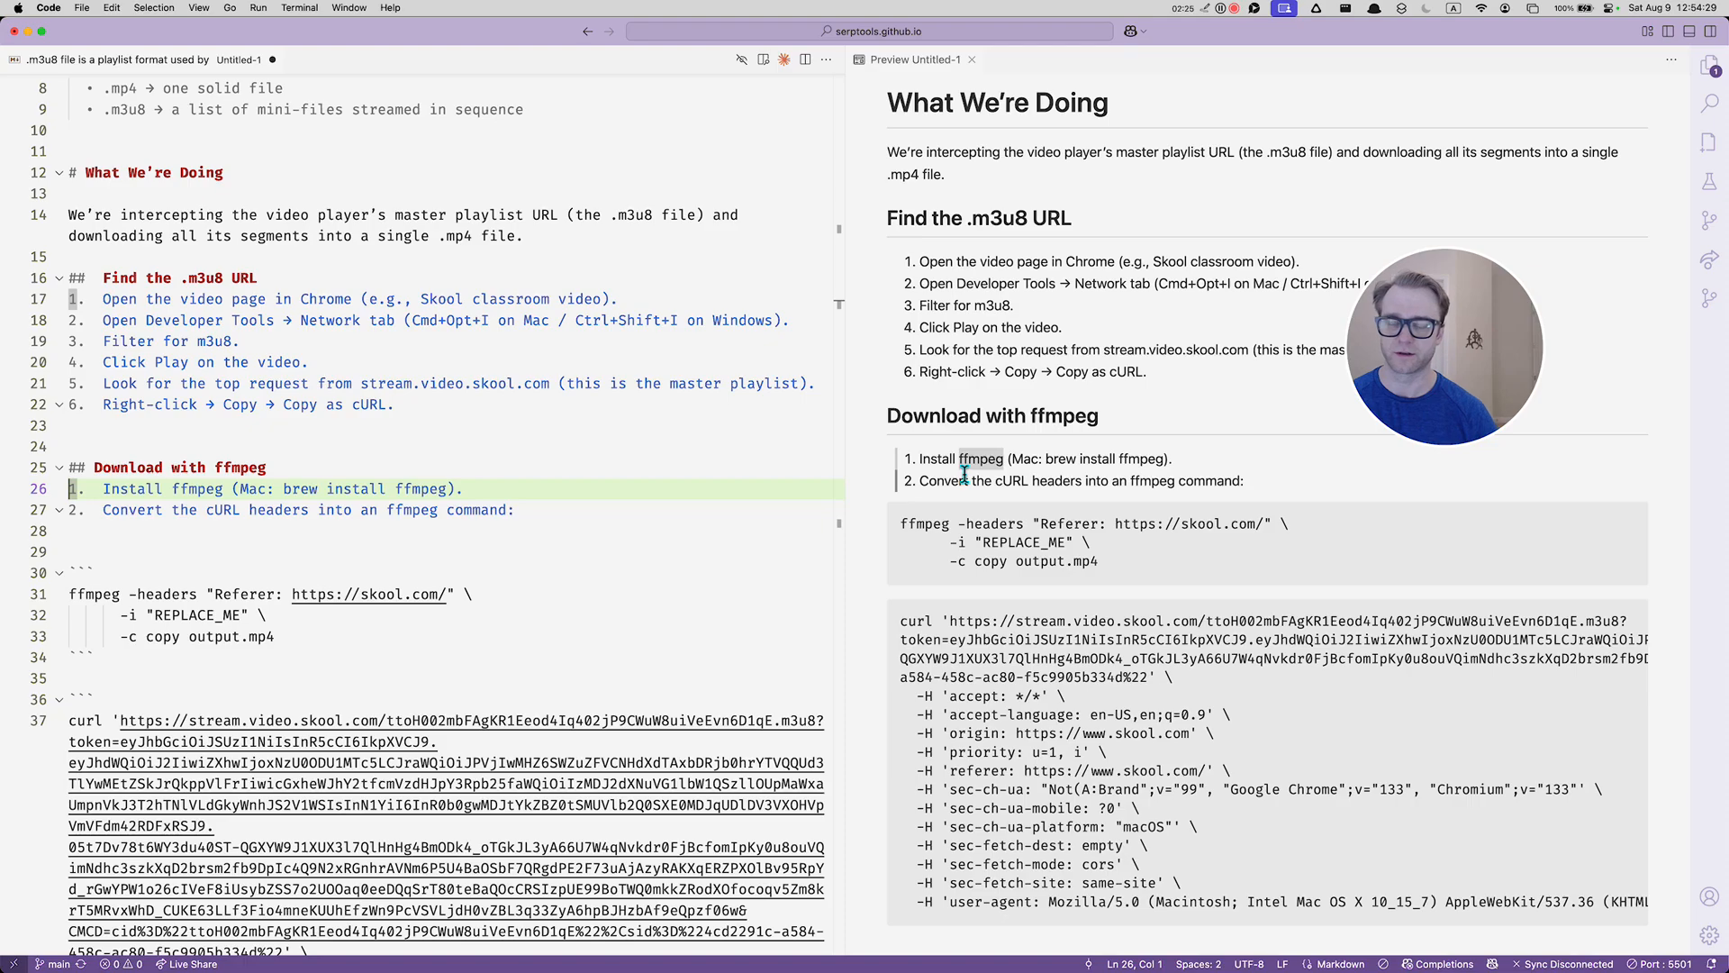
pyautogui.click(606, 447)
pyautogui.click(402, 488)
pyautogui.doubleClick(405, 488)
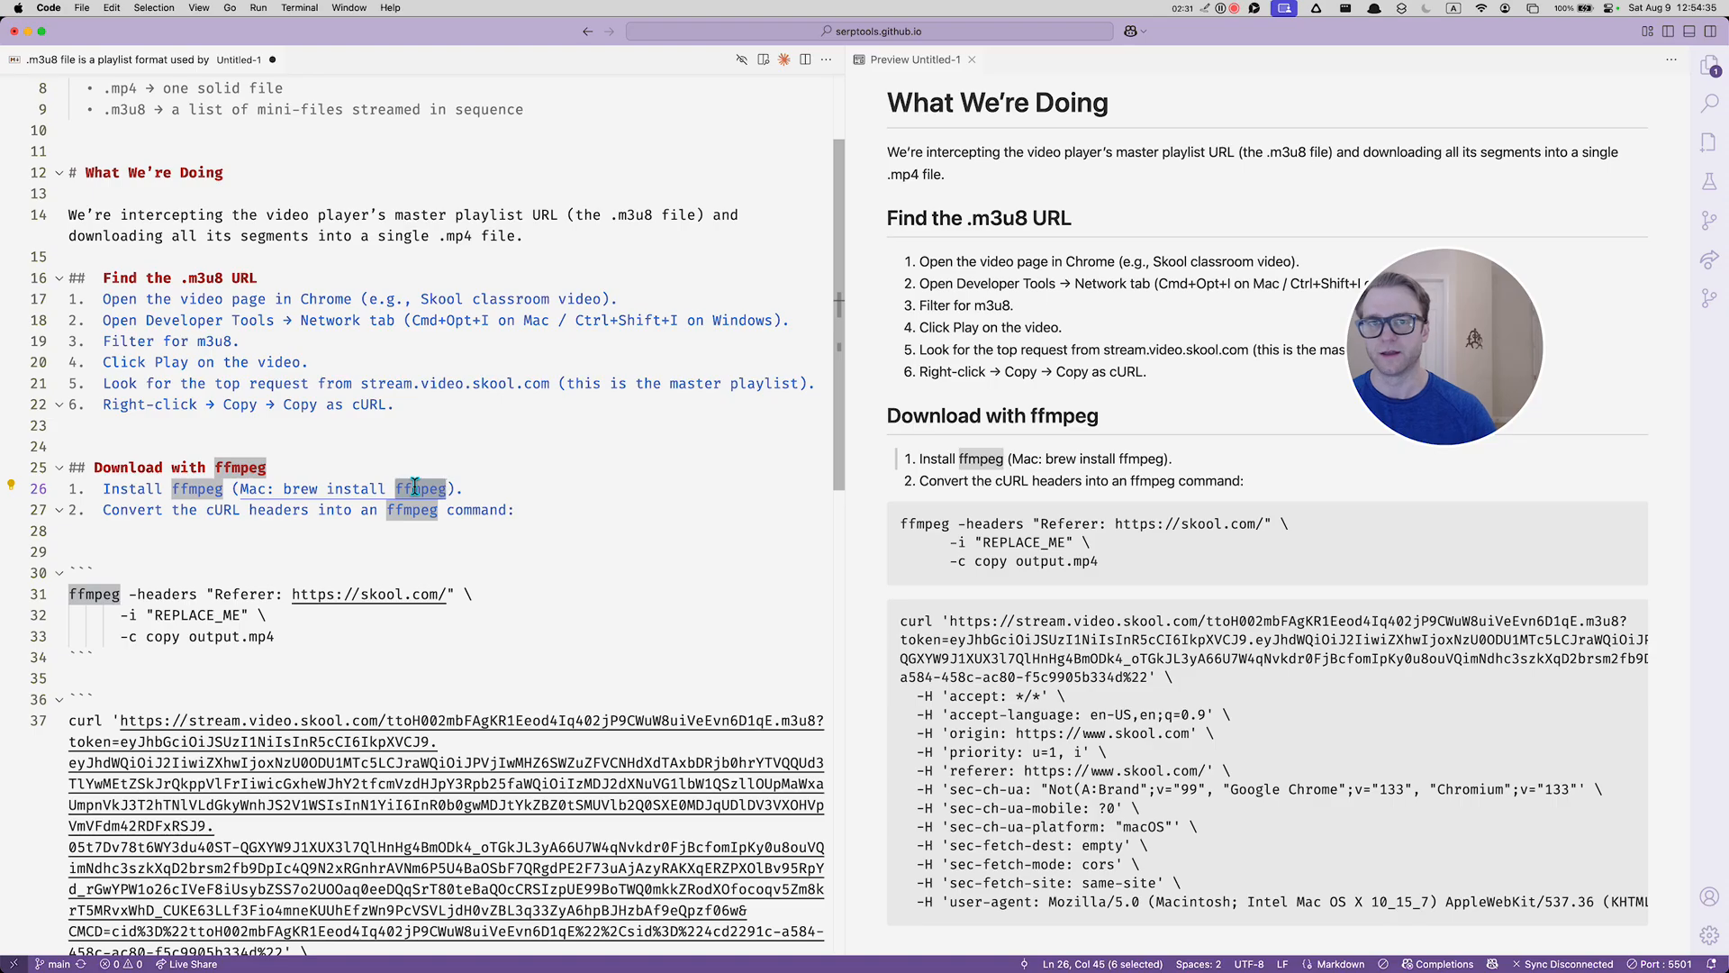
# - Switch to iTerm2, fit the terminal window to half of the screen and clear it with cls
pyautogui.press('super+Tab')
pyautogui.press('super+Tab')
pyautogui.press('super+Tab')
pyautogui.press('super+Tab')
pyautogui.press('super+Tab')
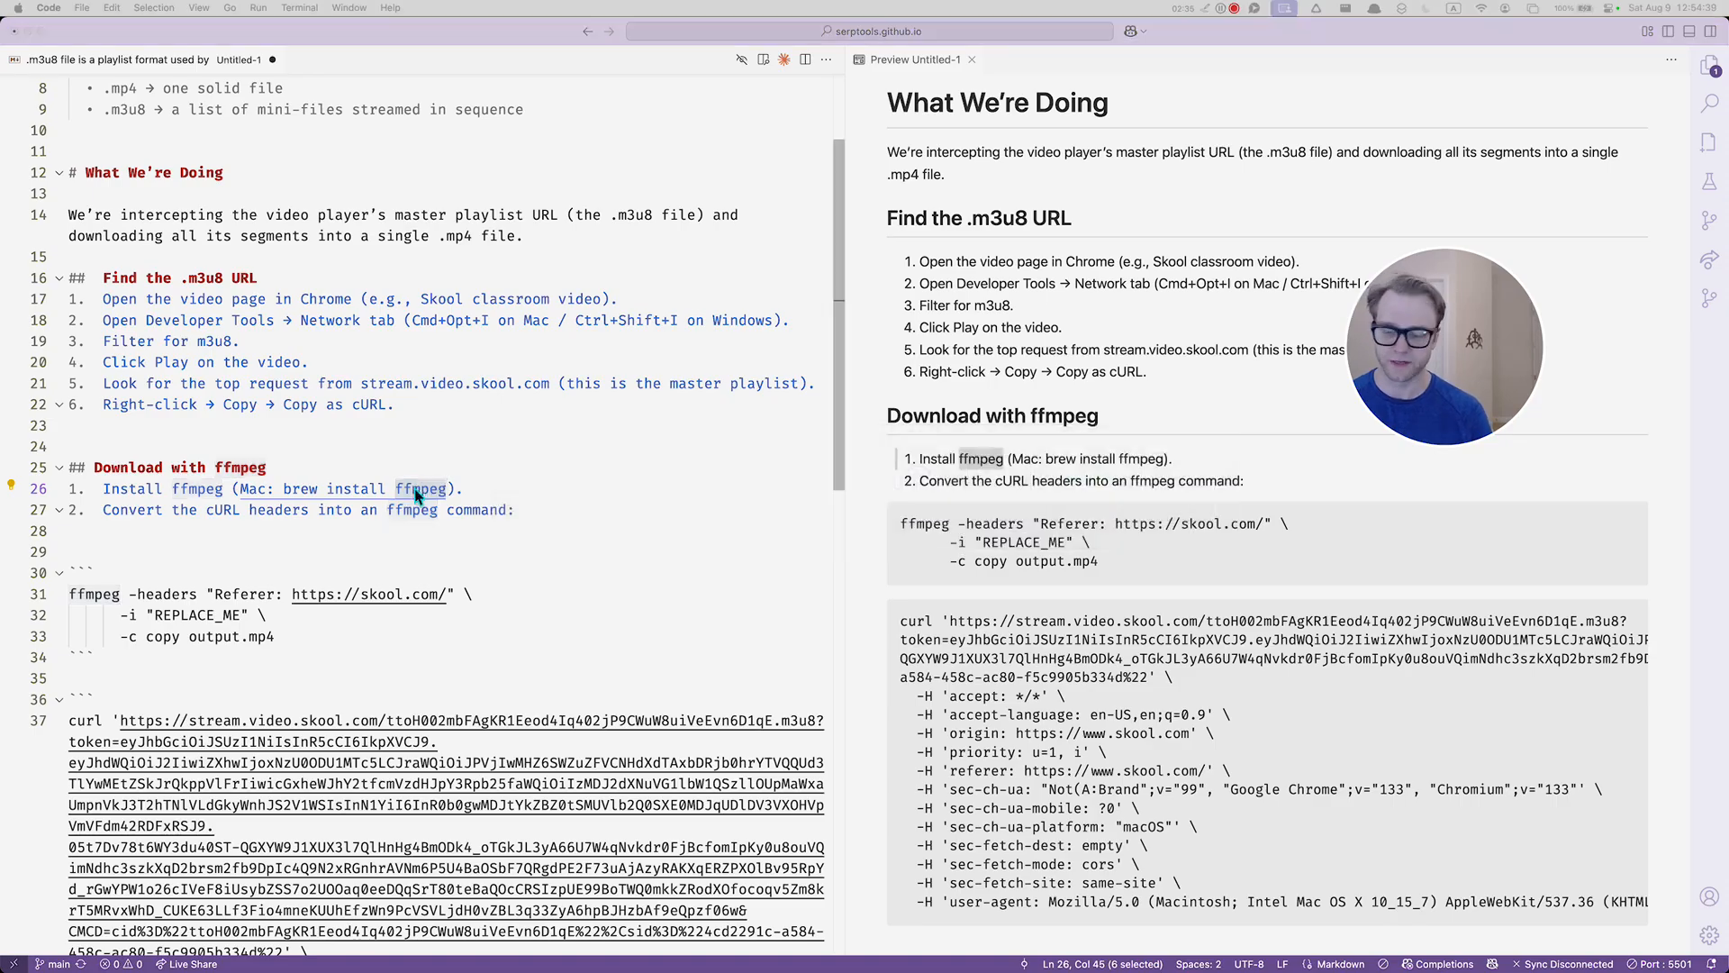
pyautogui.press('ctrl+alt+super+Right')
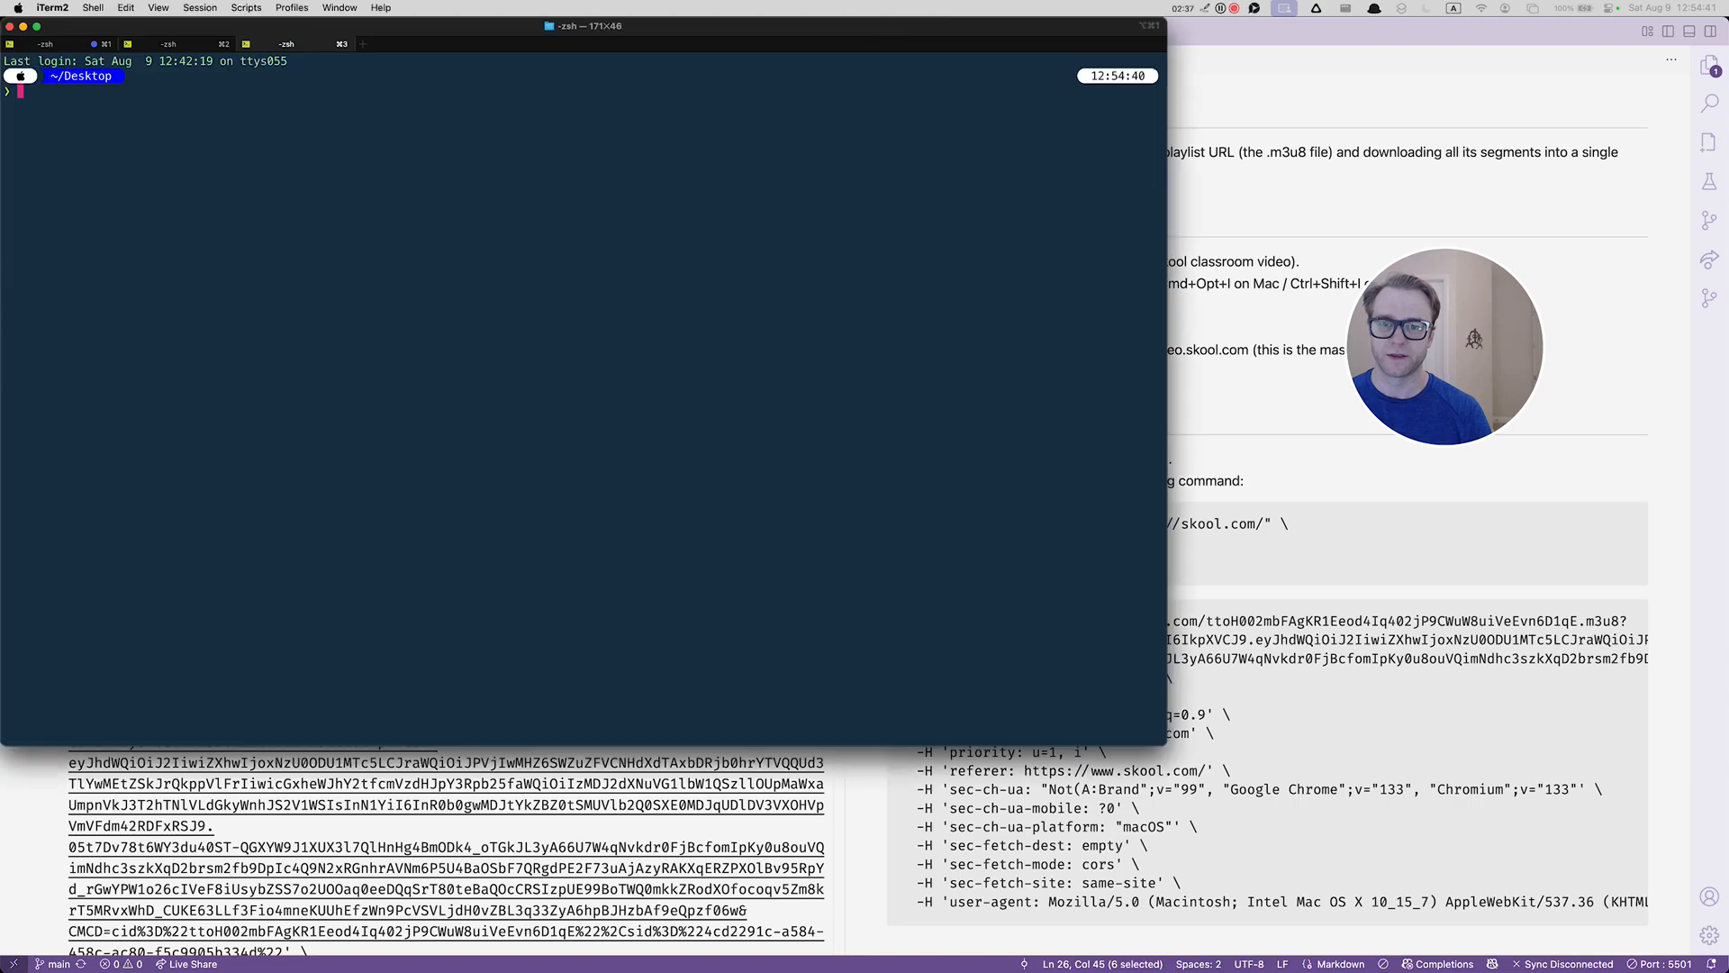
pyautogui.hotkey('ctrl', 'alt', 'Left')
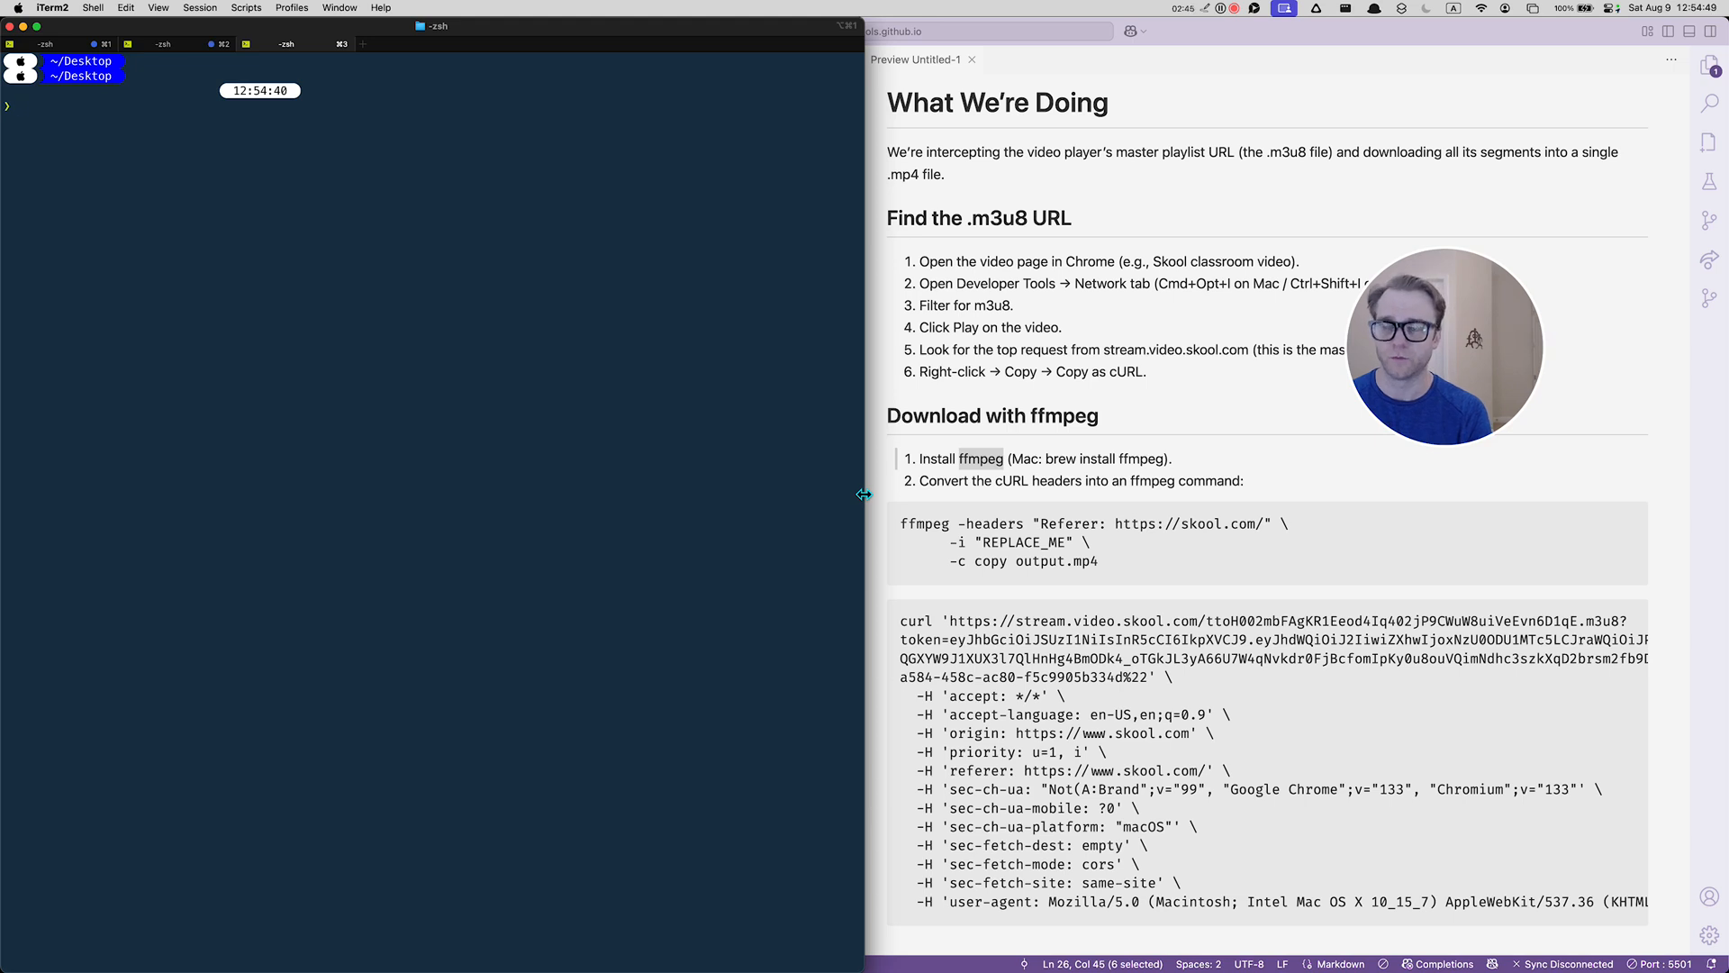
pyautogui.write('clear')
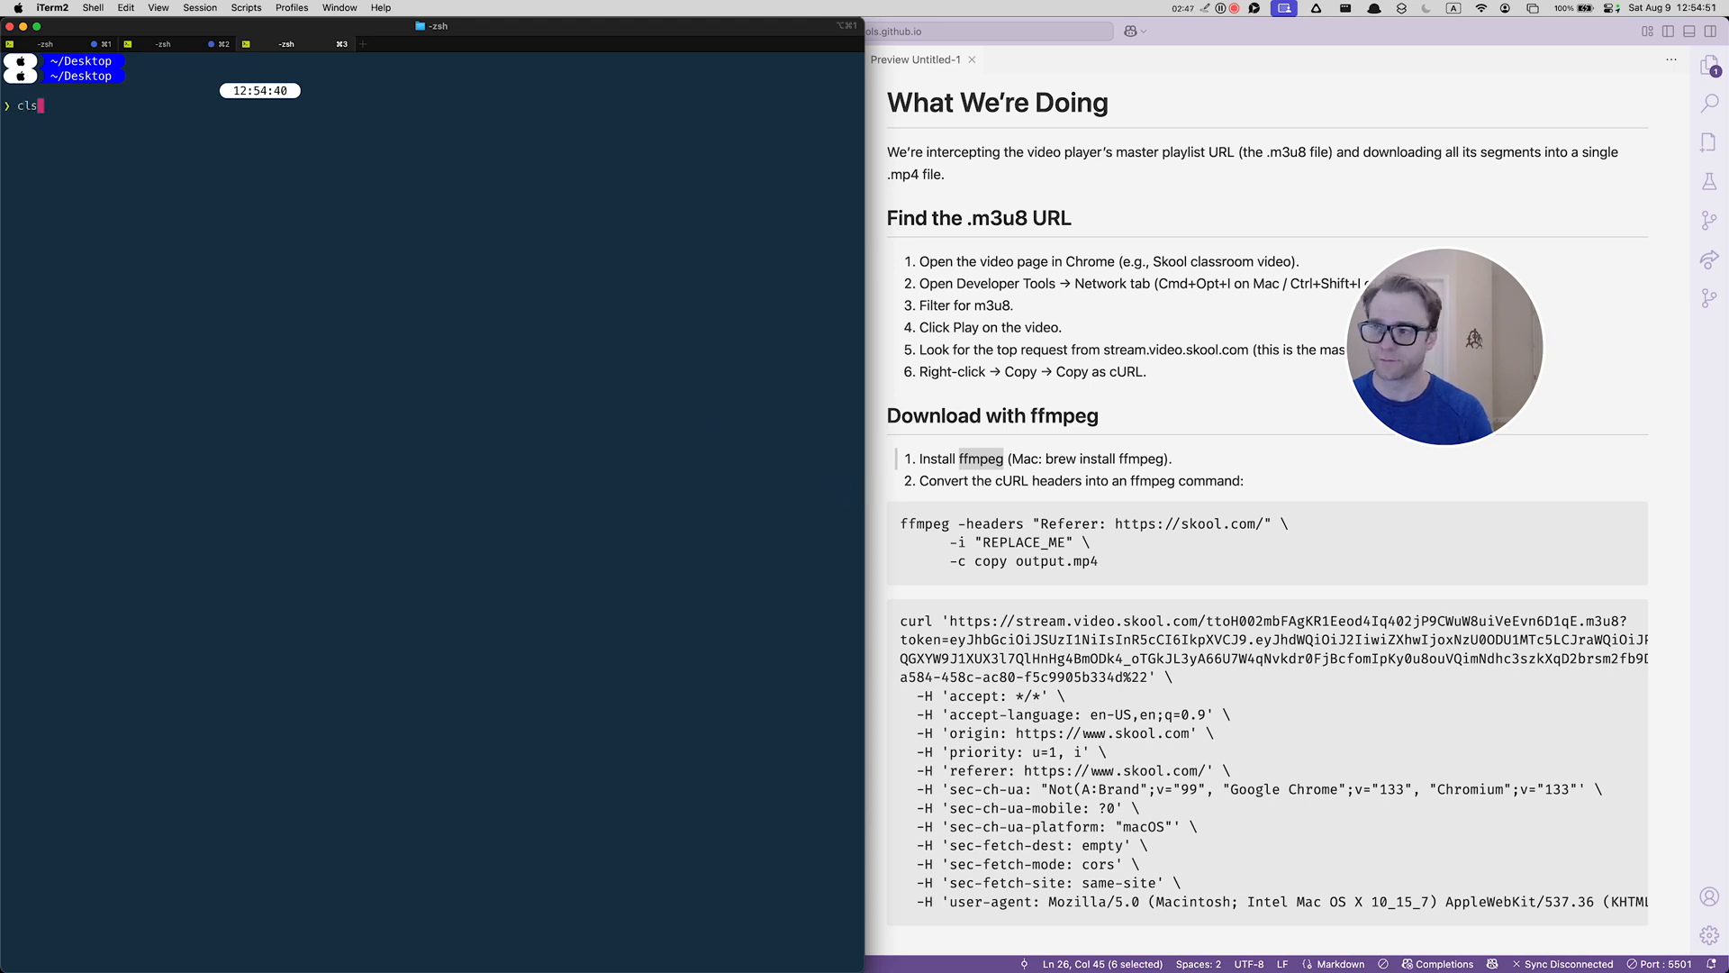
pyautogui.press('Return')
# - Draft and discard the command brew install ffmpeg, and run which ffmpeg in enlarged terminal text to locate the program
pyautogui.write('brew install ffmpeg')
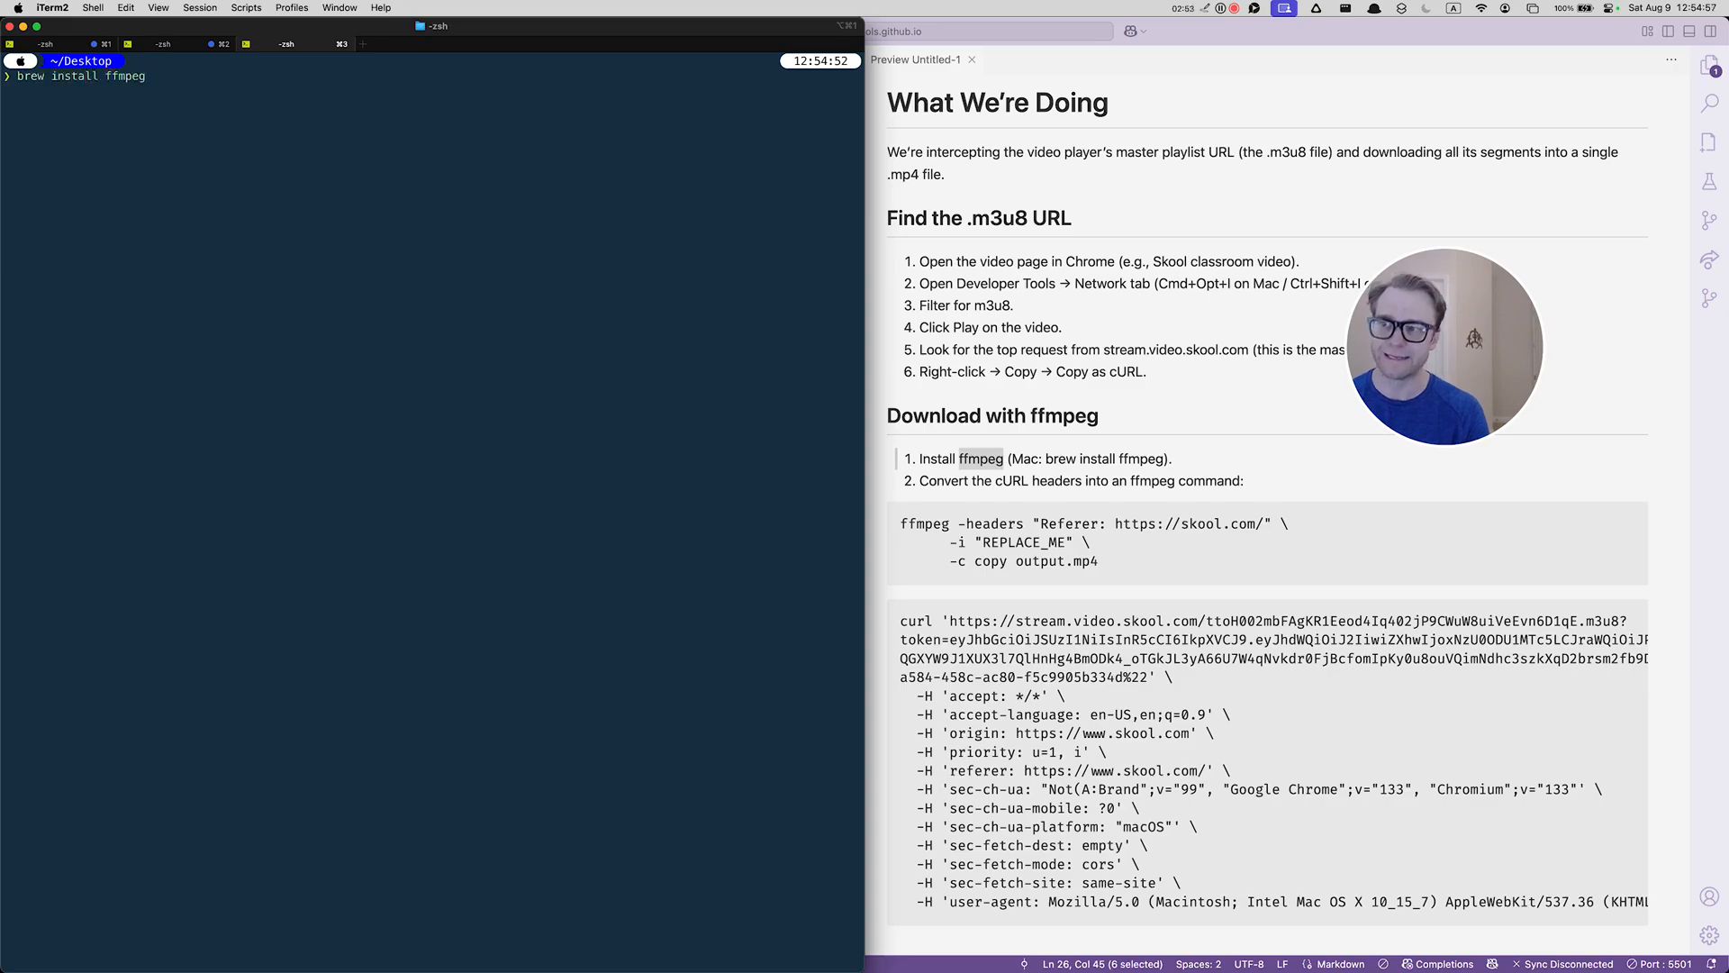
pyautogui.hotkey('ctrl', 'u')
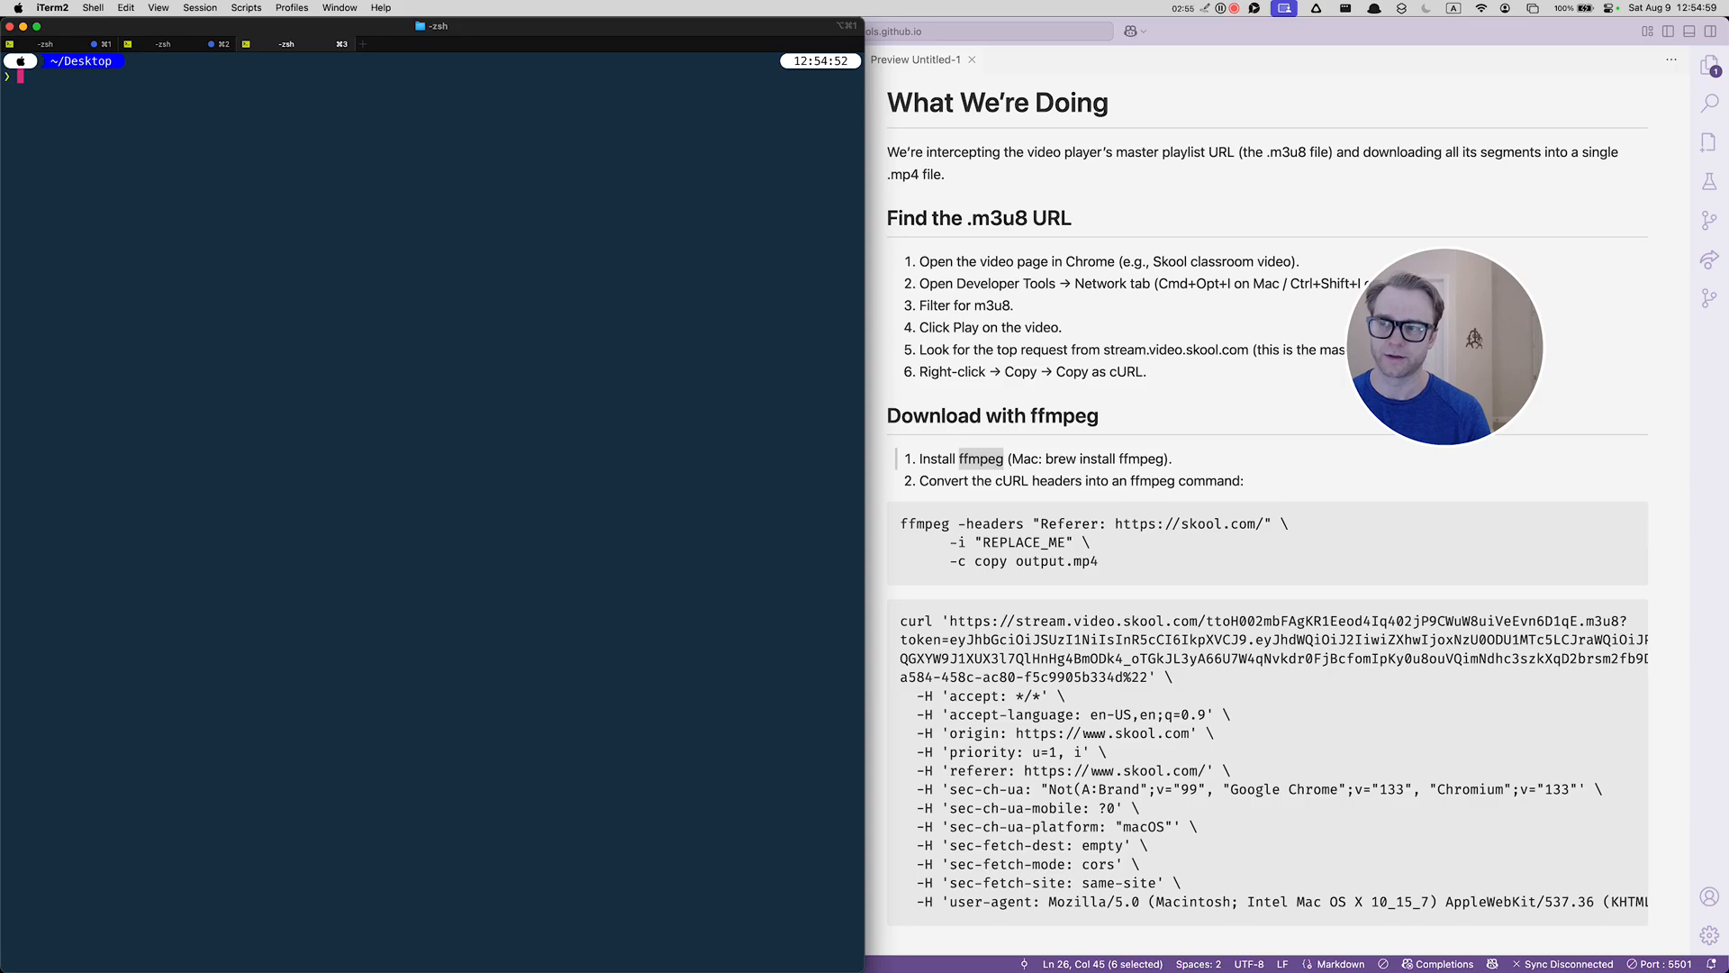
pyautogui.write('which')
pyautogui.press('super+equal')
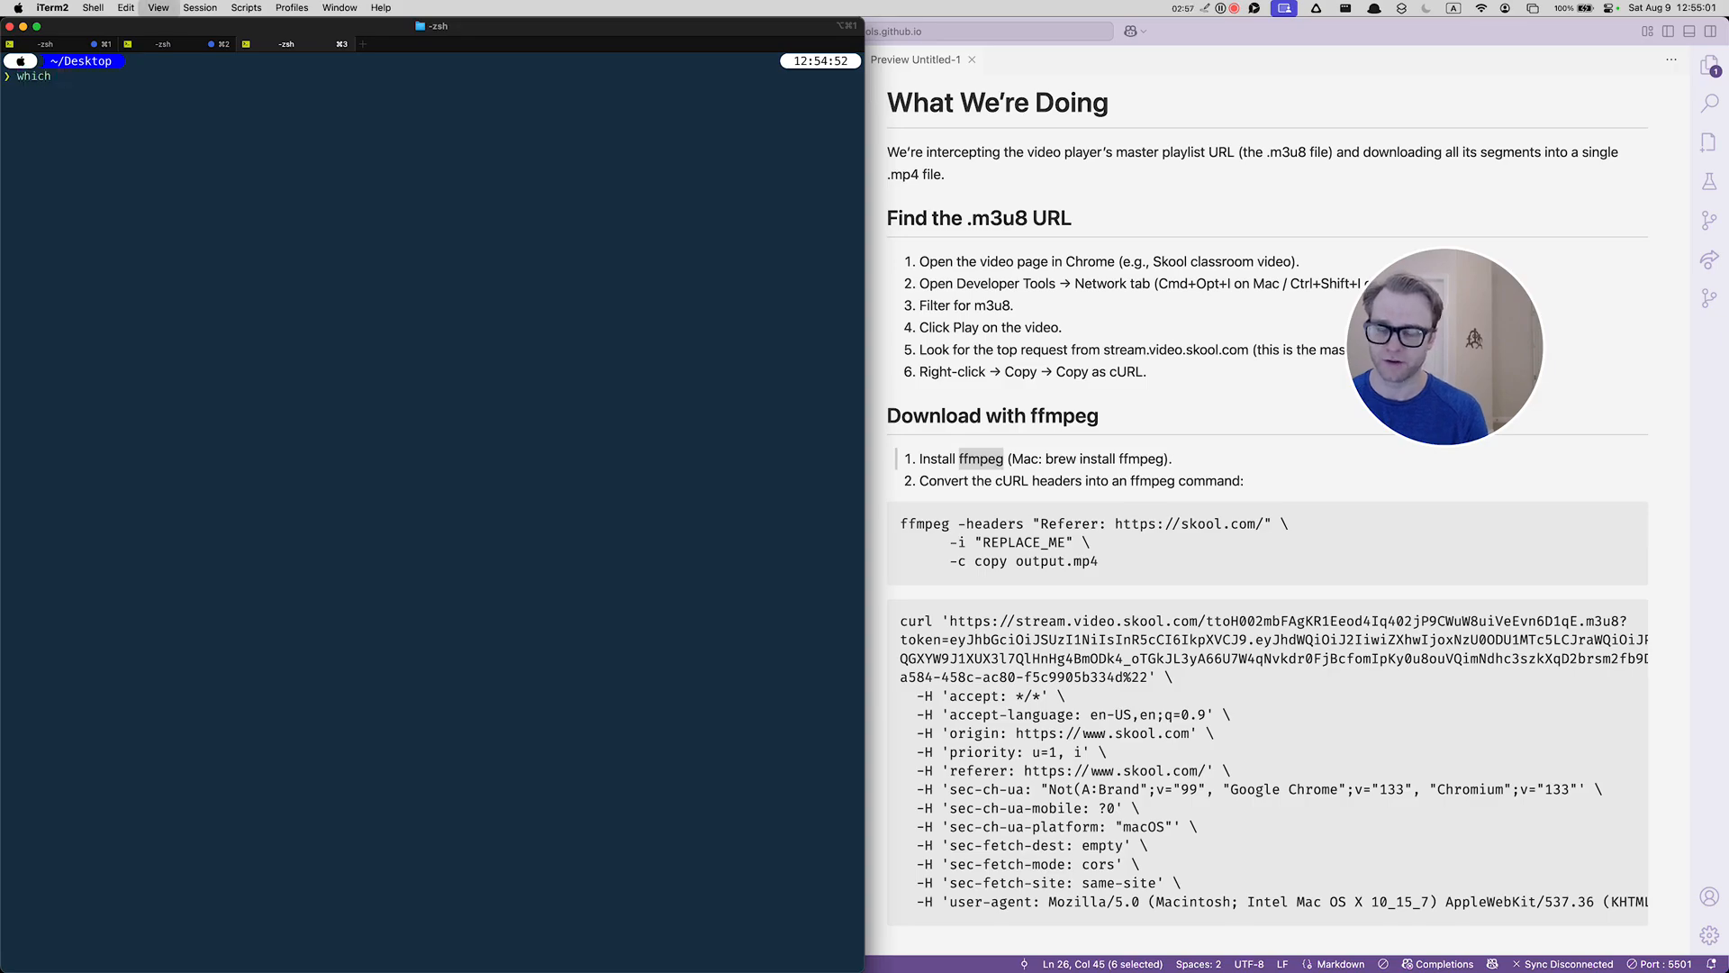
pyautogui.press('super+equal')
pyautogui.write('ffmpeg')
pyautogui.press('Return')
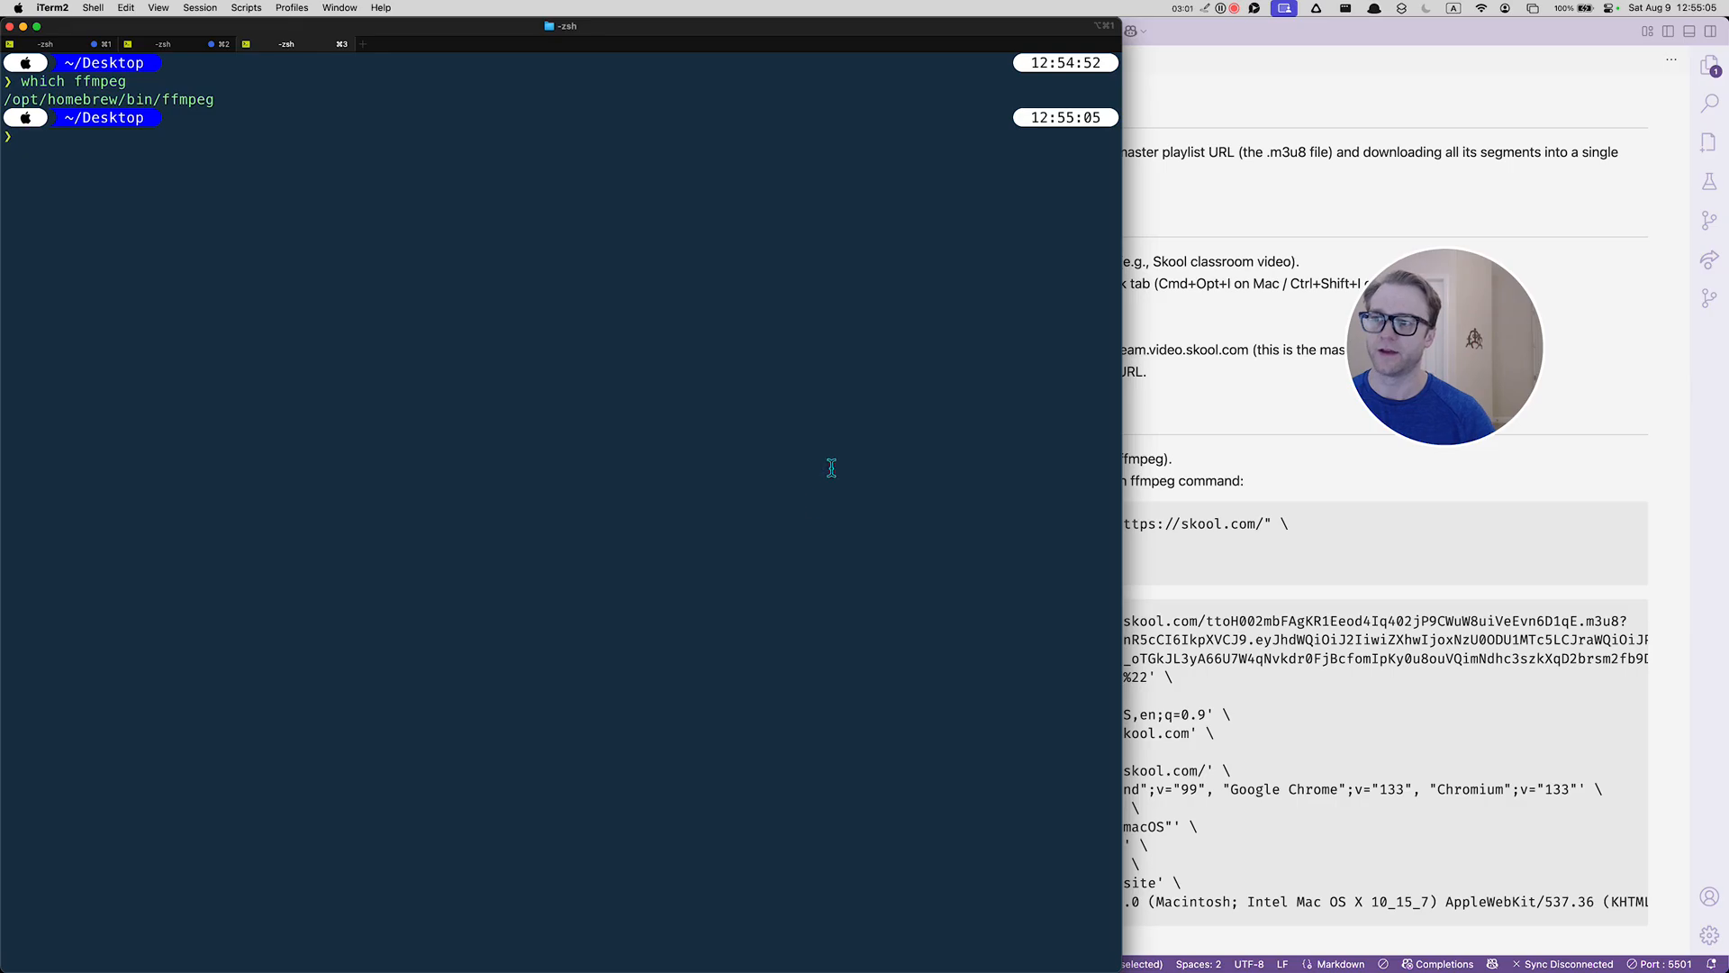
# - Highlight the which ffmpeg command with its output, deselect it and clear the terminal
pyautogui.moveTo(8, 83); pyautogui.dragTo(370, 104)
pyautogui.click(263, 98)
pyautogui.write('clear')
pyautogui.press('Return')
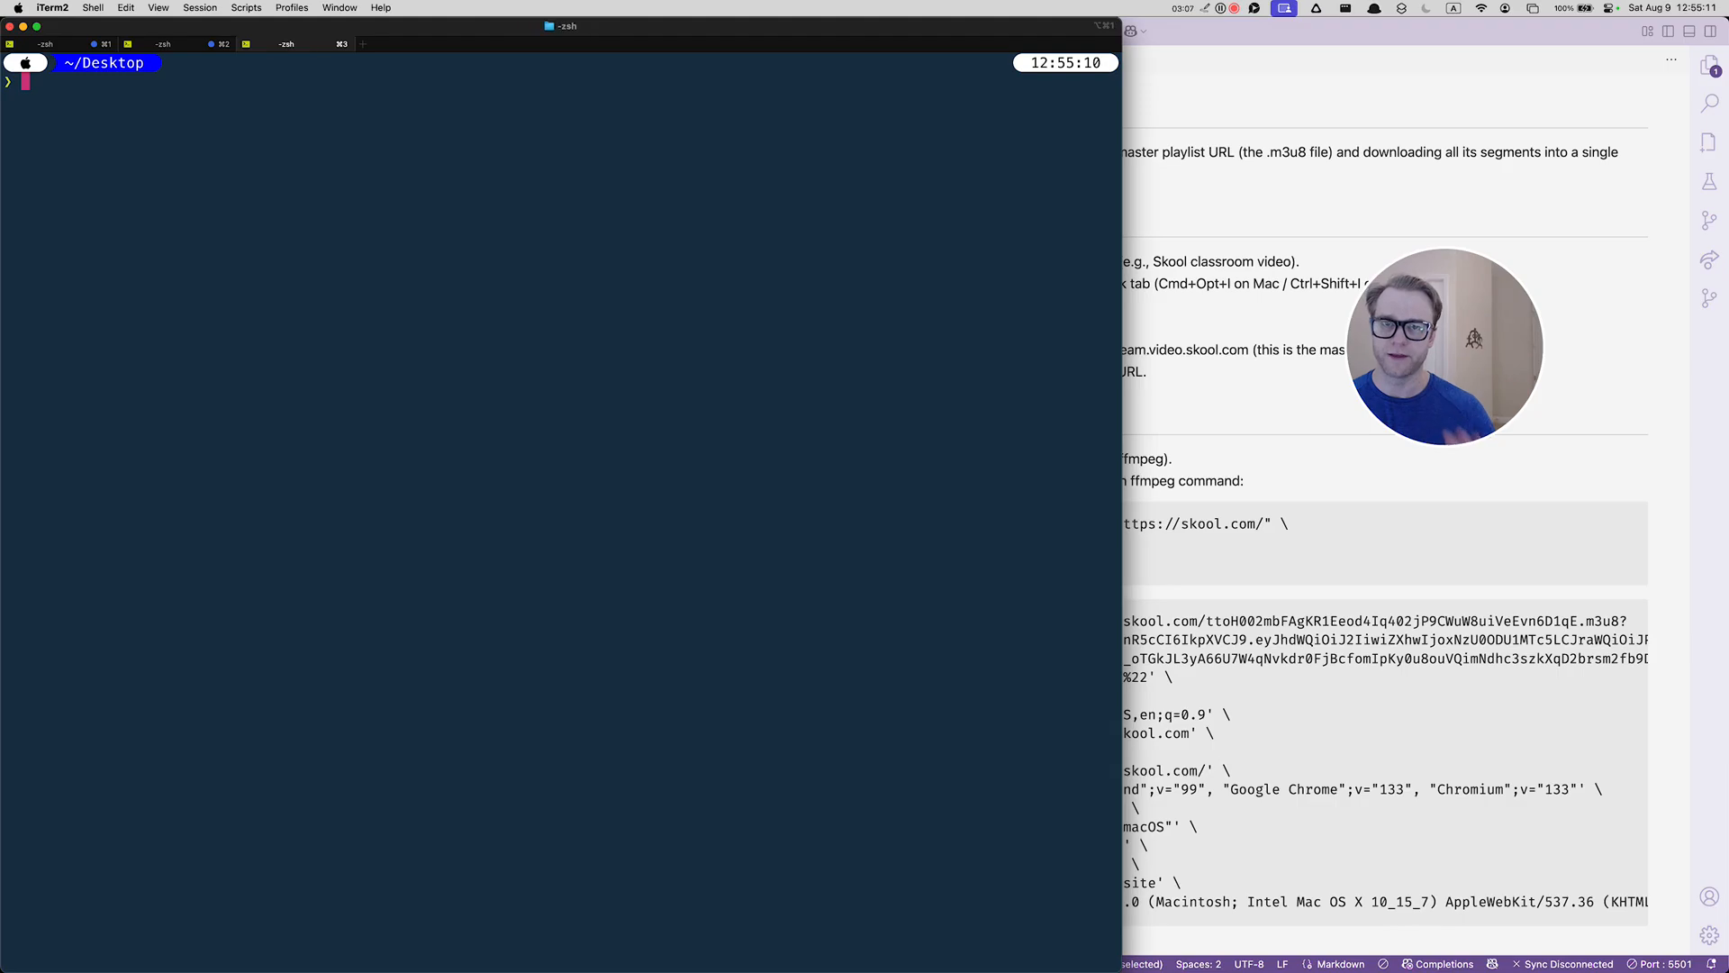
# - Return to Visual Studio Code and review the steps for finding the .m3u8 URL and the sample ffmpeg and curl commands
pyautogui.press('super+Tab')
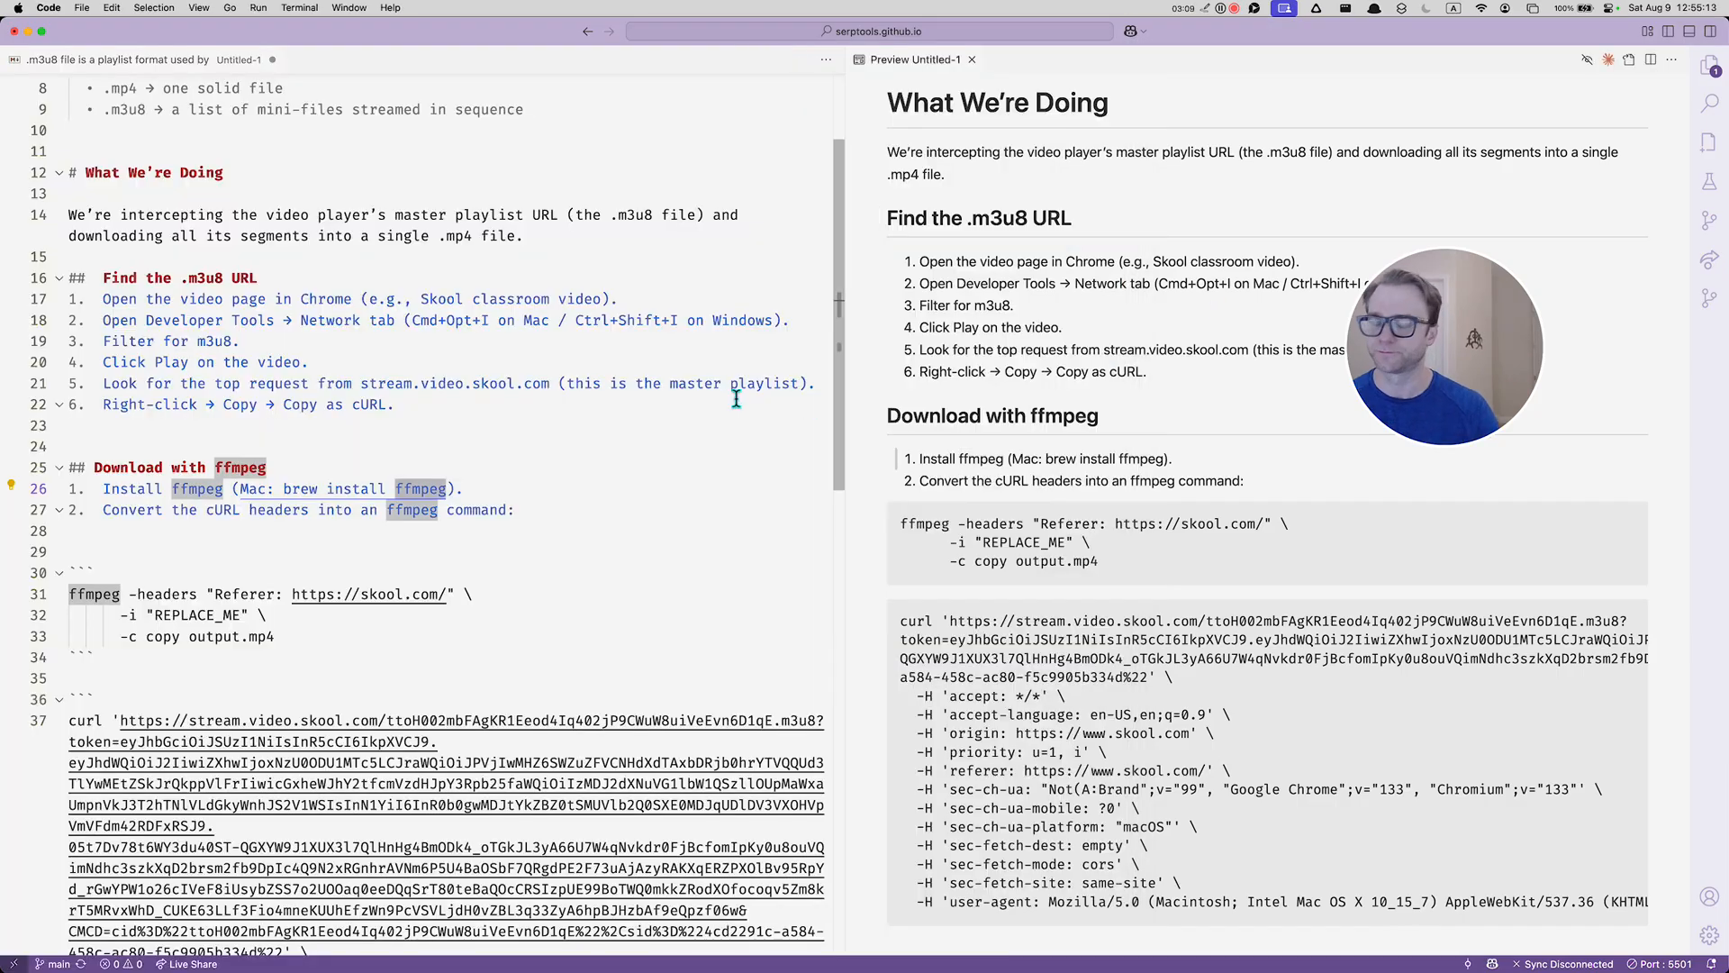
pyautogui.click(664, 385)
pyautogui.click(529, 350)
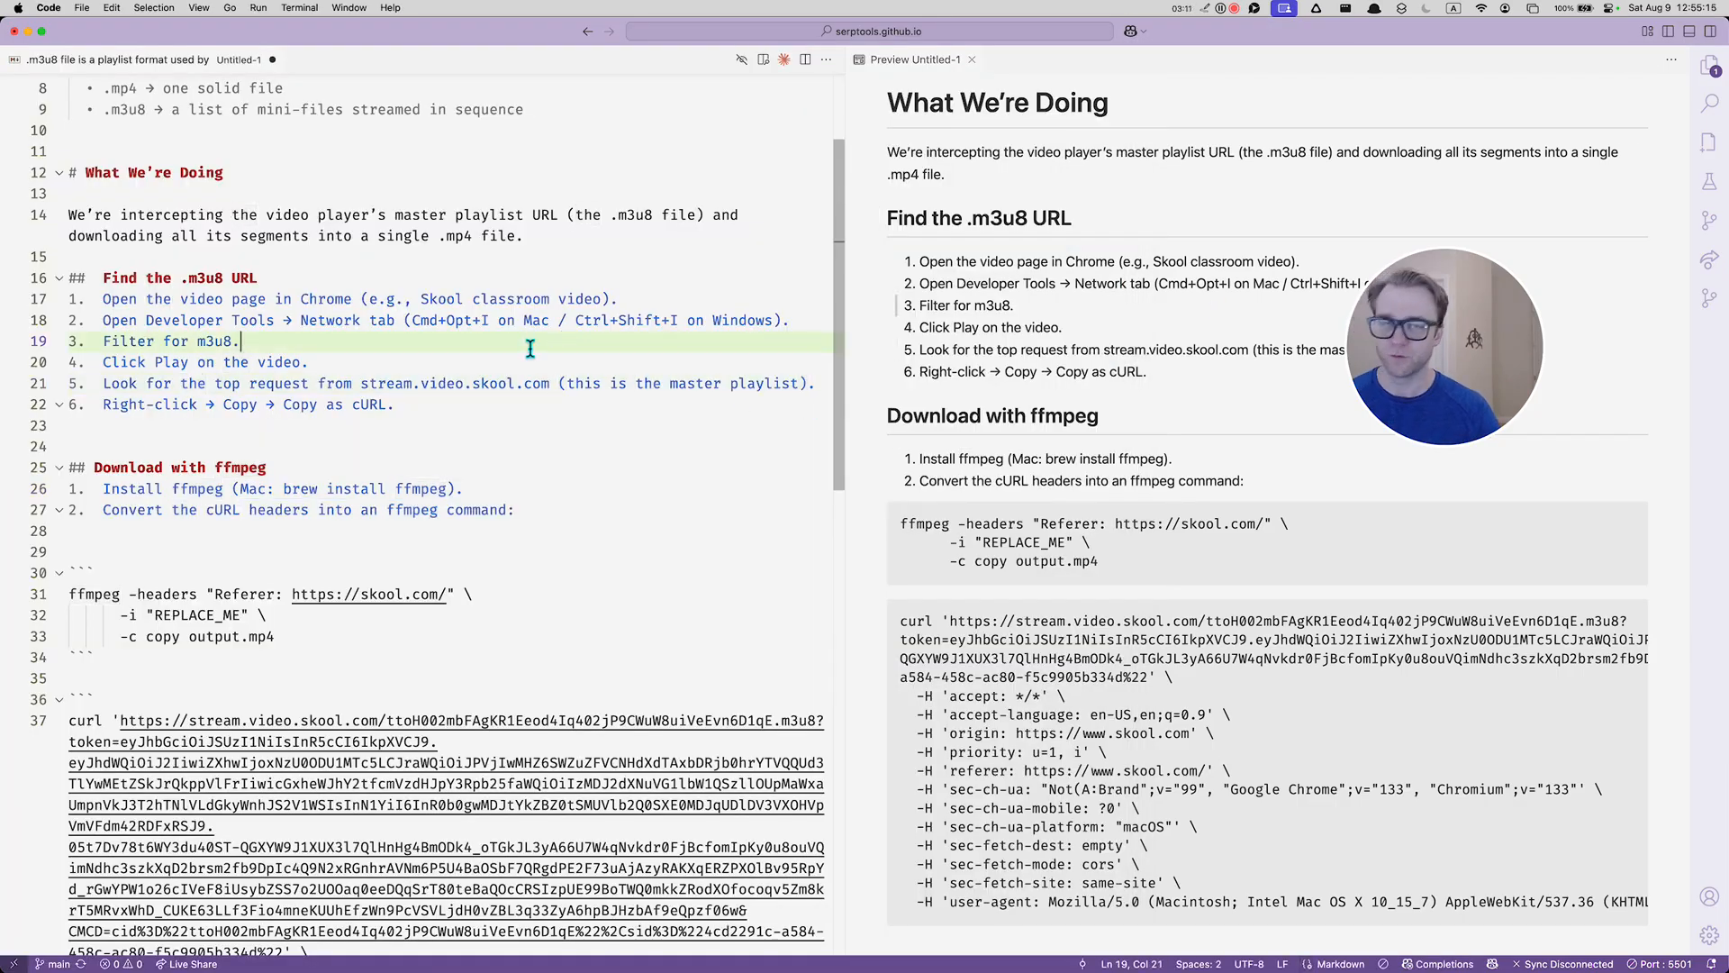
pyautogui.click(336, 275)
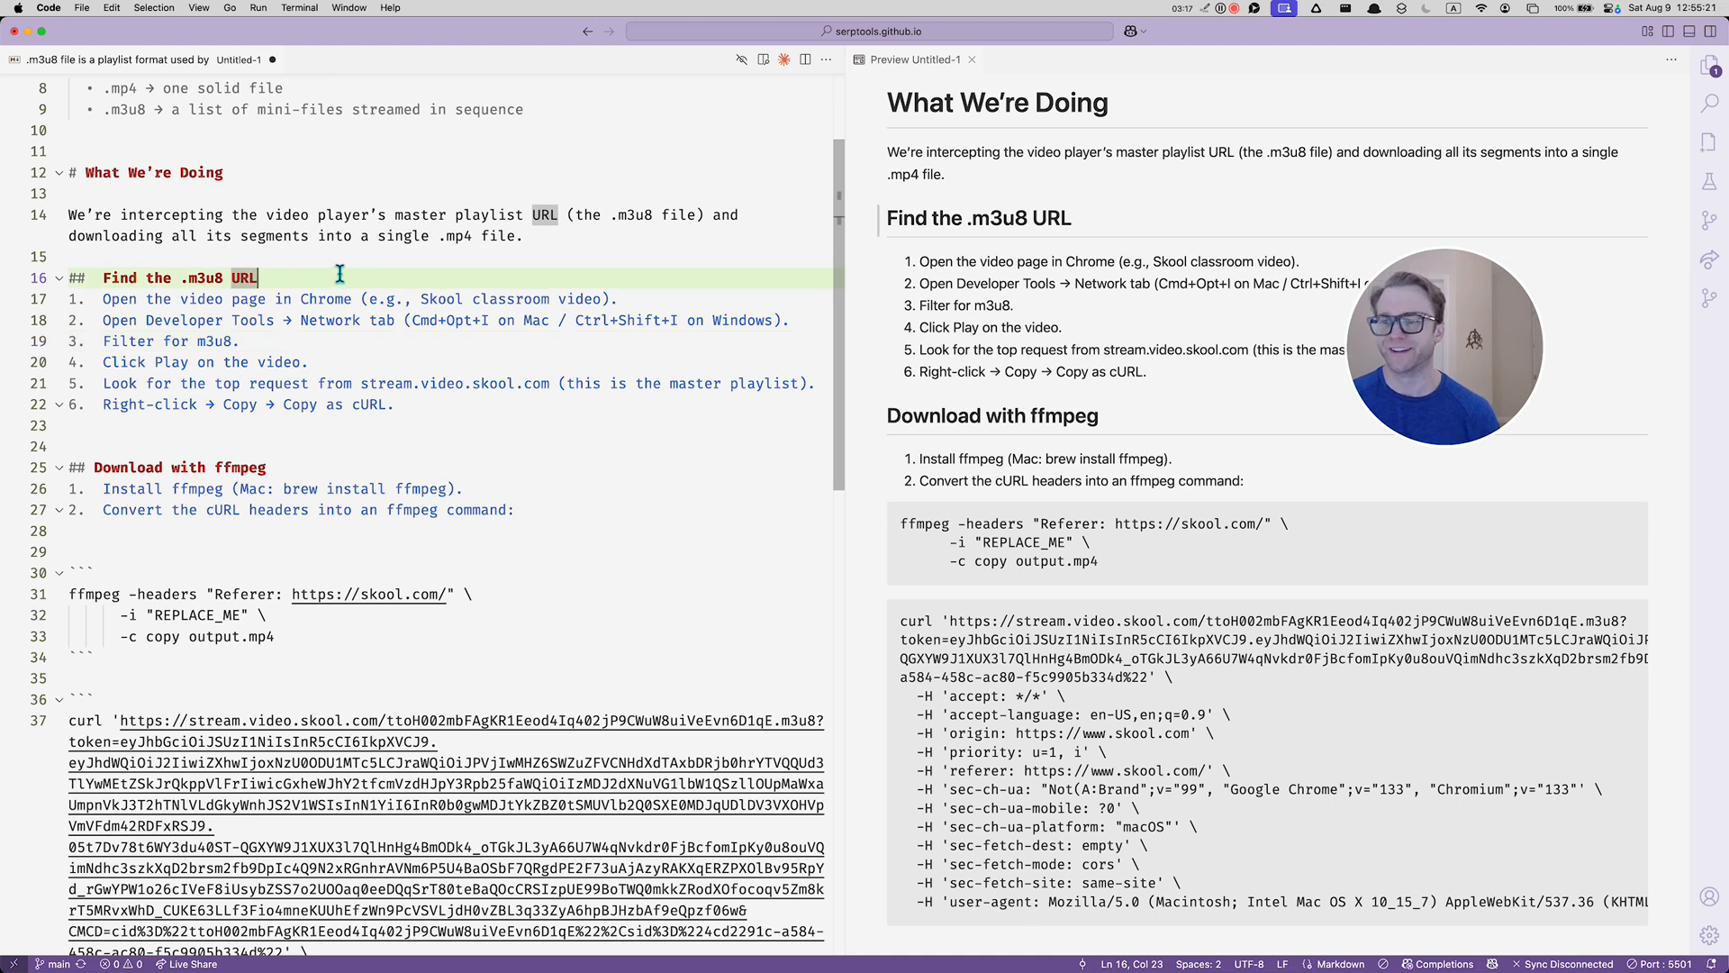
pyautogui.scroll(-3, 340, 274)
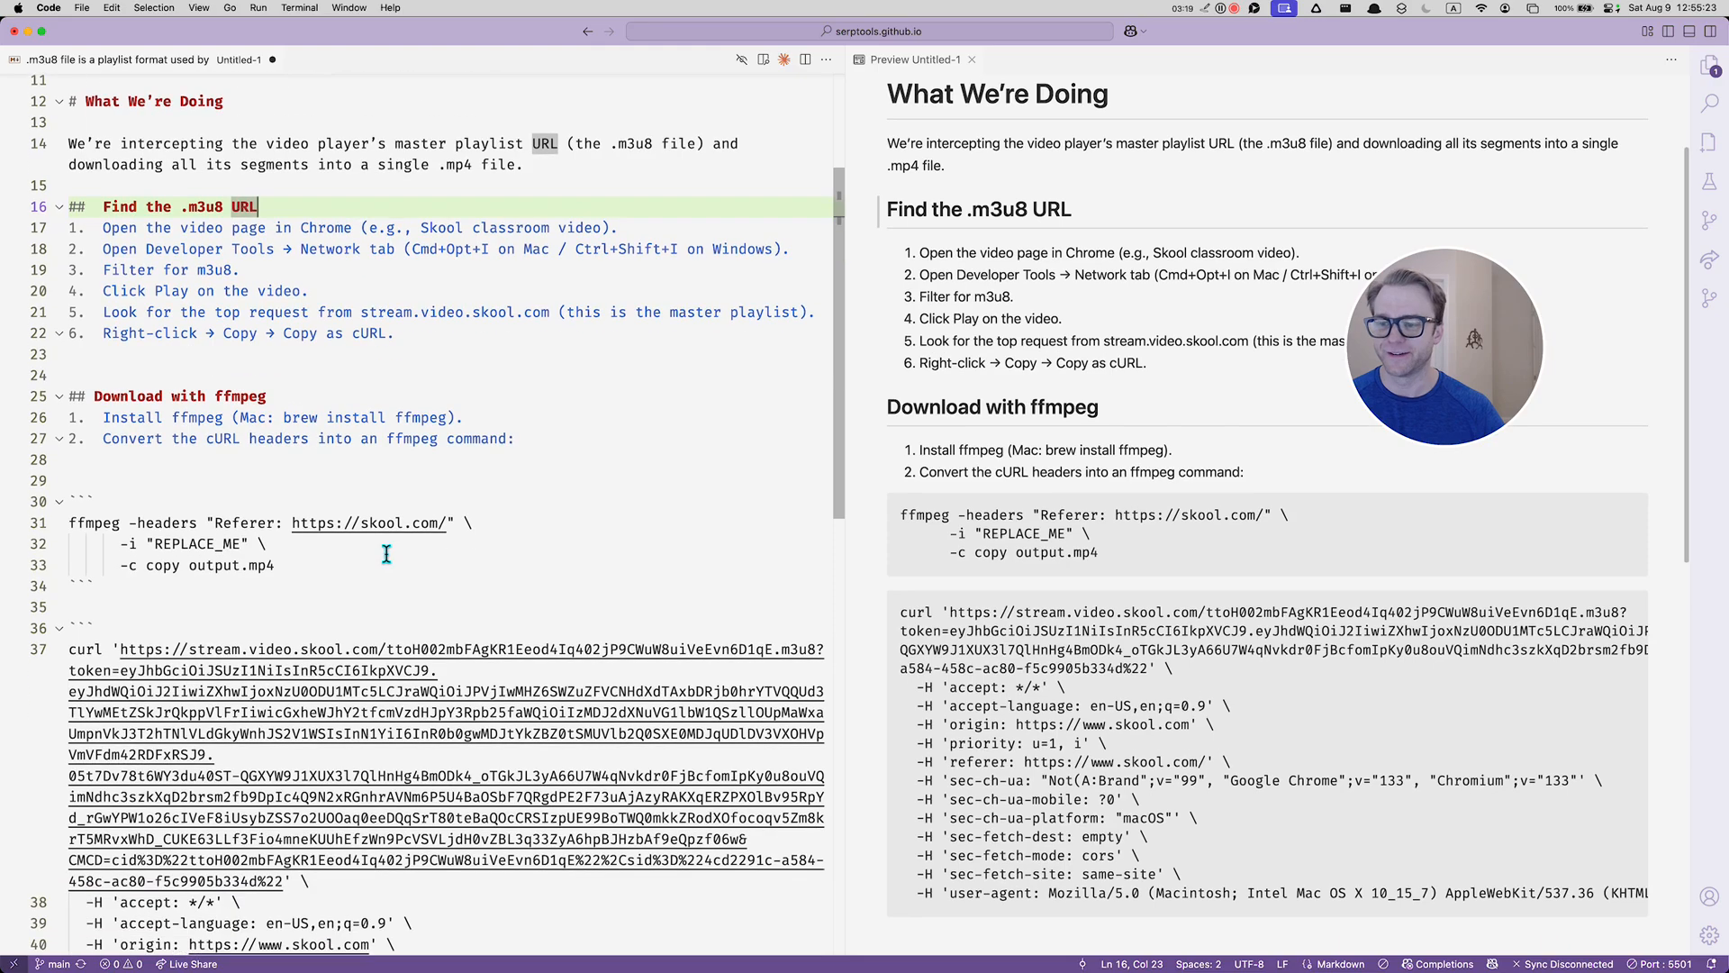
pyautogui.moveTo(216, 571); pyautogui.dragTo(370, 850)
pyautogui.click(370, 857)
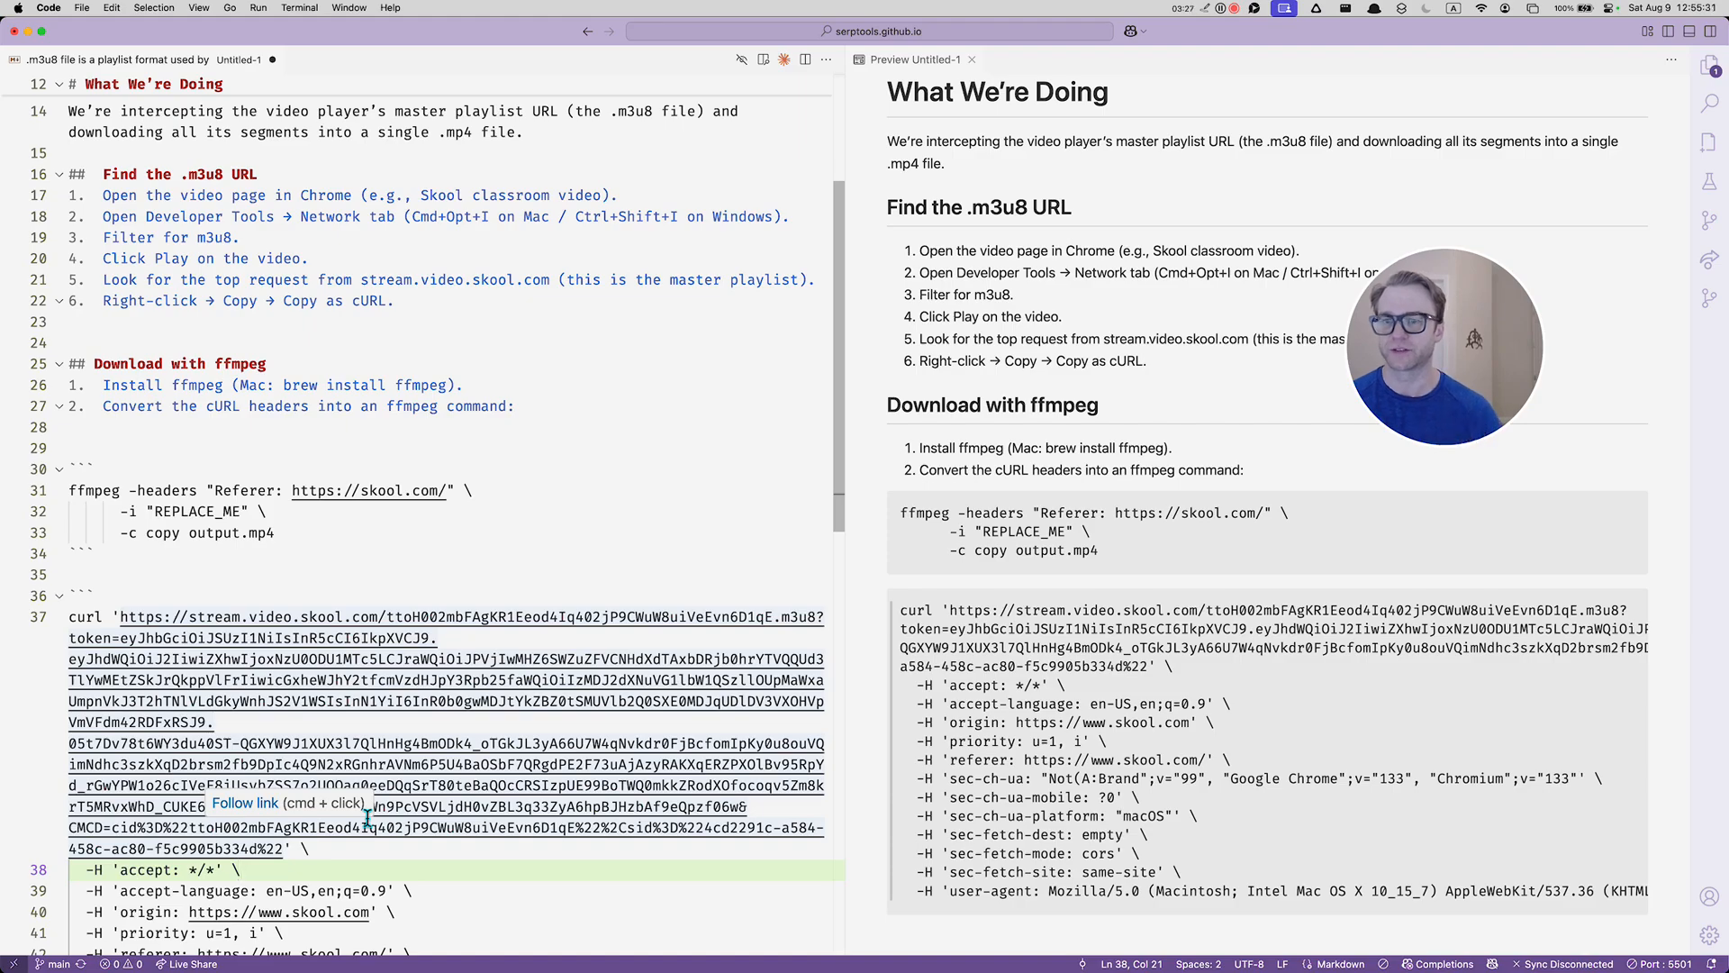
pyautogui.scroll(5, 470, 747)
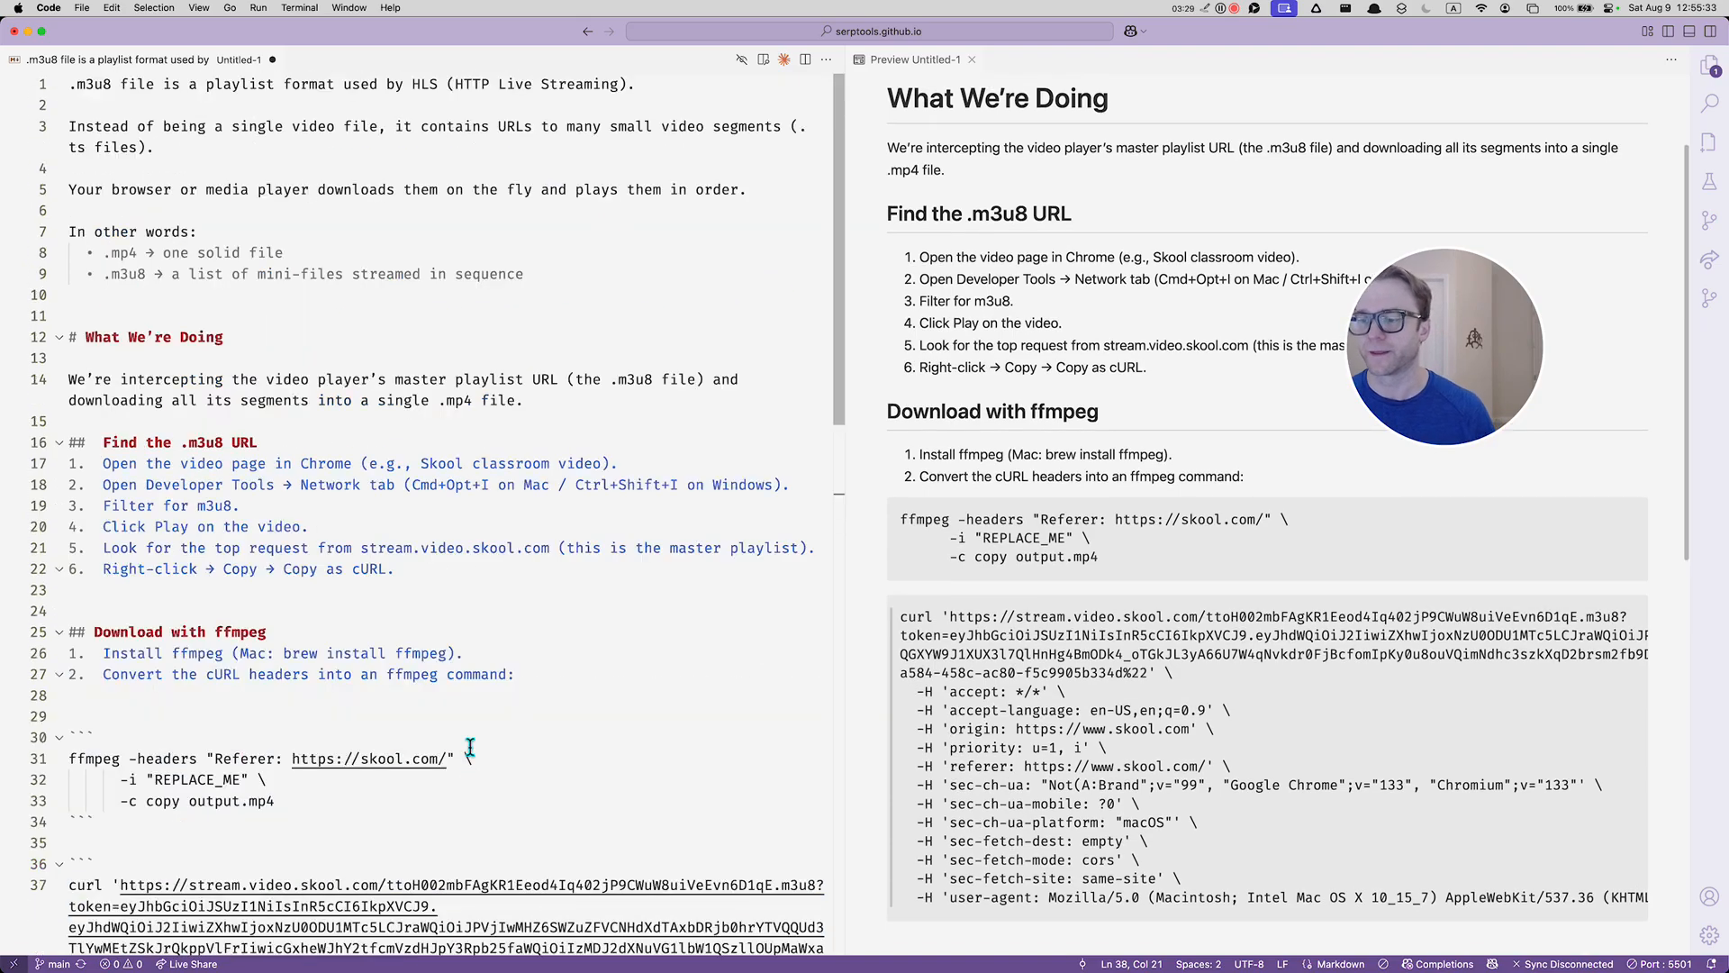
# - Switch to the Skool lesson page in Chrome, close the developer tools and reopen them by inspecting the page
pyautogui.scroll(-5, 470, 747)
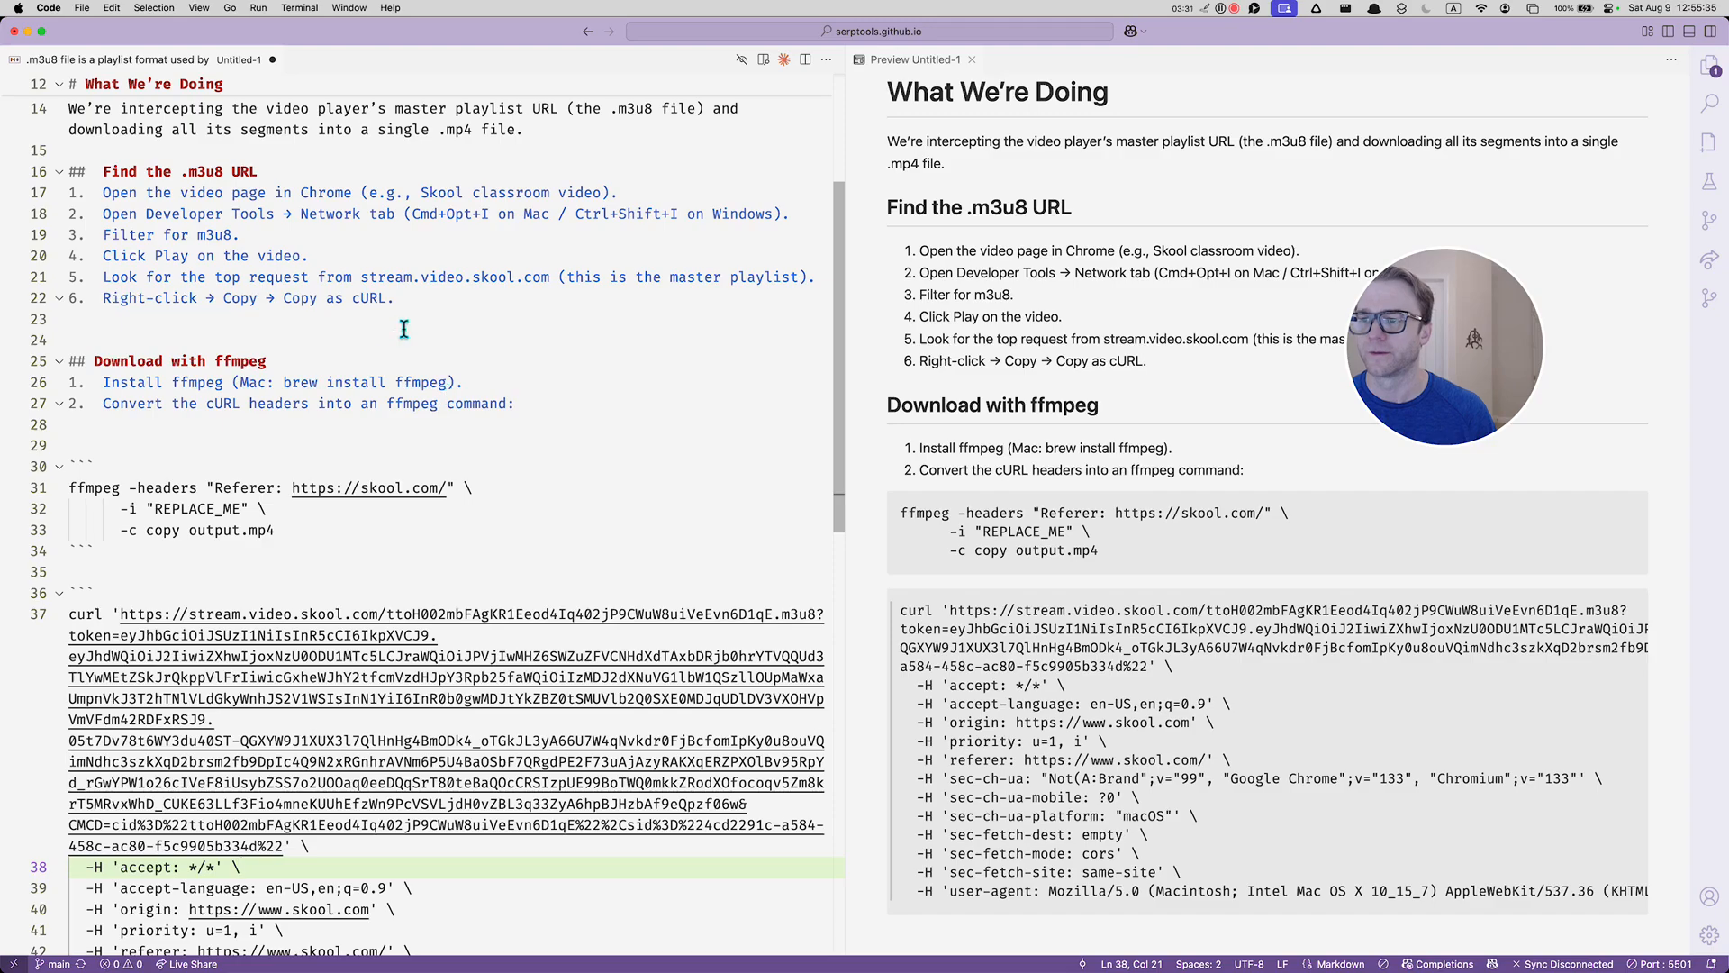
pyautogui.press('super+Tab')
pyautogui.press('super+Tab')
pyautogui.press('super+Tab')
pyautogui.press('super+Tab')
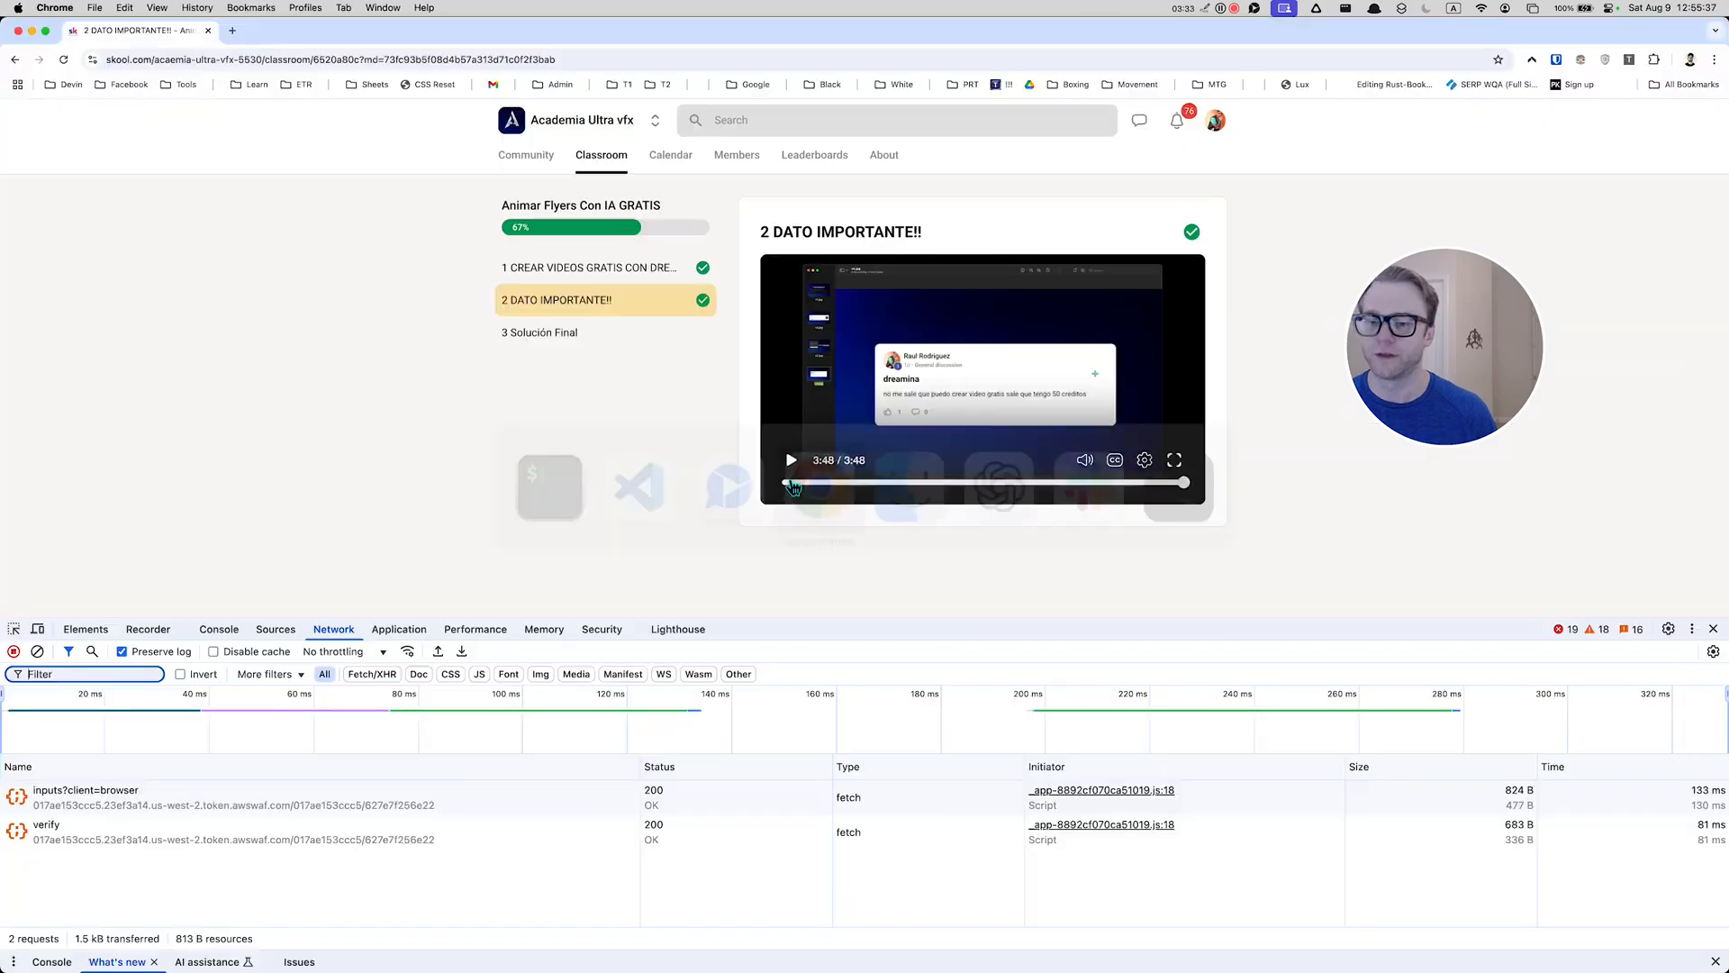
pyautogui.click(643, 436)
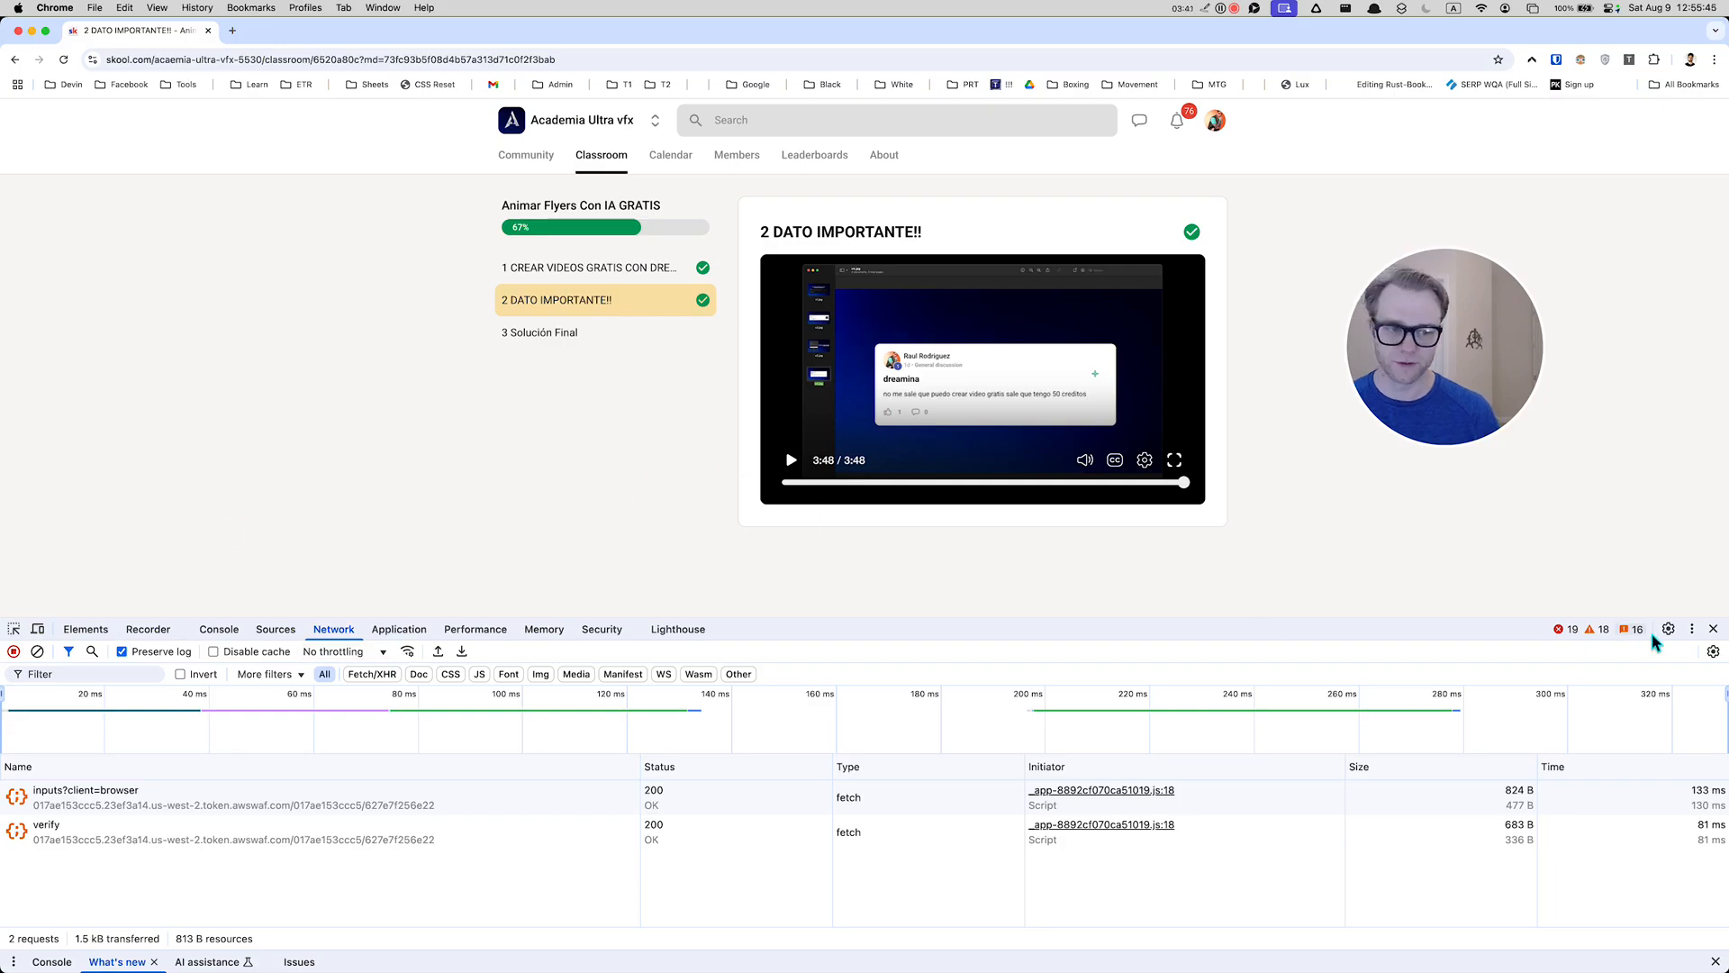
pyautogui.click(1711, 629)
pyautogui.rightClick(721, 441)
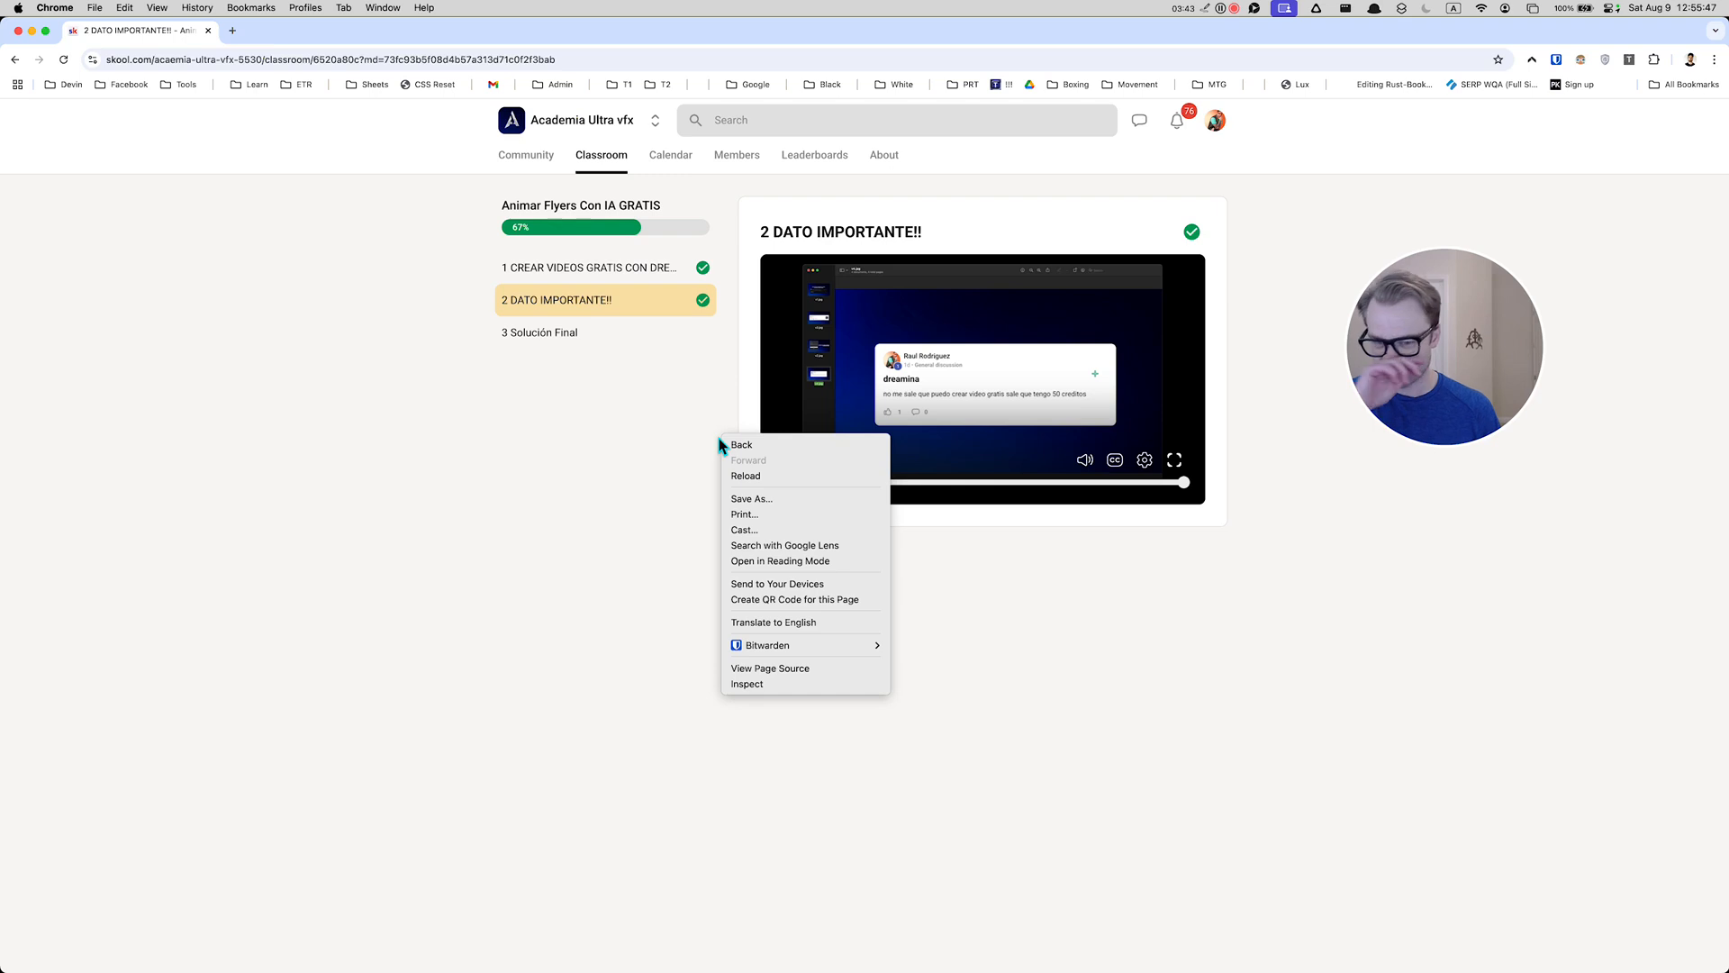
pyautogui.click(775, 682)
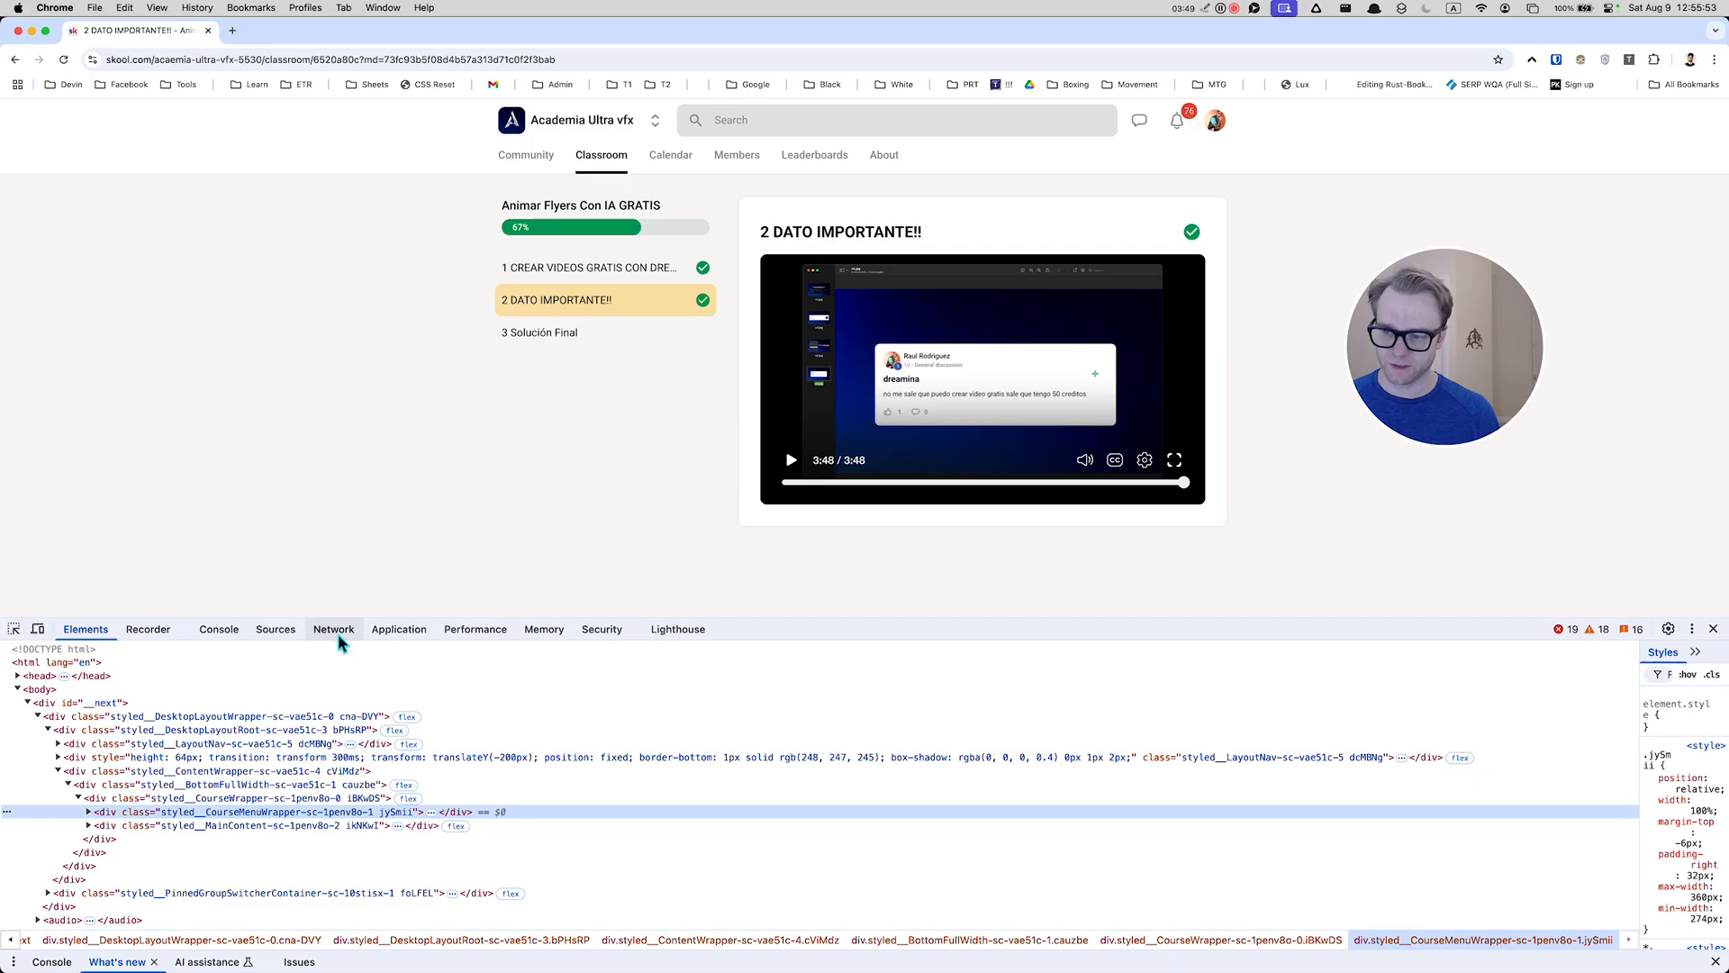
# - Show the Network view of the developer tools, enlarge its text and make the pane taller
pyautogui.click(335, 630)
pyautogui.press('super+equal')
pyautogui.press('super+equal')
pyautogui.press('super+equal')
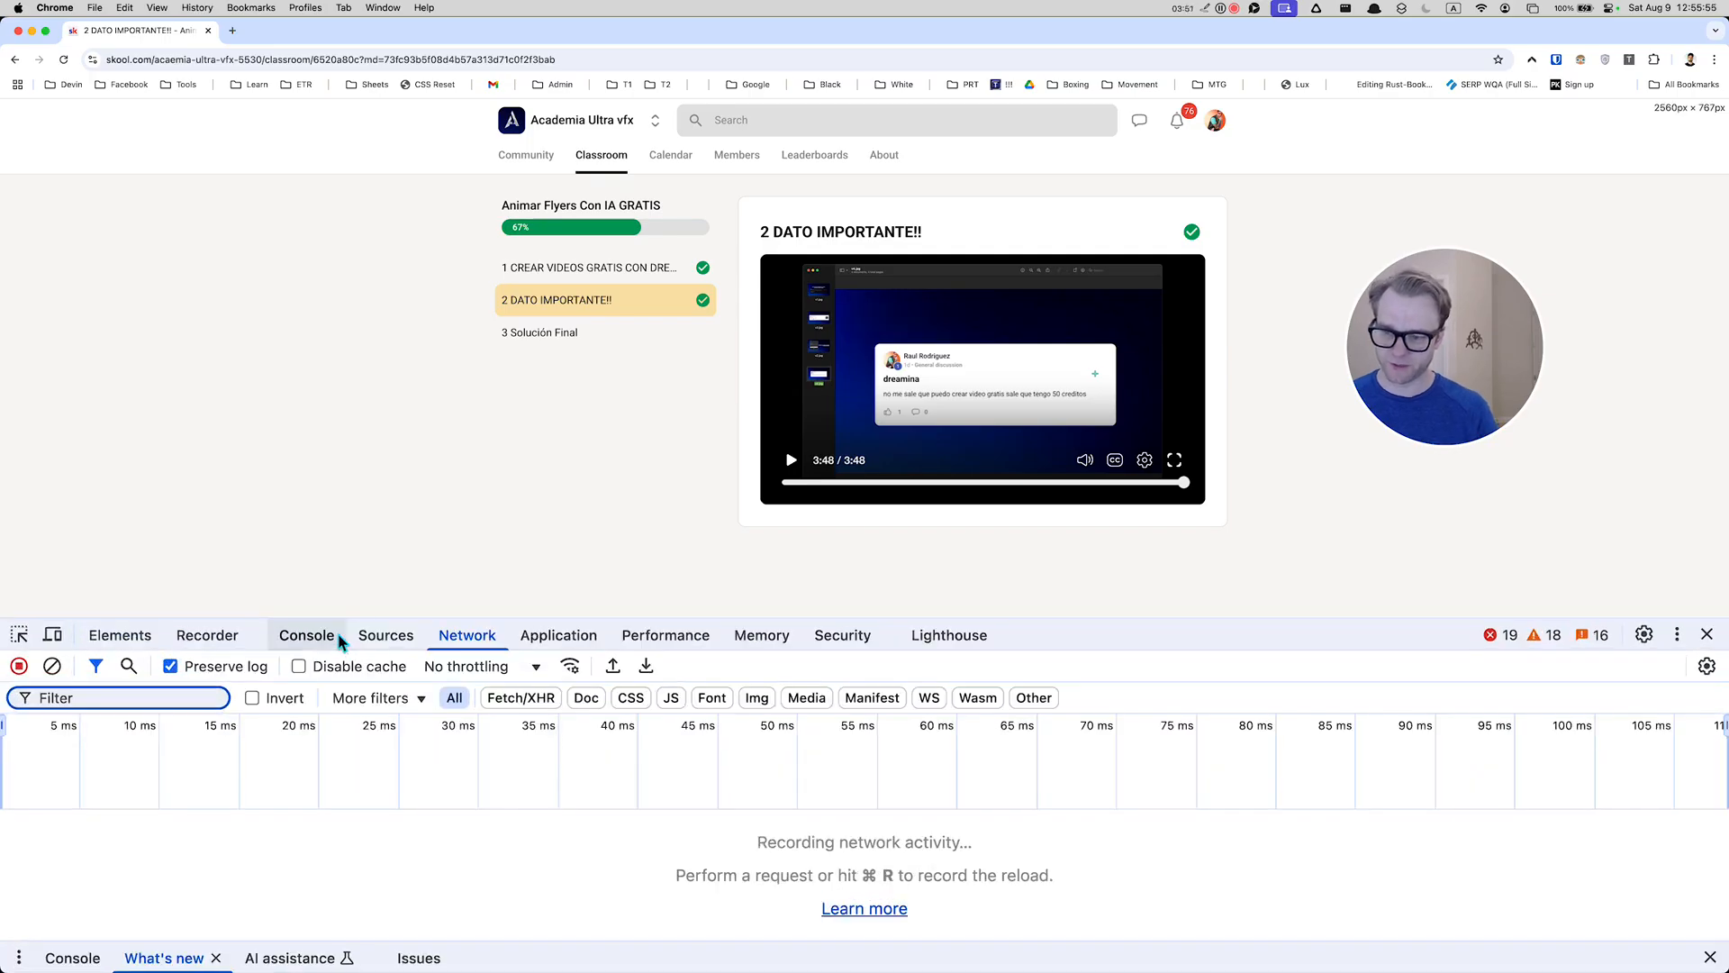
pyautogui.moveTo(781, 619); pyautogui.dragTo(782, 539)
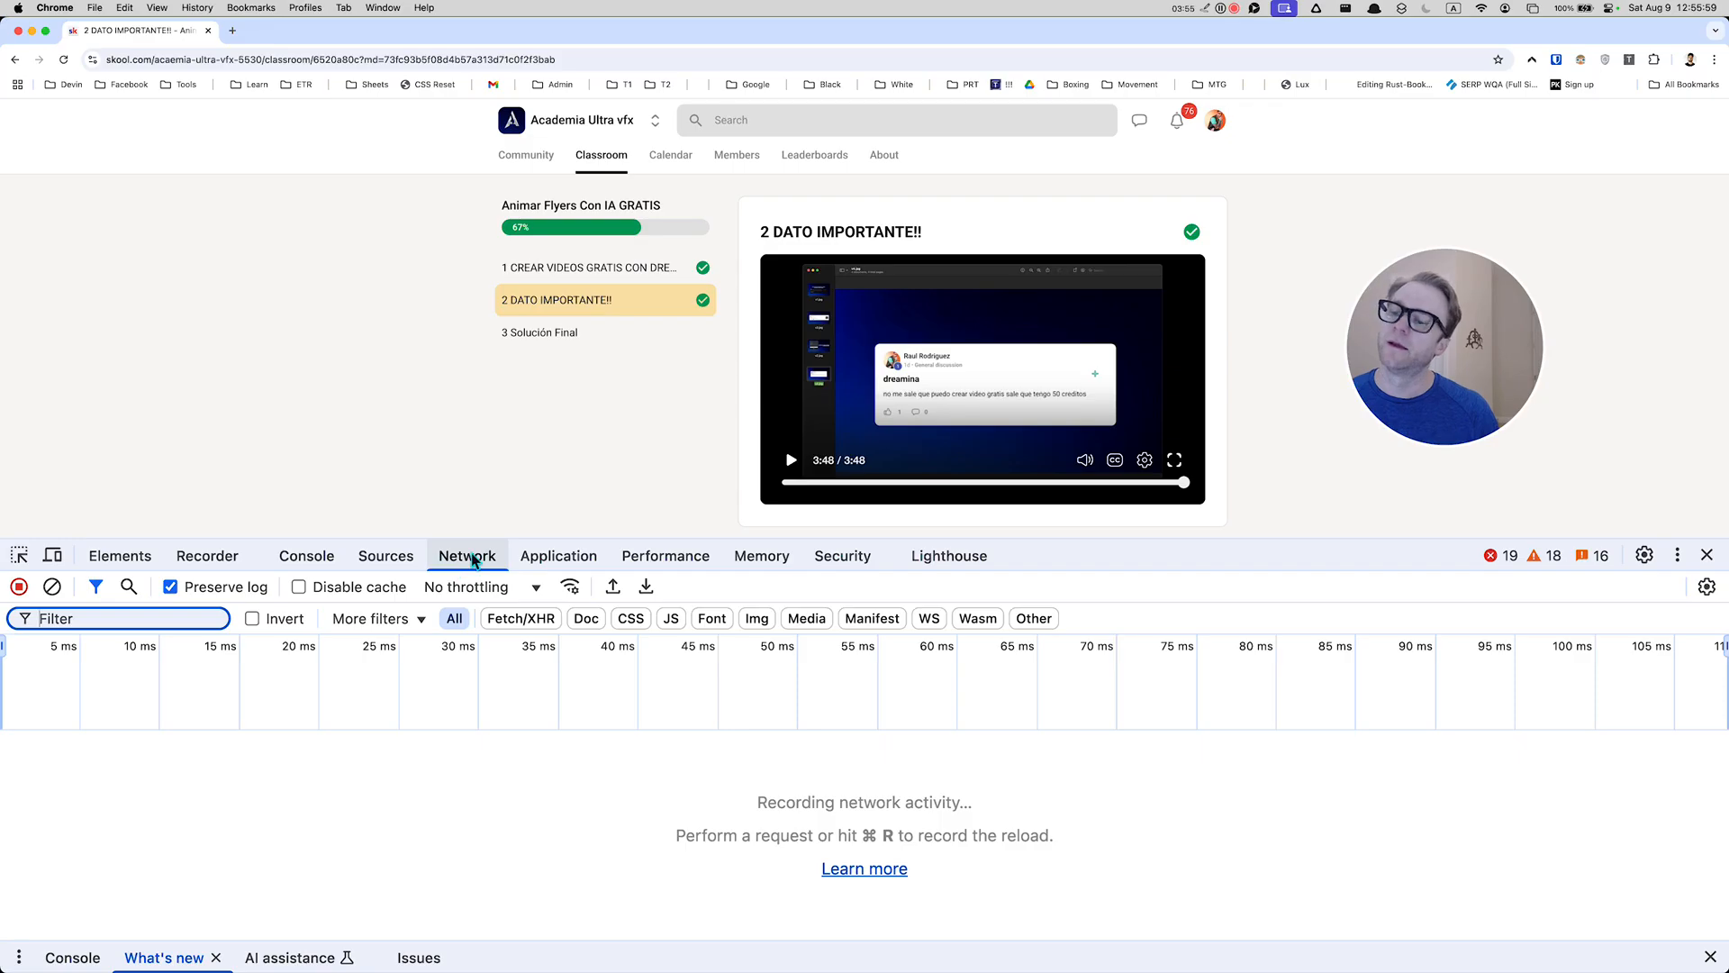
# - With Preserve log enabled, filter the network requests for m3u8 and reload the lesson page
pyautogui.click(179, 589)
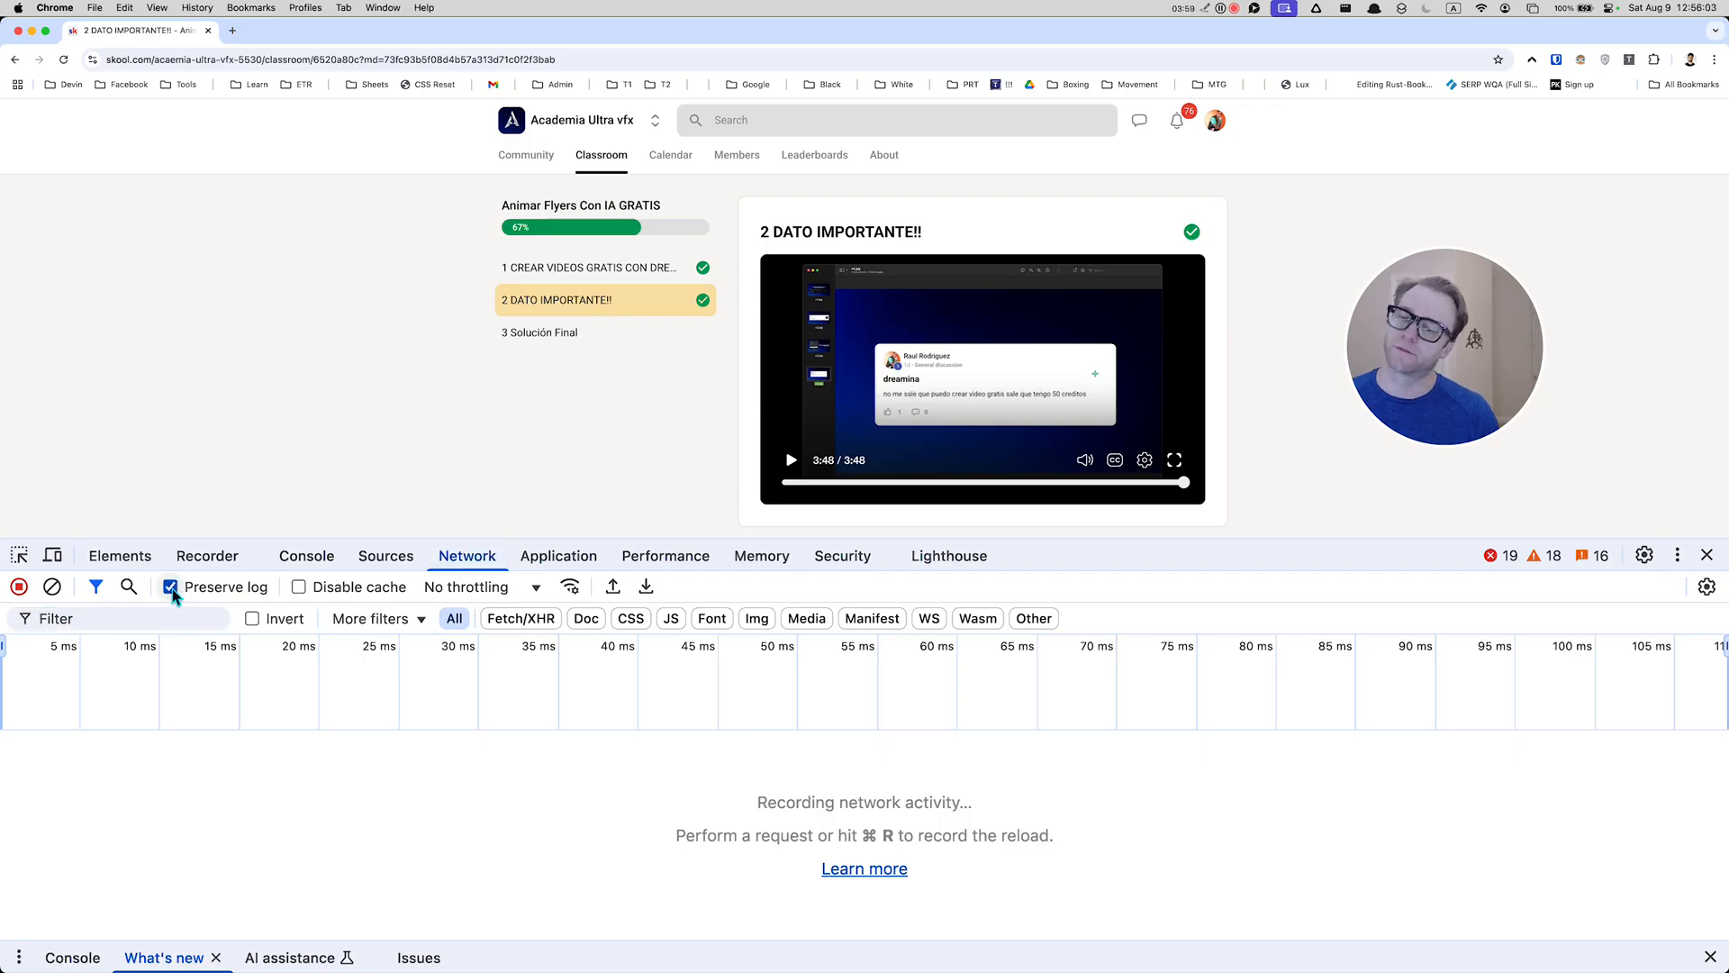
pyautogui.click(85, 616)
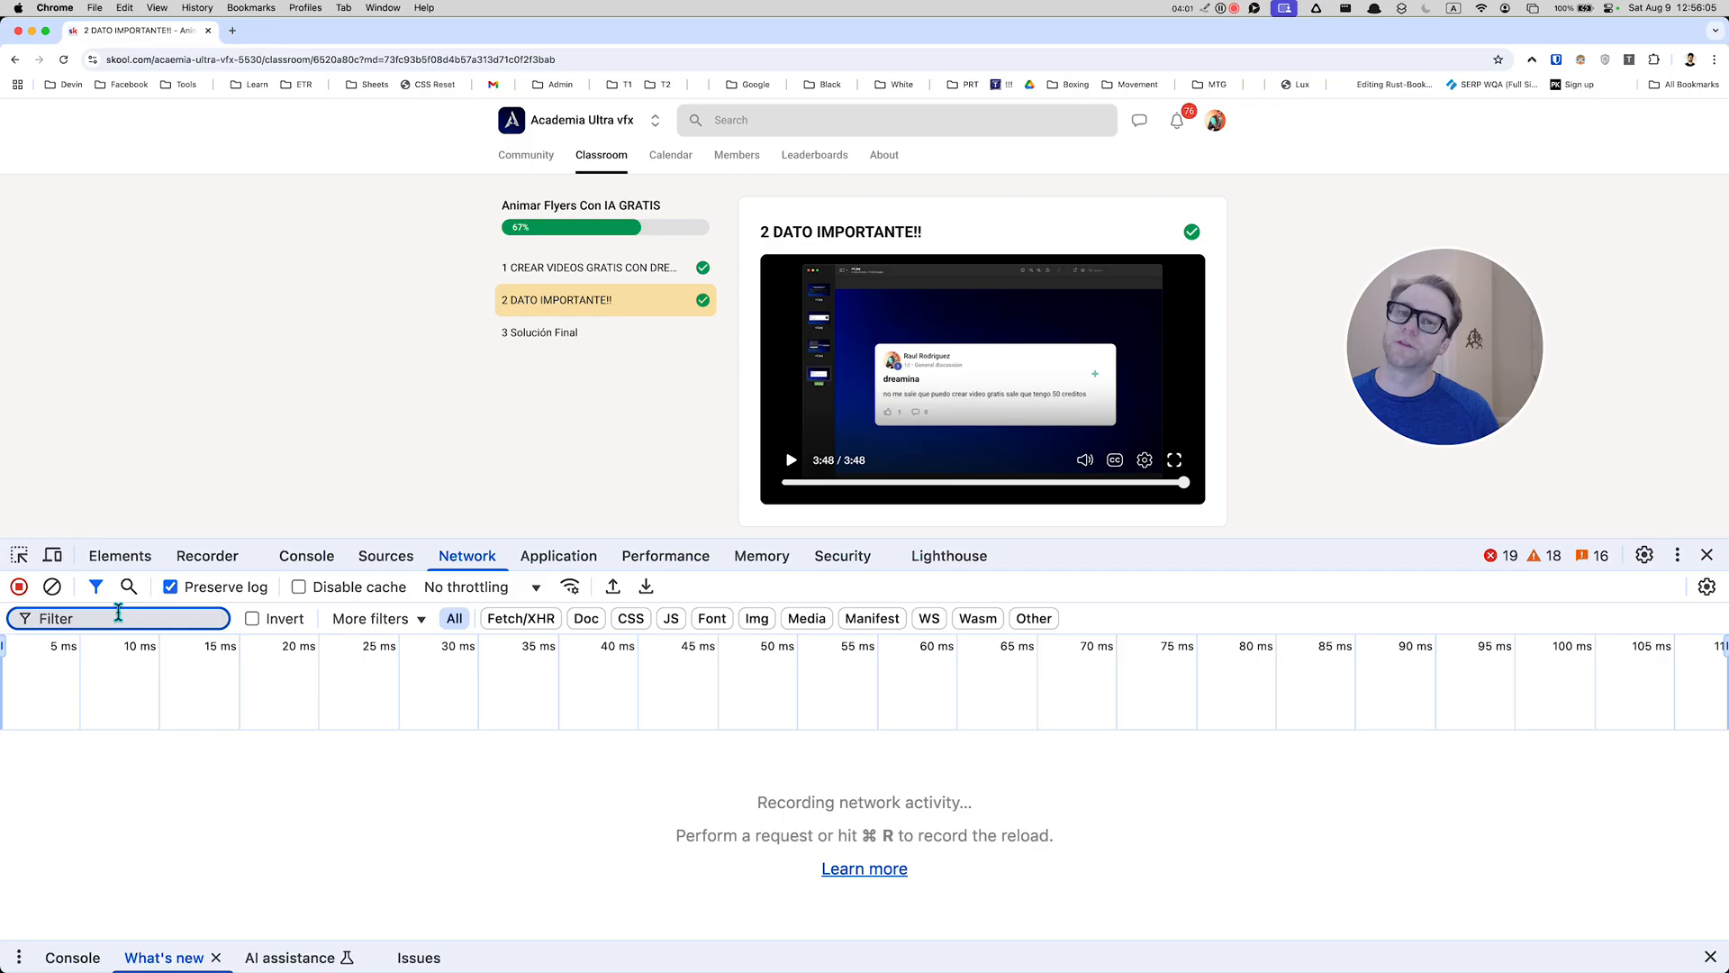
pyautogui.write('m3u8')
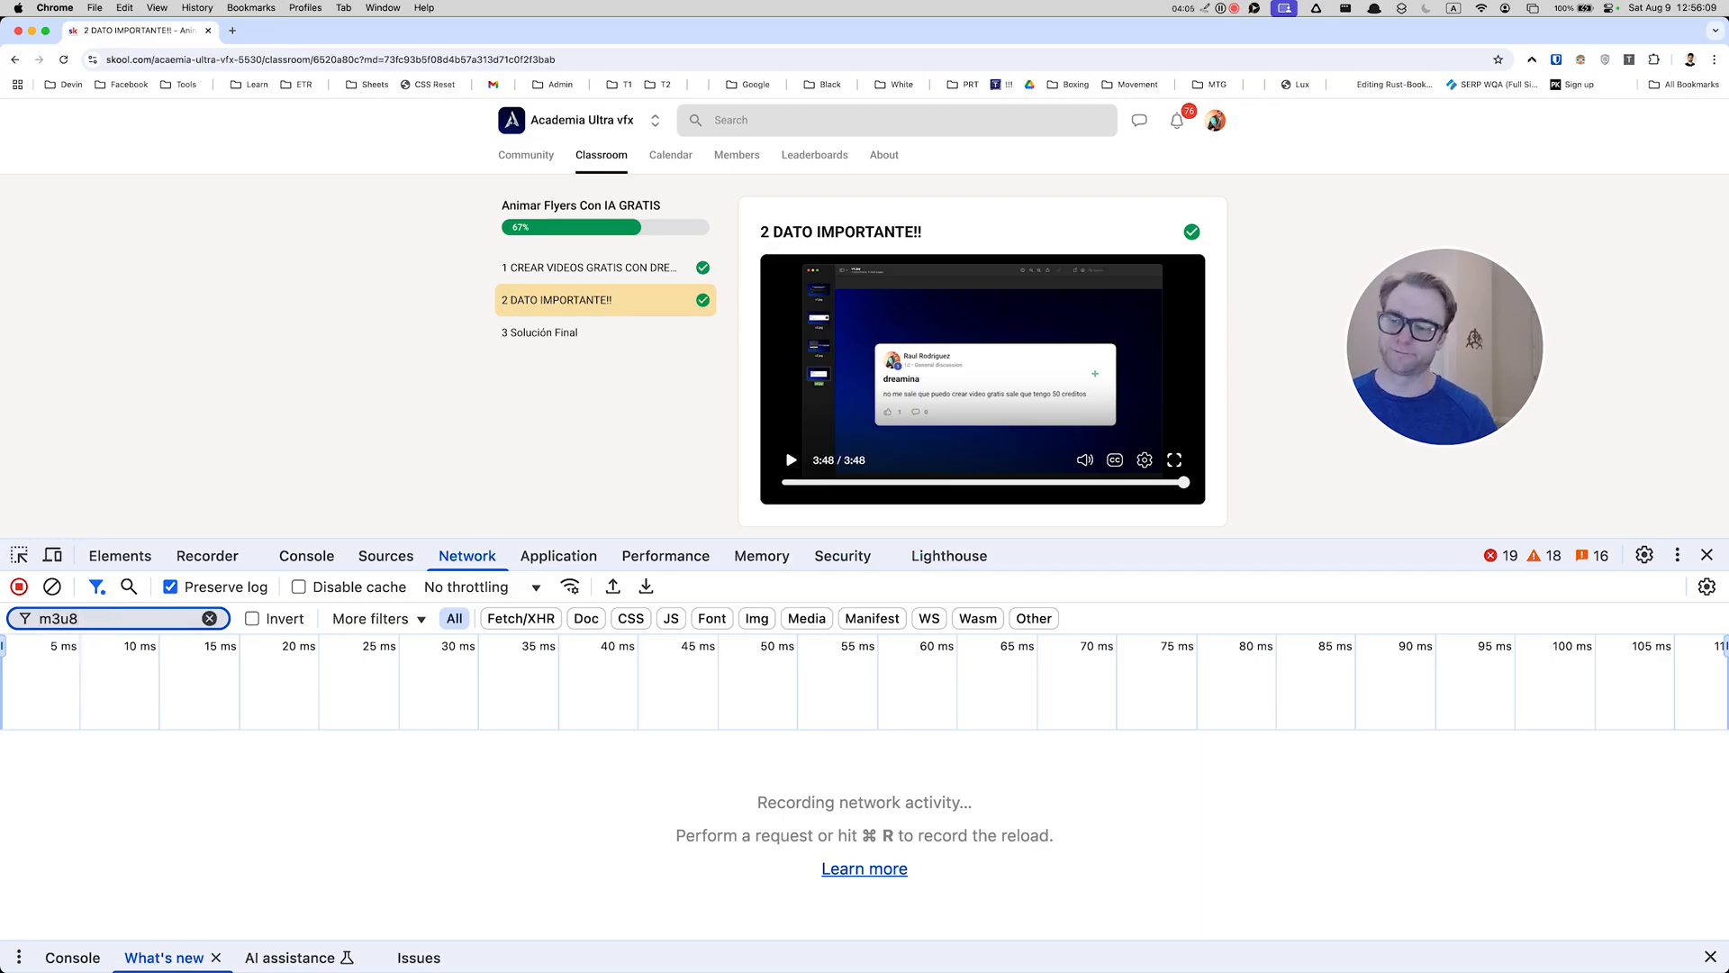
pyautogui.click(63, 58)
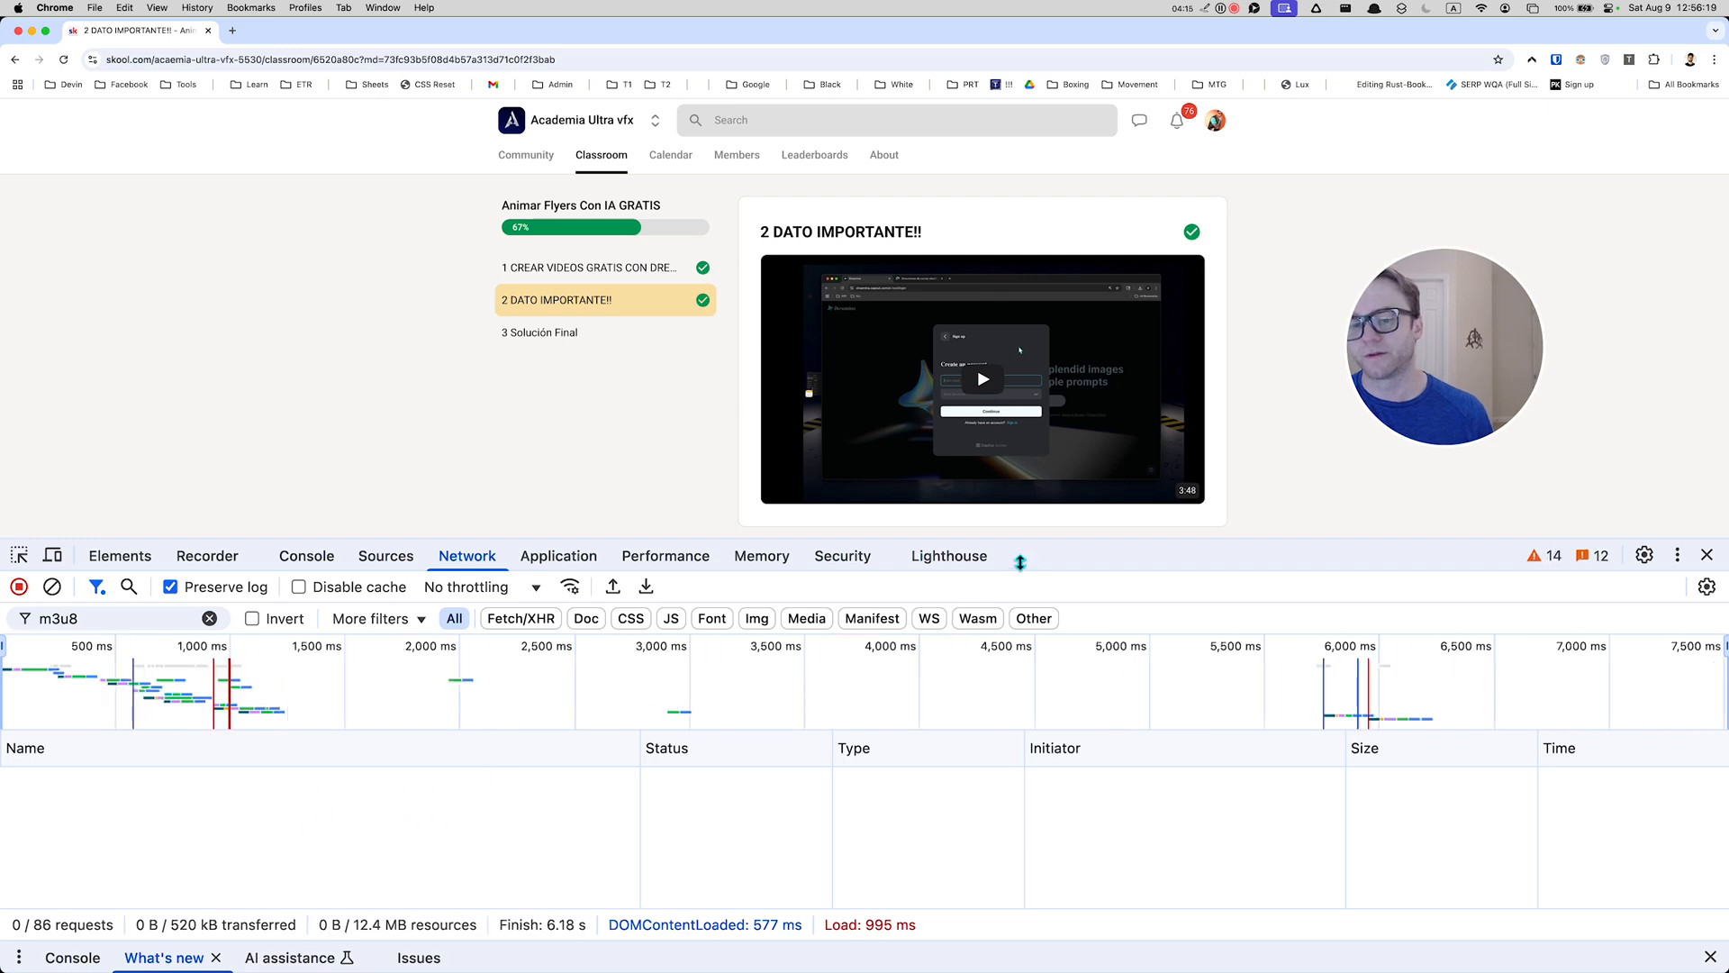
pyautogui.moveTo(1019, 563); pyautogui.dragTo(1022, 533)
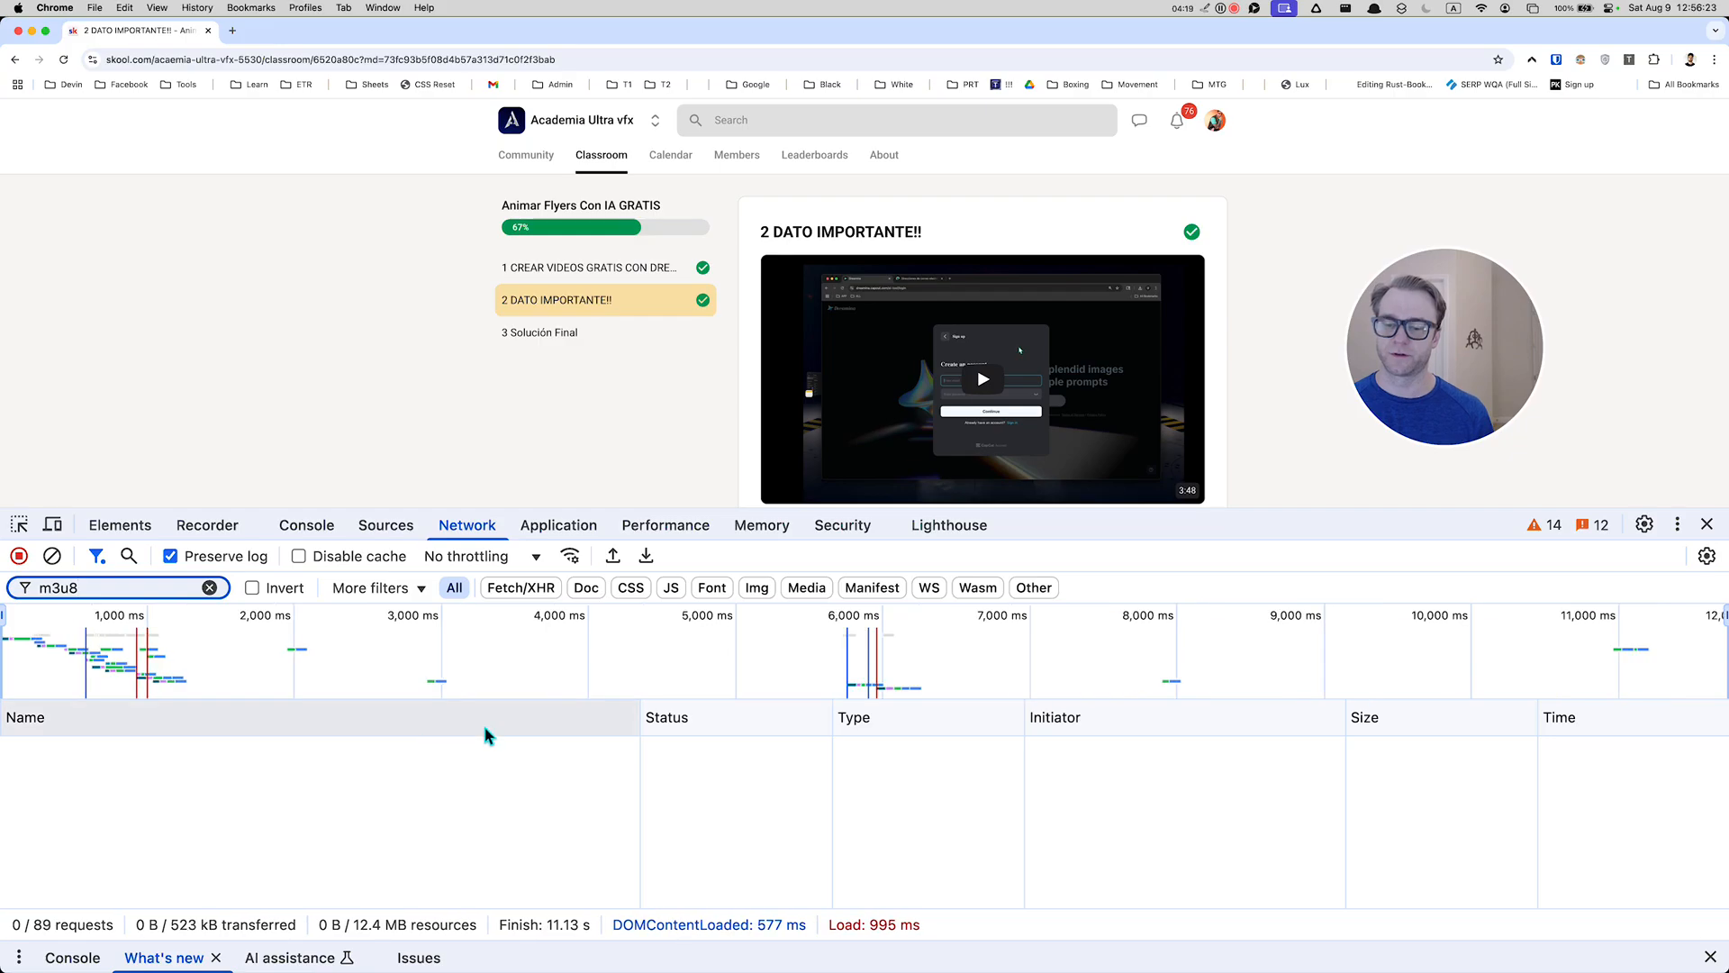
# - Switch to Visual Studio Code and highlight the previewed ffmpeg command and its REPLACE_ME placeholder
pyautogui.press('super+Tab')
pyautogui.press('super+Tab')
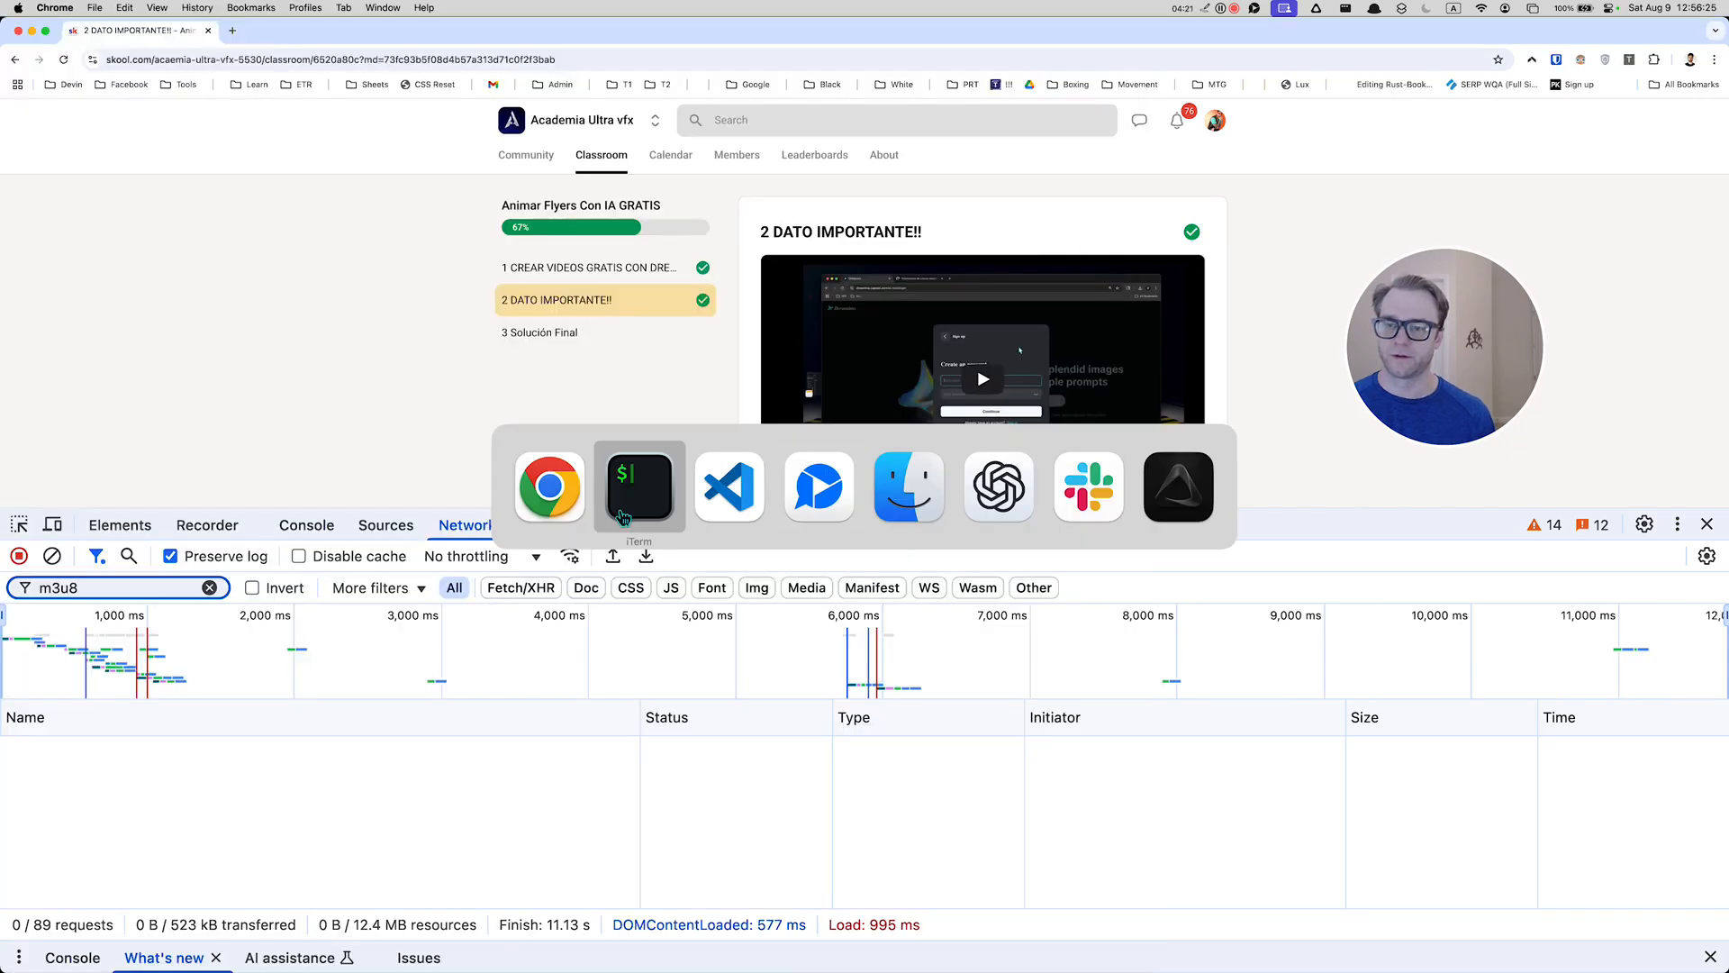
pyautogui.scroll(-3, 963, 479)
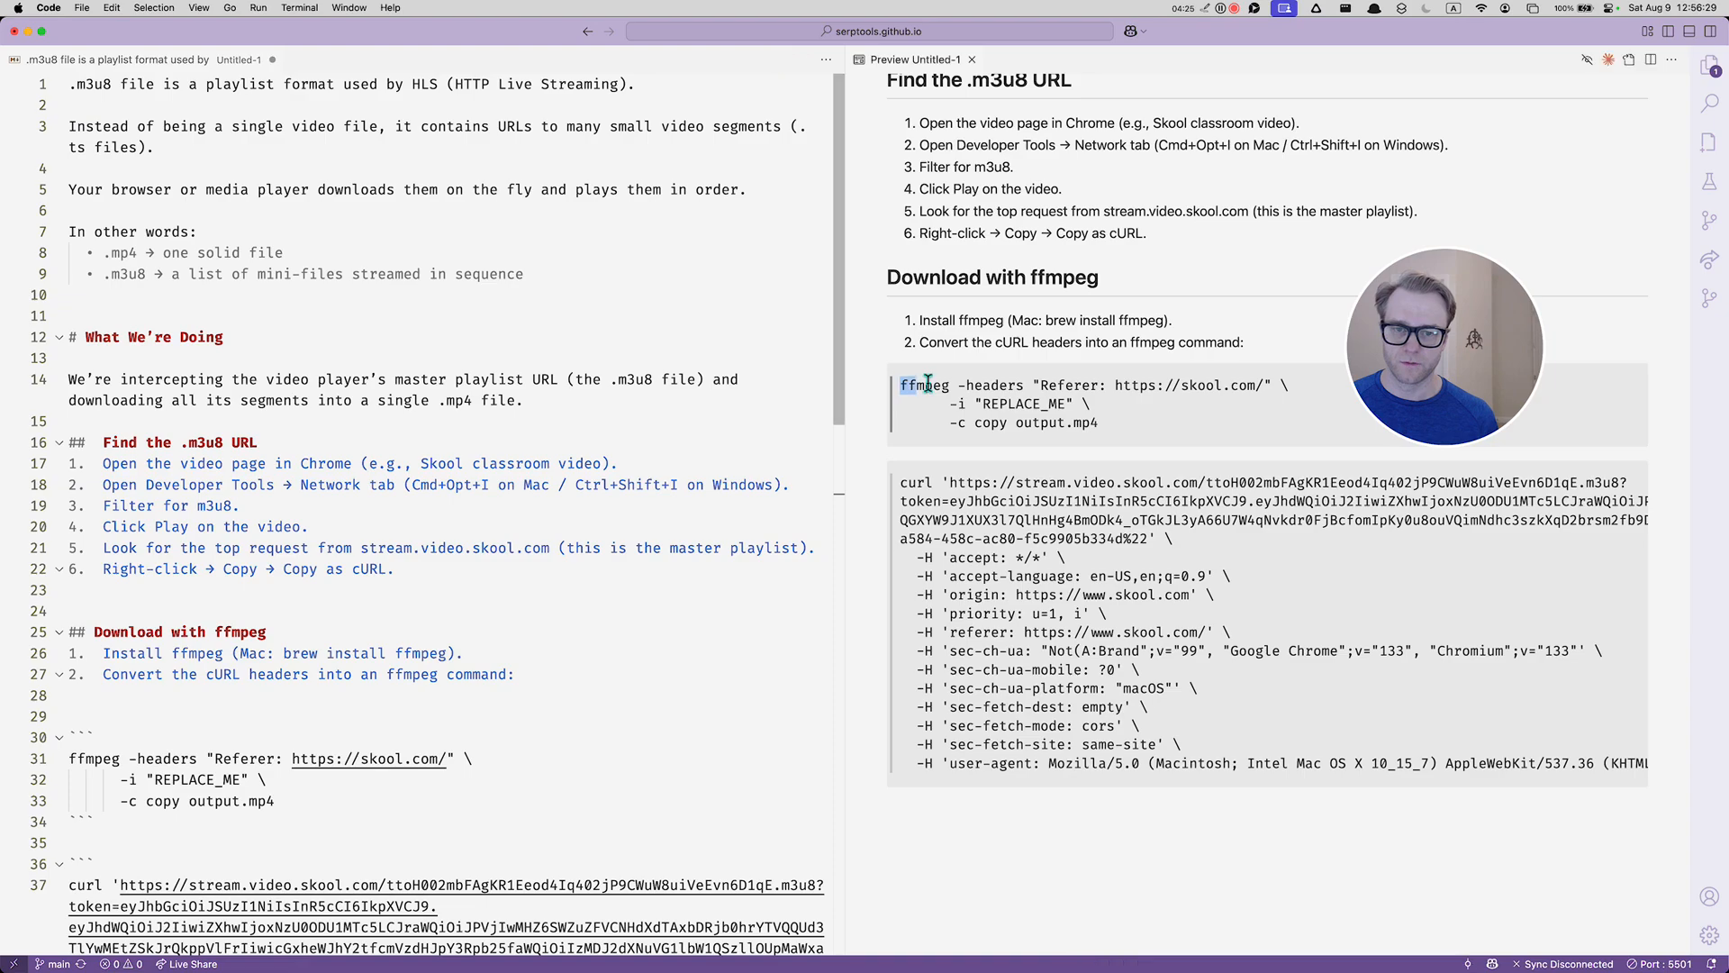
pyautogui.moveTo(902, 383); pyautogui.dragTo(1161, 433)
pyautogui.moveTo(1067, 406); pyautogui.dragTo(982, 406)
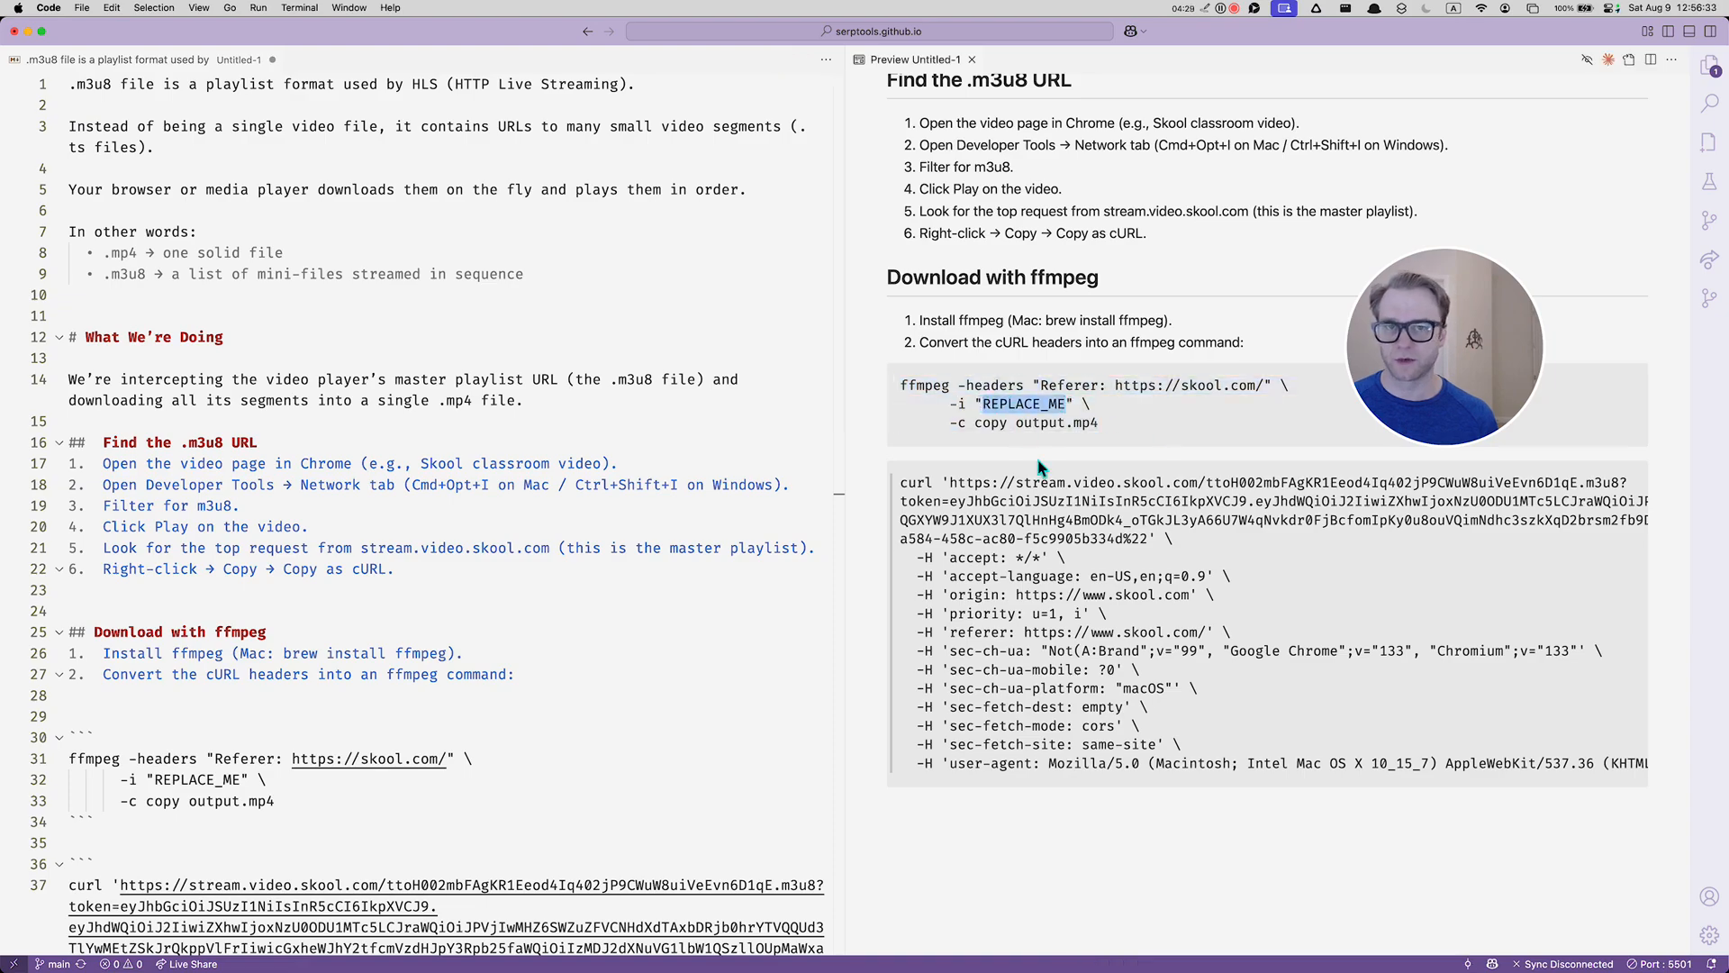
pyautogui.click(1073, 404)
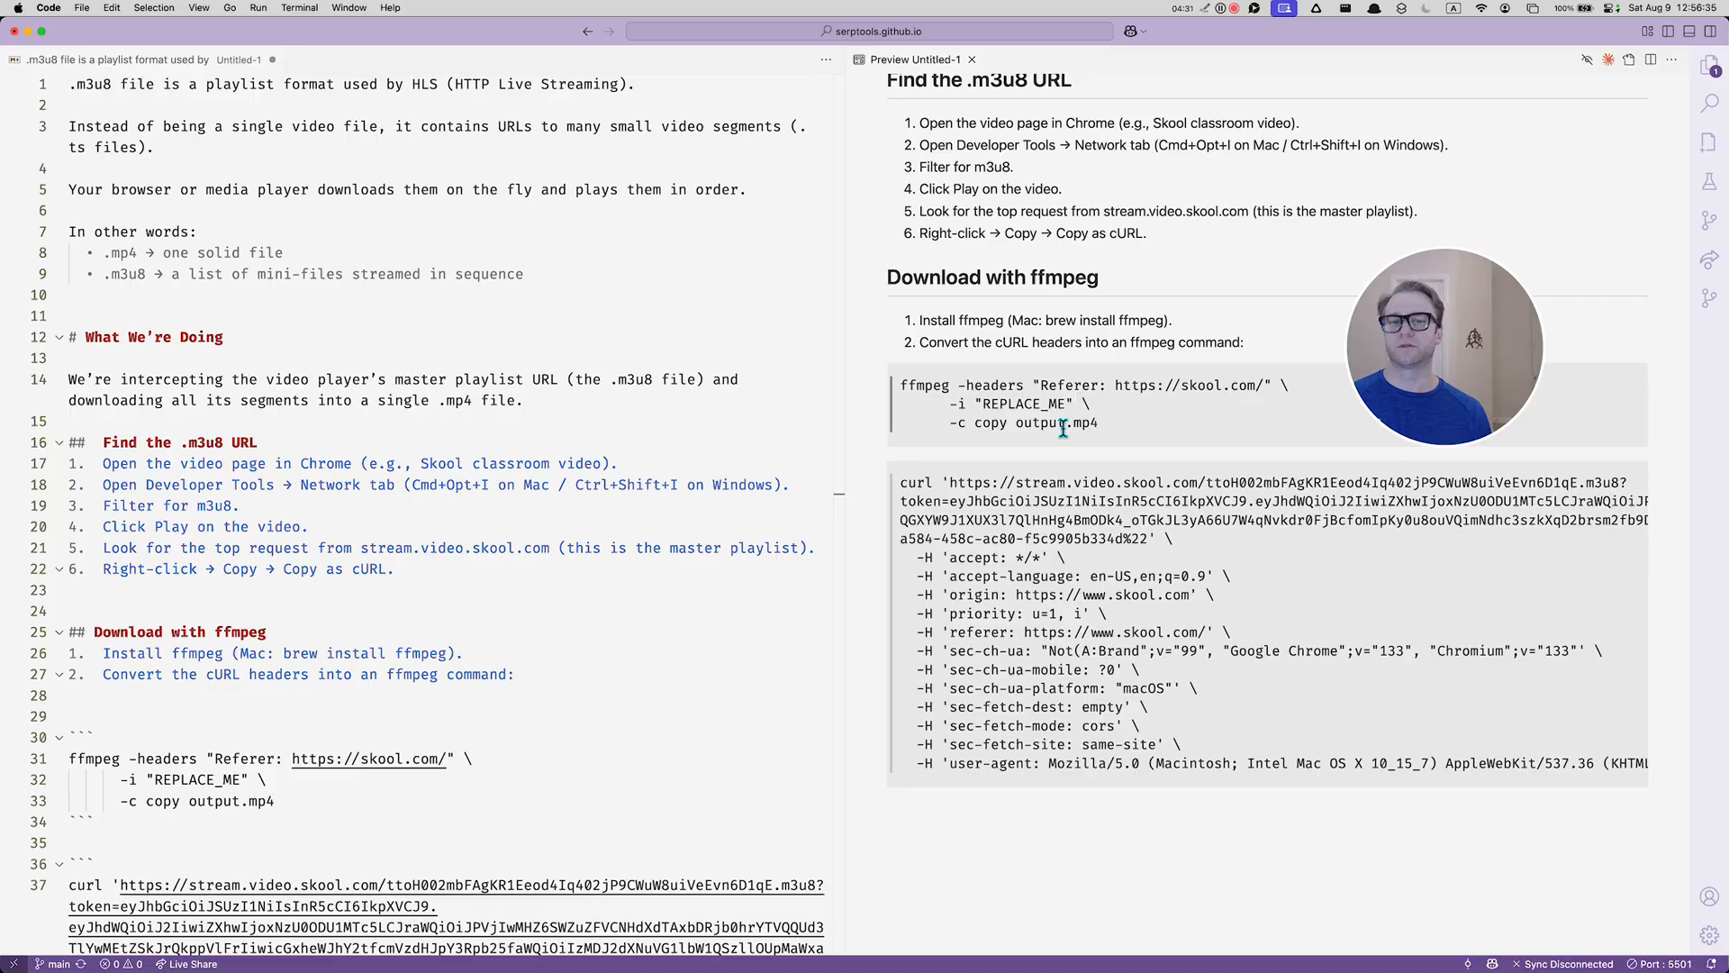
# - Glance back at the lesson page in Chrome, then examine and highlight the sample curl command in the Visual Studio Code preview
pyautogui.press('super+Tab')
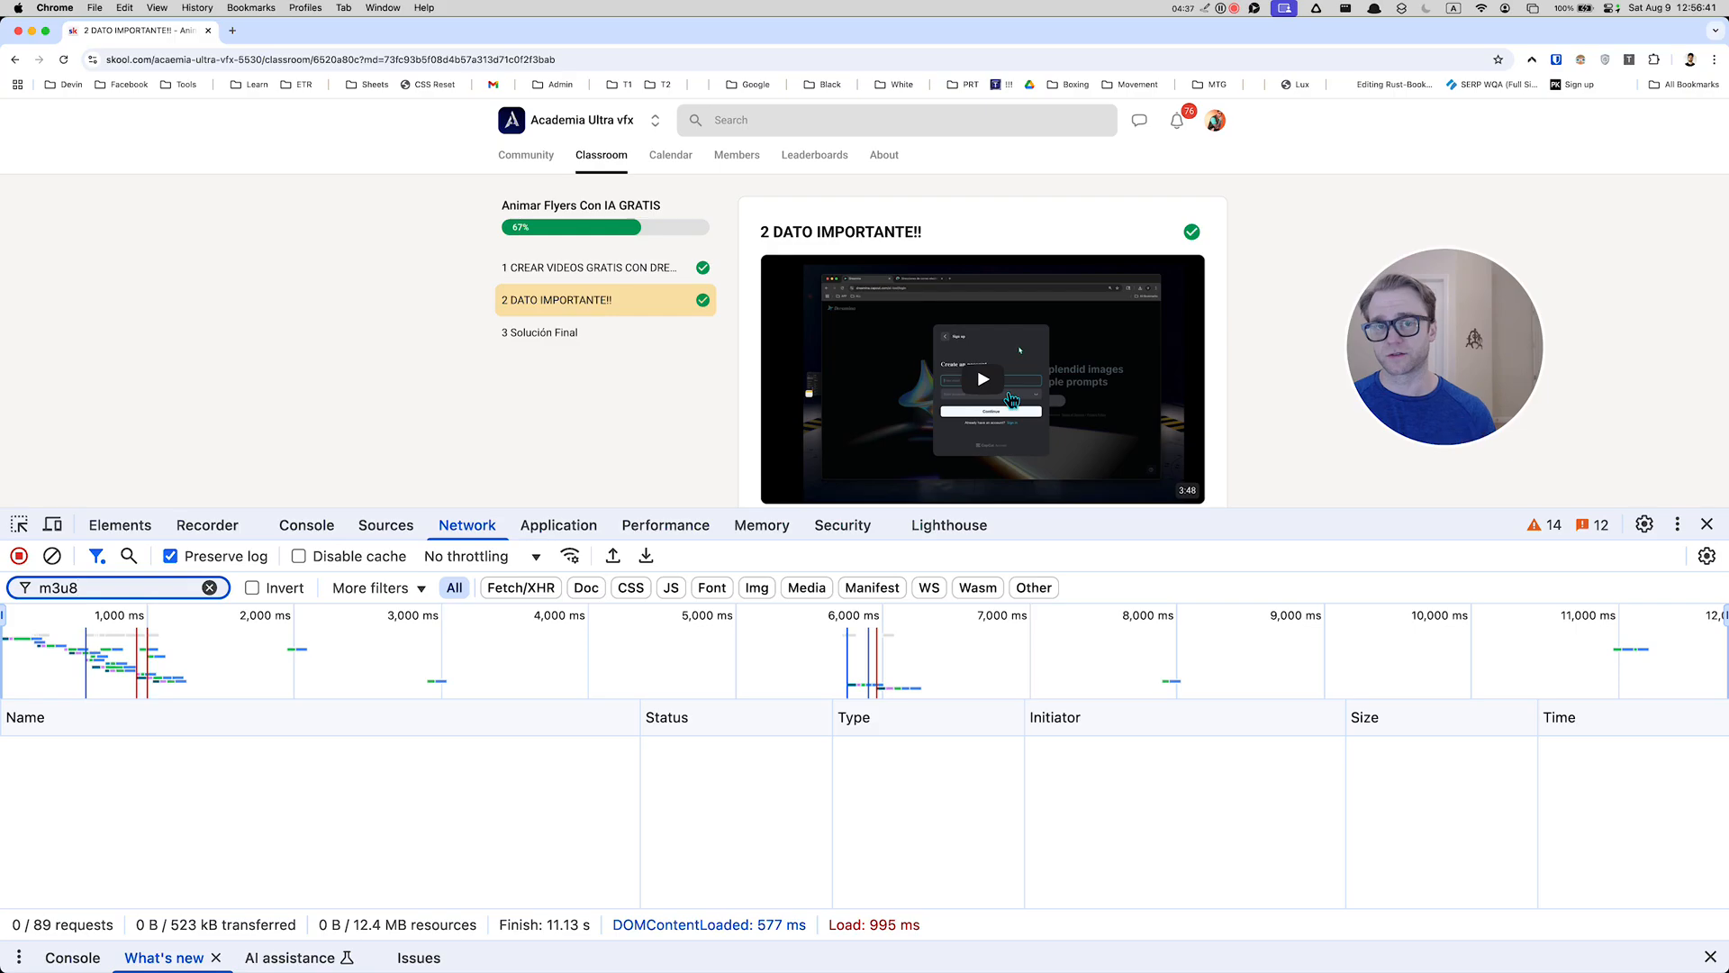
pyautogui.press('super+Tab')
pyautogui.scroll(-5, 1012, 400)
pyautogui.scroll(3, 1026, 392)
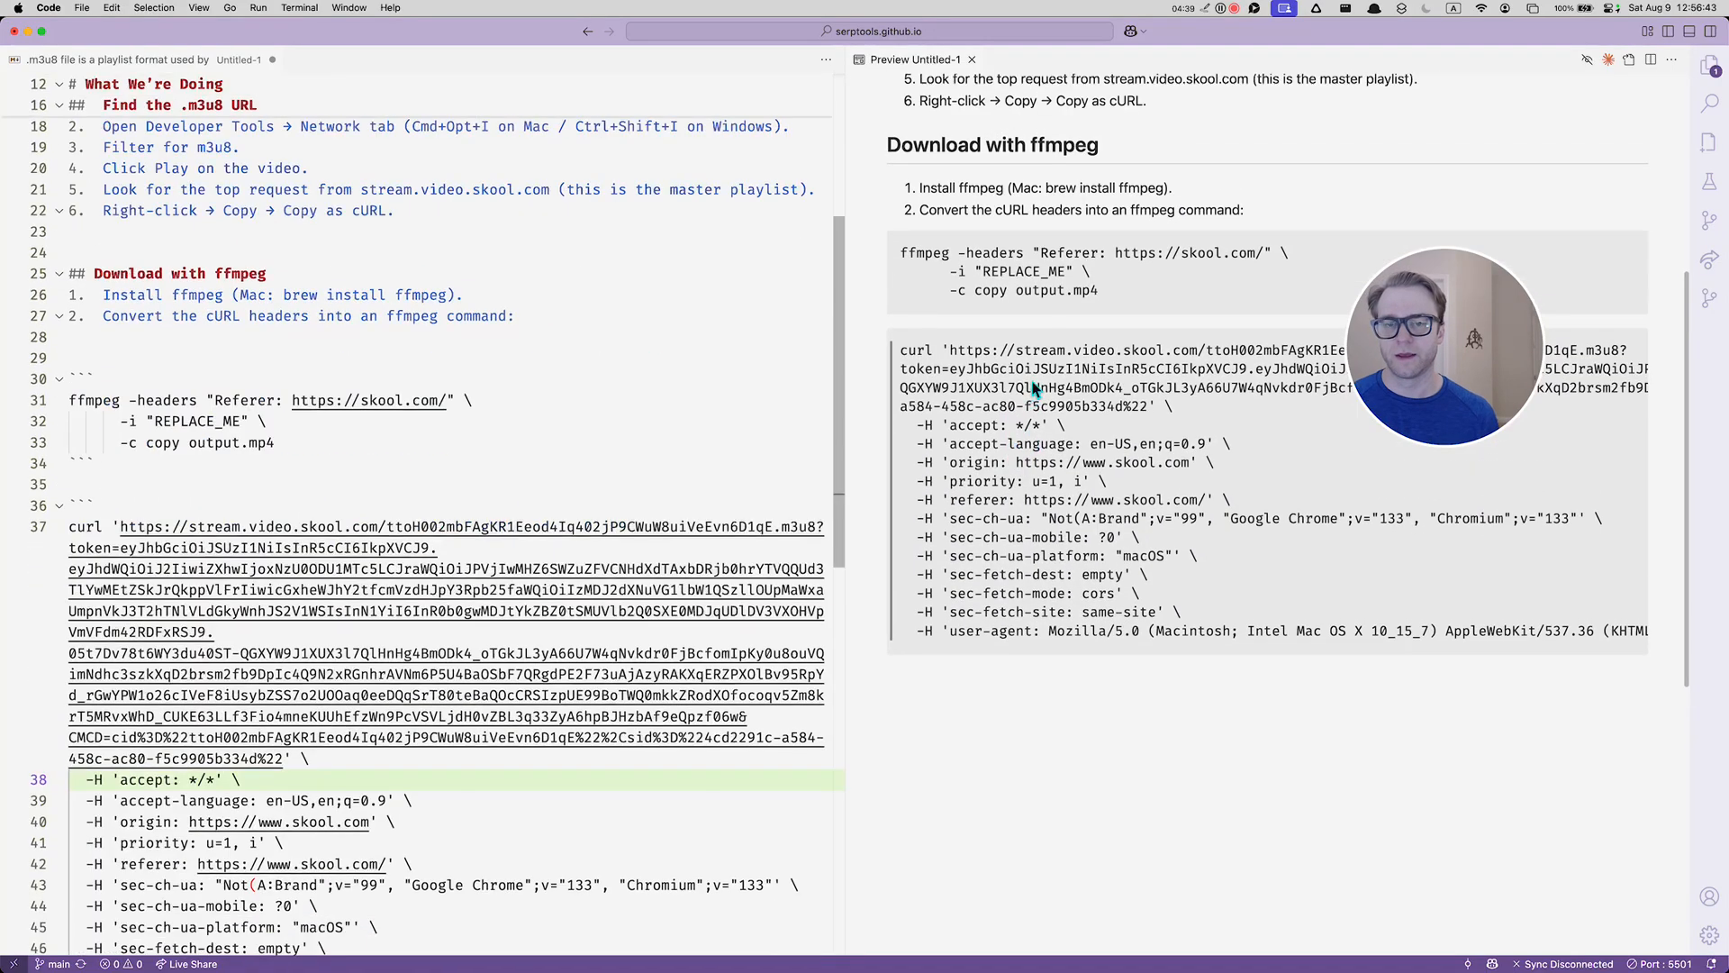
pyautogui.moveTo(1413, 355); pyautogui.dragTo(1463, 212)
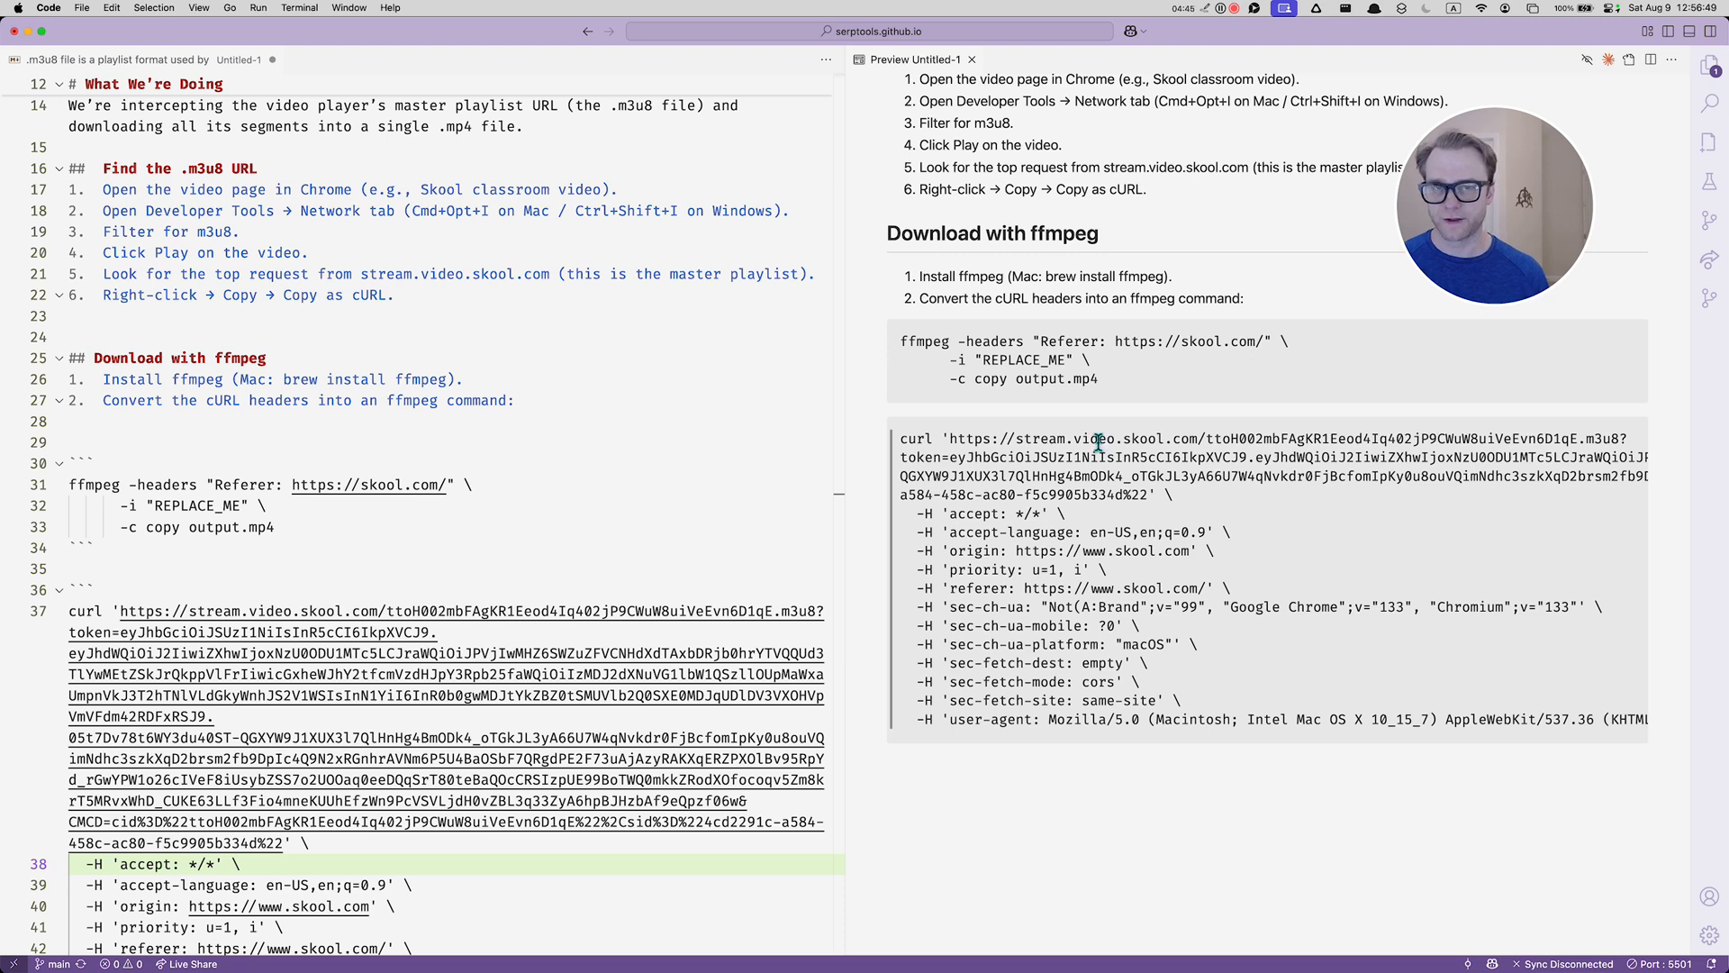
pyautogui.scroll(-2, 1101, 437)
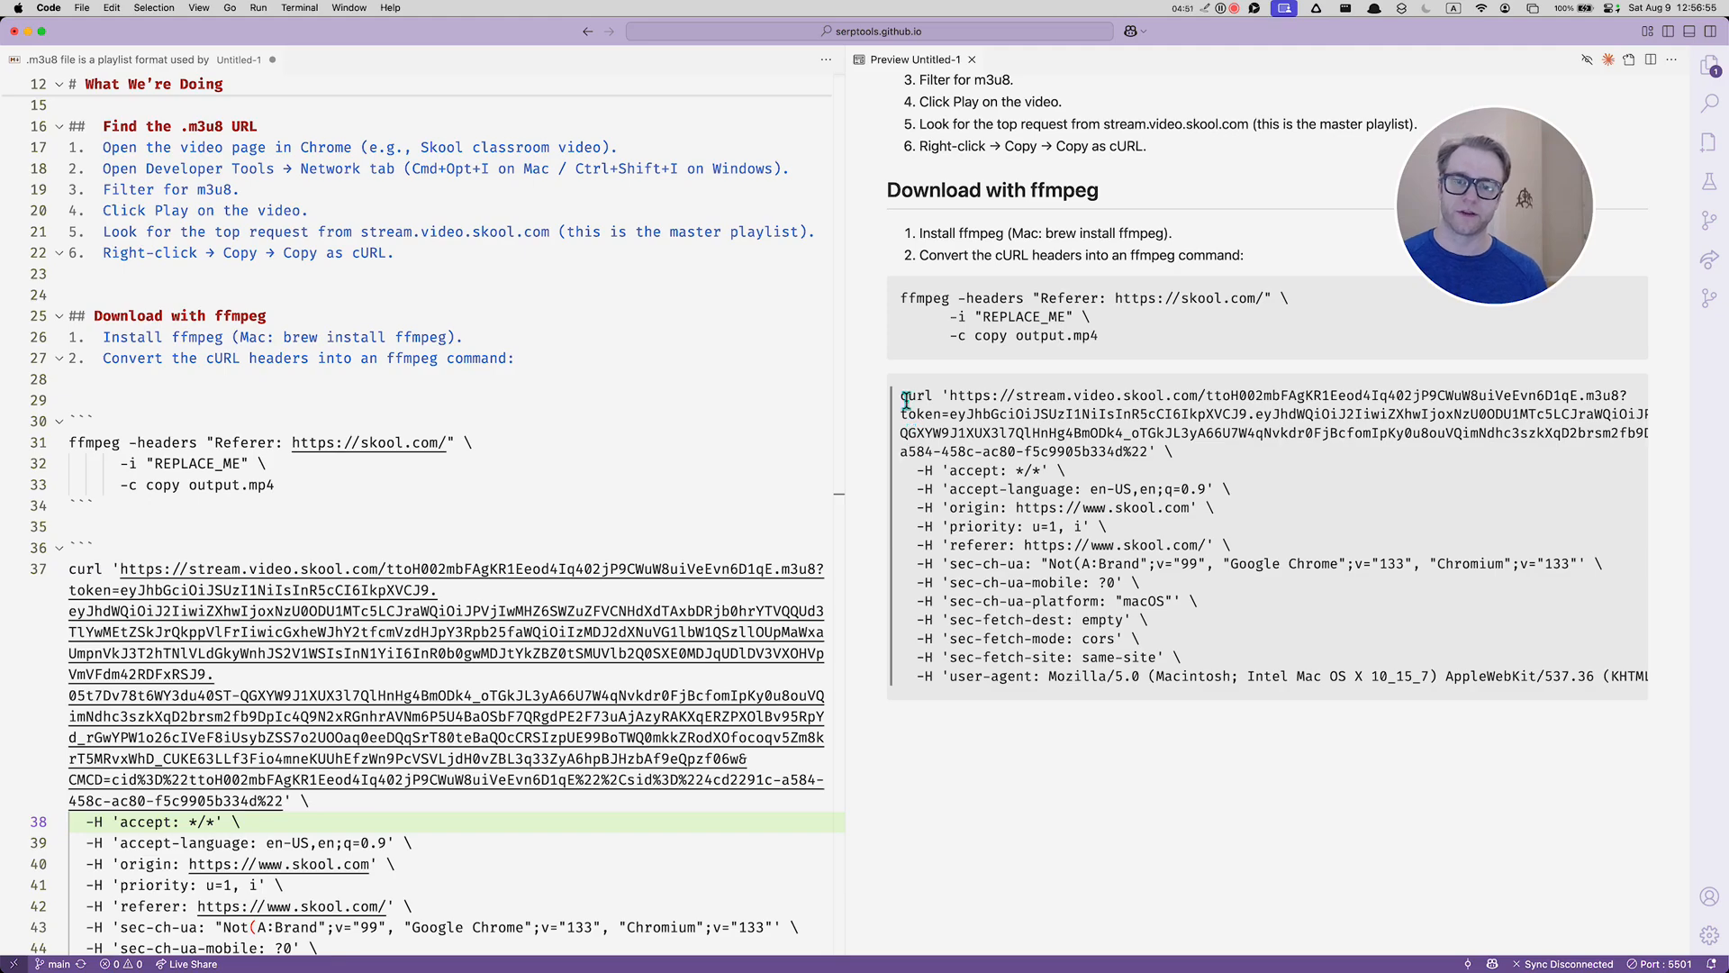
pyautogui.moveTo(902, 397); pyautogui.dragTo(1314, 709)
pyautogui.click(1314, 709)
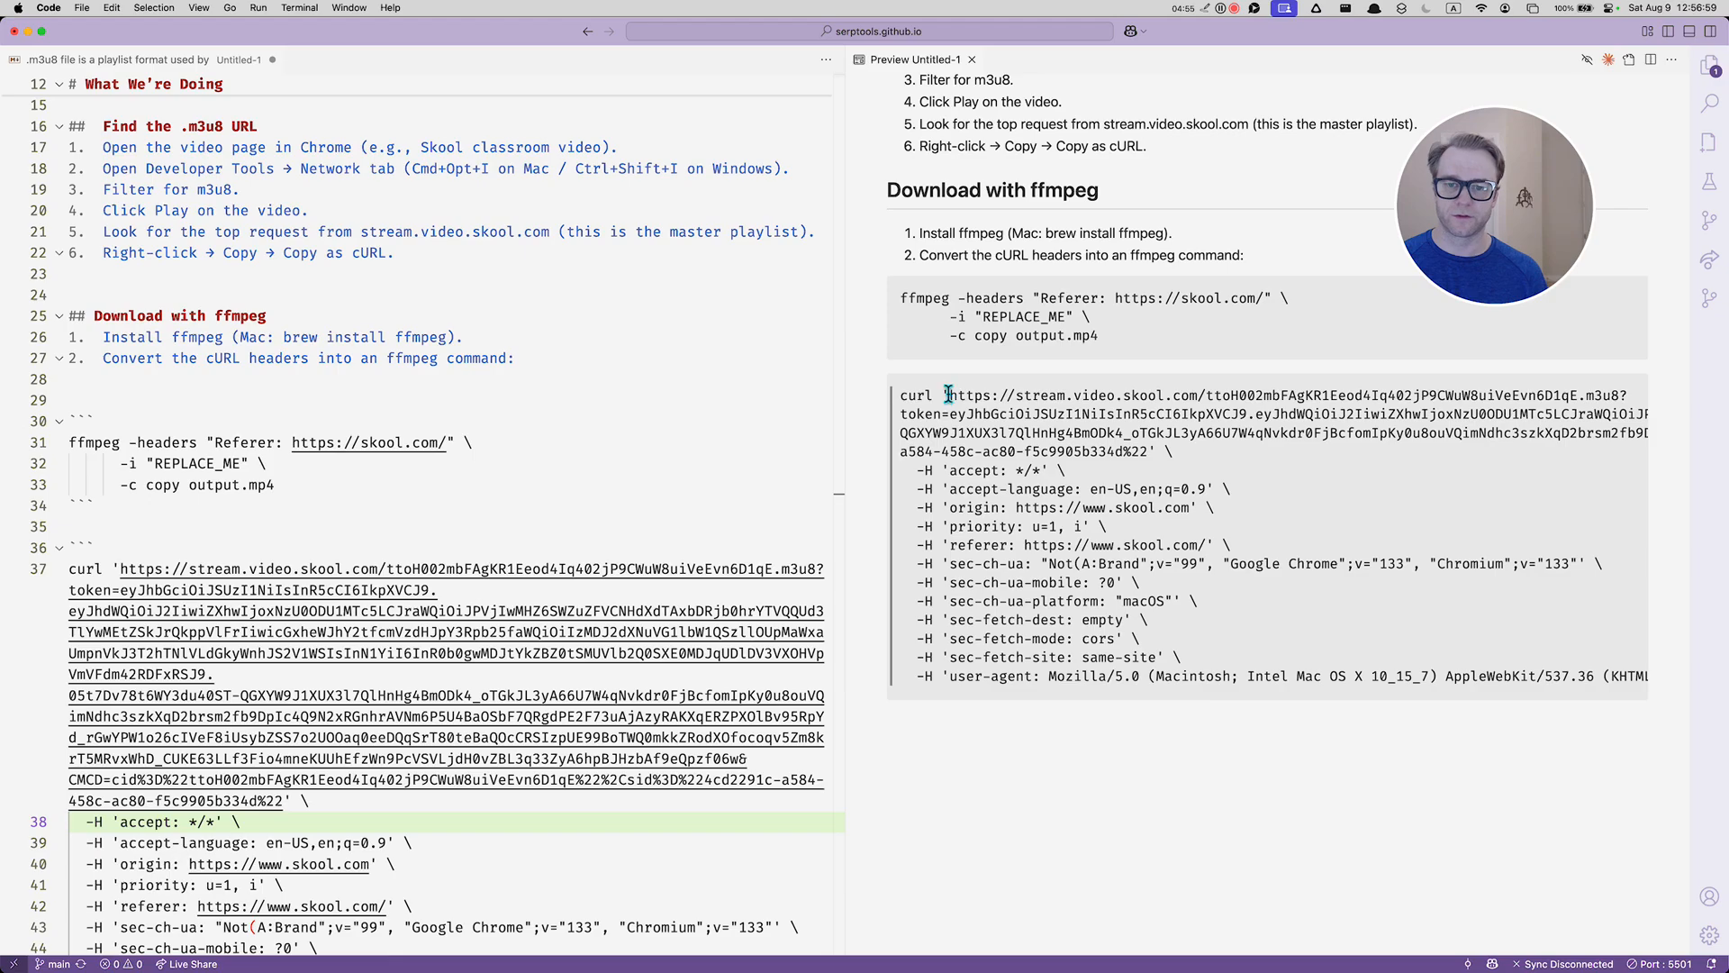
# - Replace REPLACE_ME in the ffmpeg command with the plain tokenised stream URL copied from the curl sample, and turn off word wrap
pyautogui.moveTo(956, 394); pyautogui.dragTo(1148, 452)
pyautogui.press('super+c')
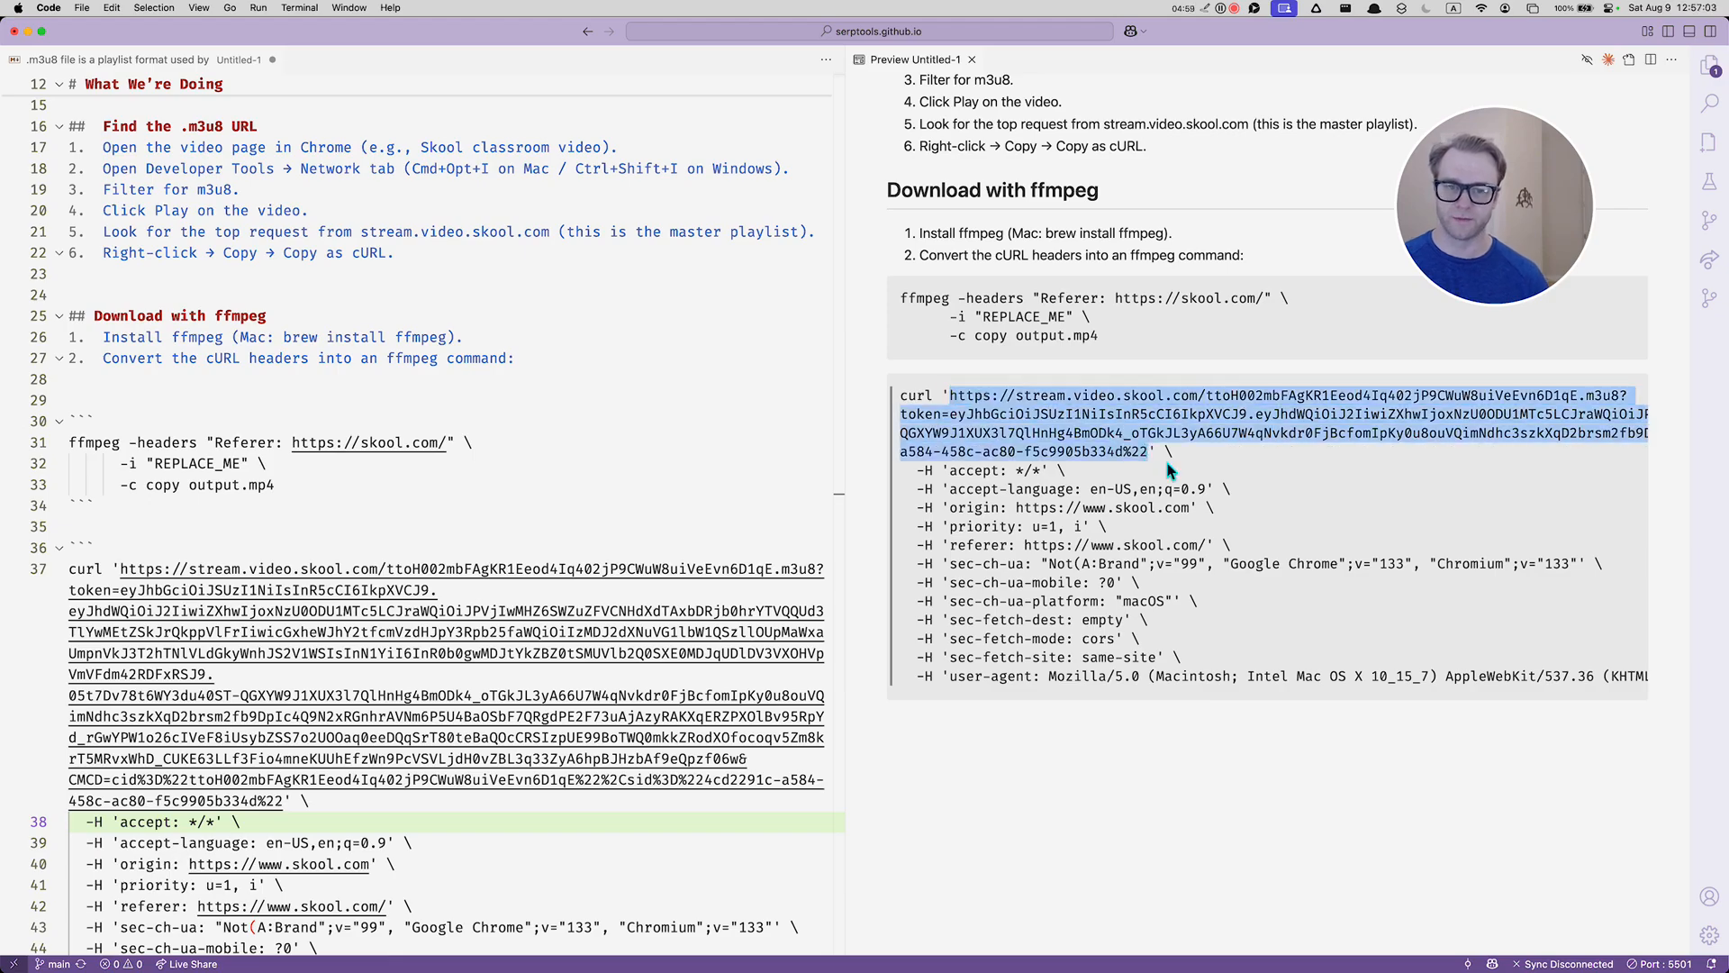
pyautogui.doubleClick(179, 465)
pyautogui.press('super+v')
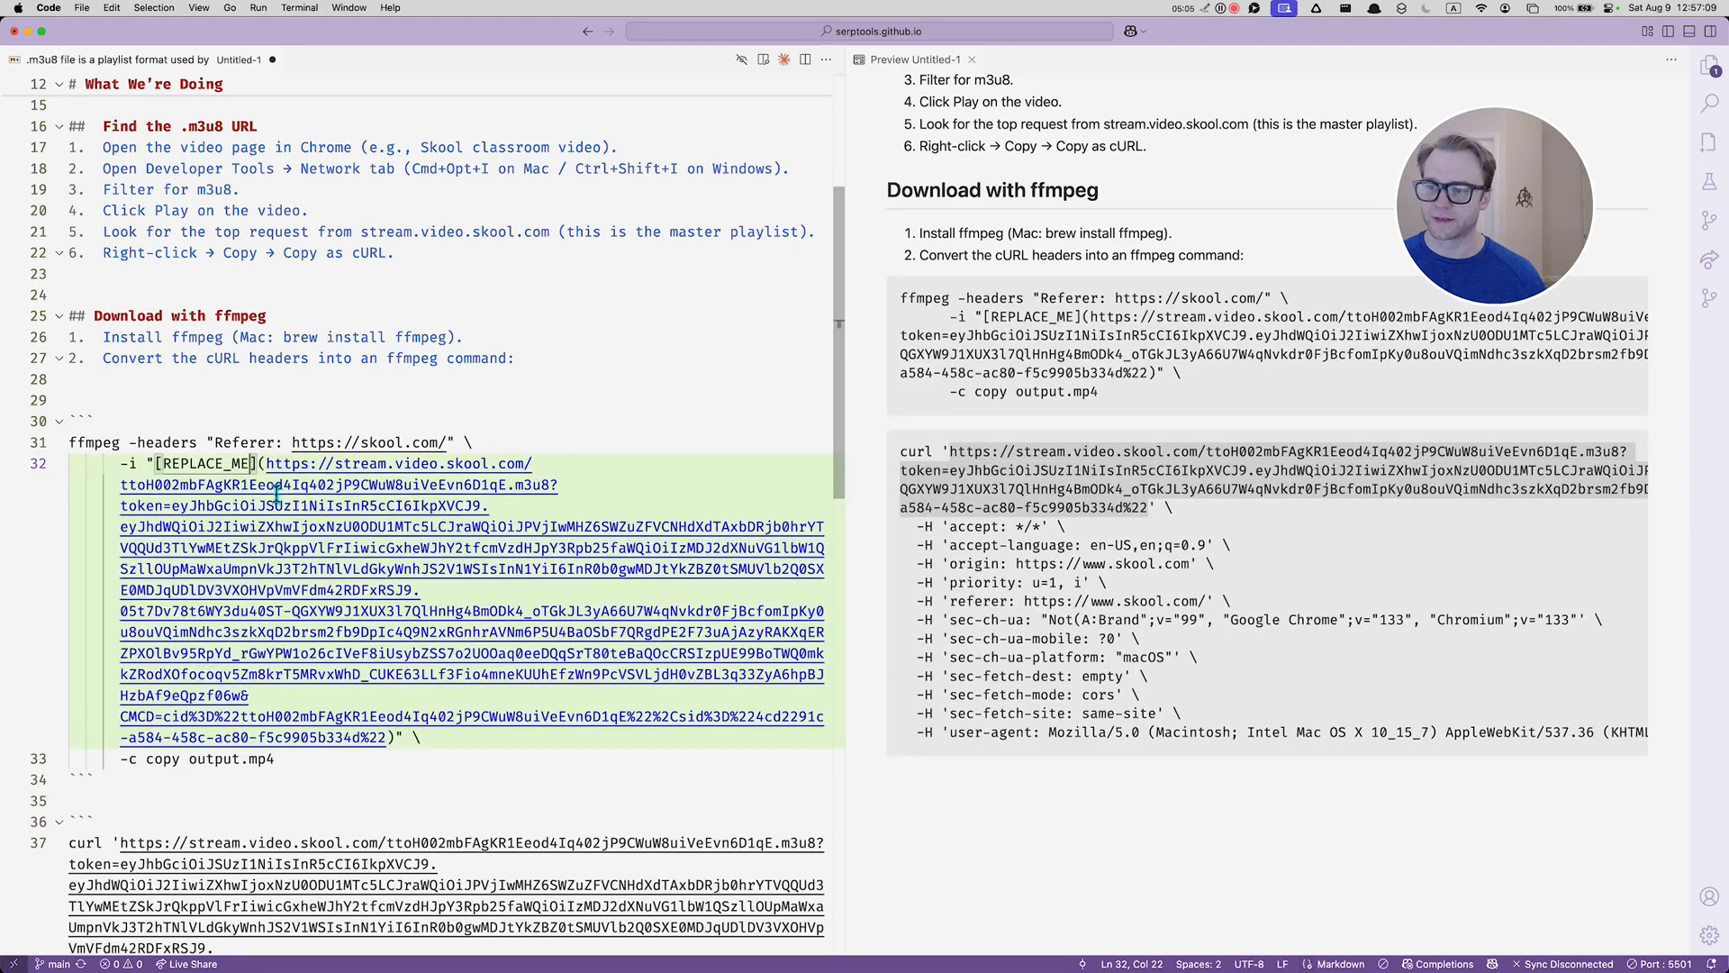
pyautogui.press('super+z')
pyautogui.press('BackSpace')
pyautogui.press('super+v')
pyautogui.hotkey('alt', 'z')
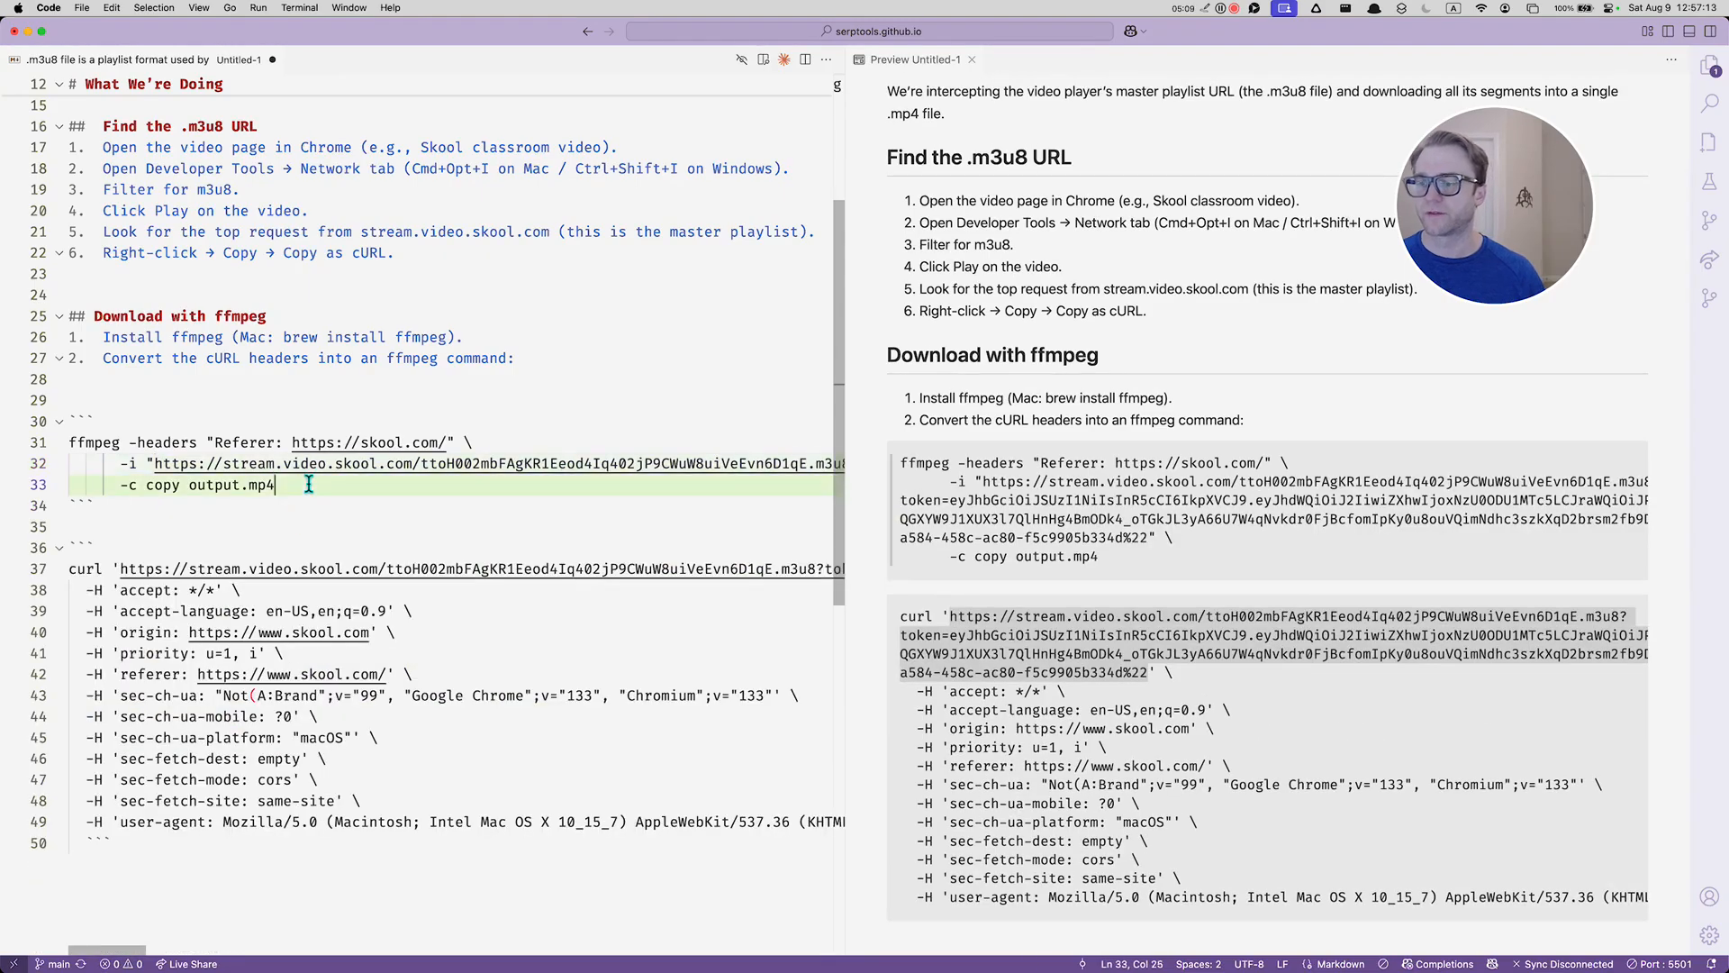
# - Copy the filled-in ffmpeg command with its tokenised URL into the iTerm2 prompt and discard it without running it
pyautogui.moveTo(336, 490); pyautogui.dragTo(16, 447)
pyautogui.press('super+Tab')
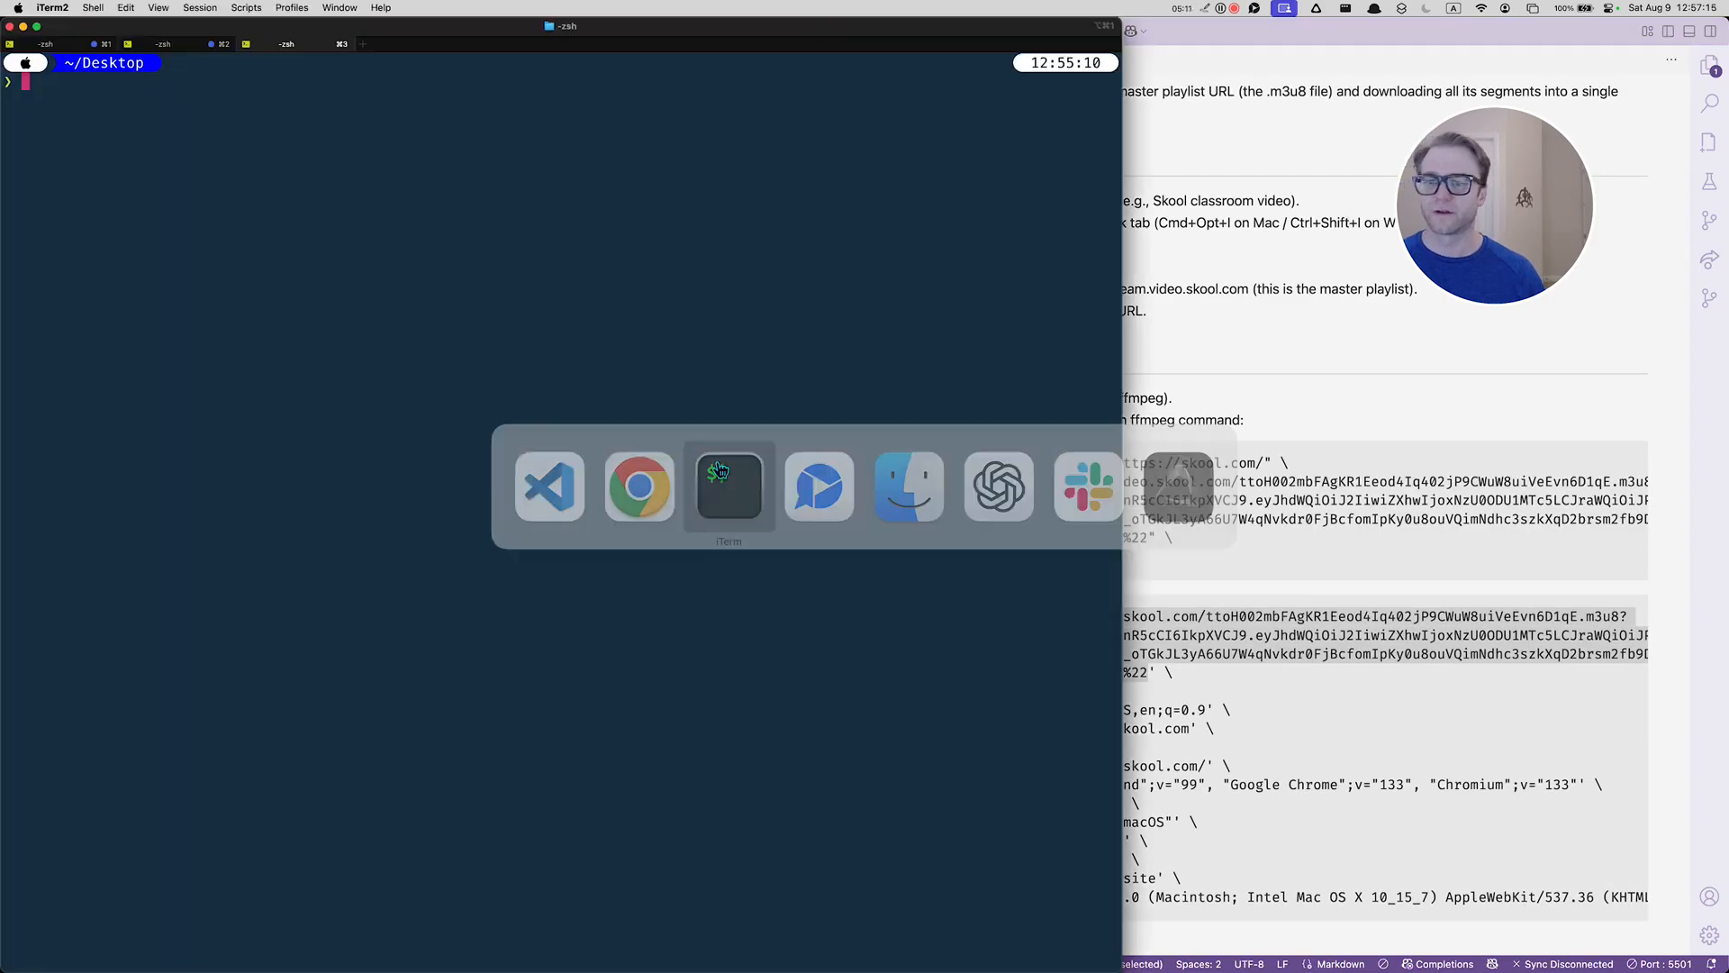
pyautogui.press('super+v')
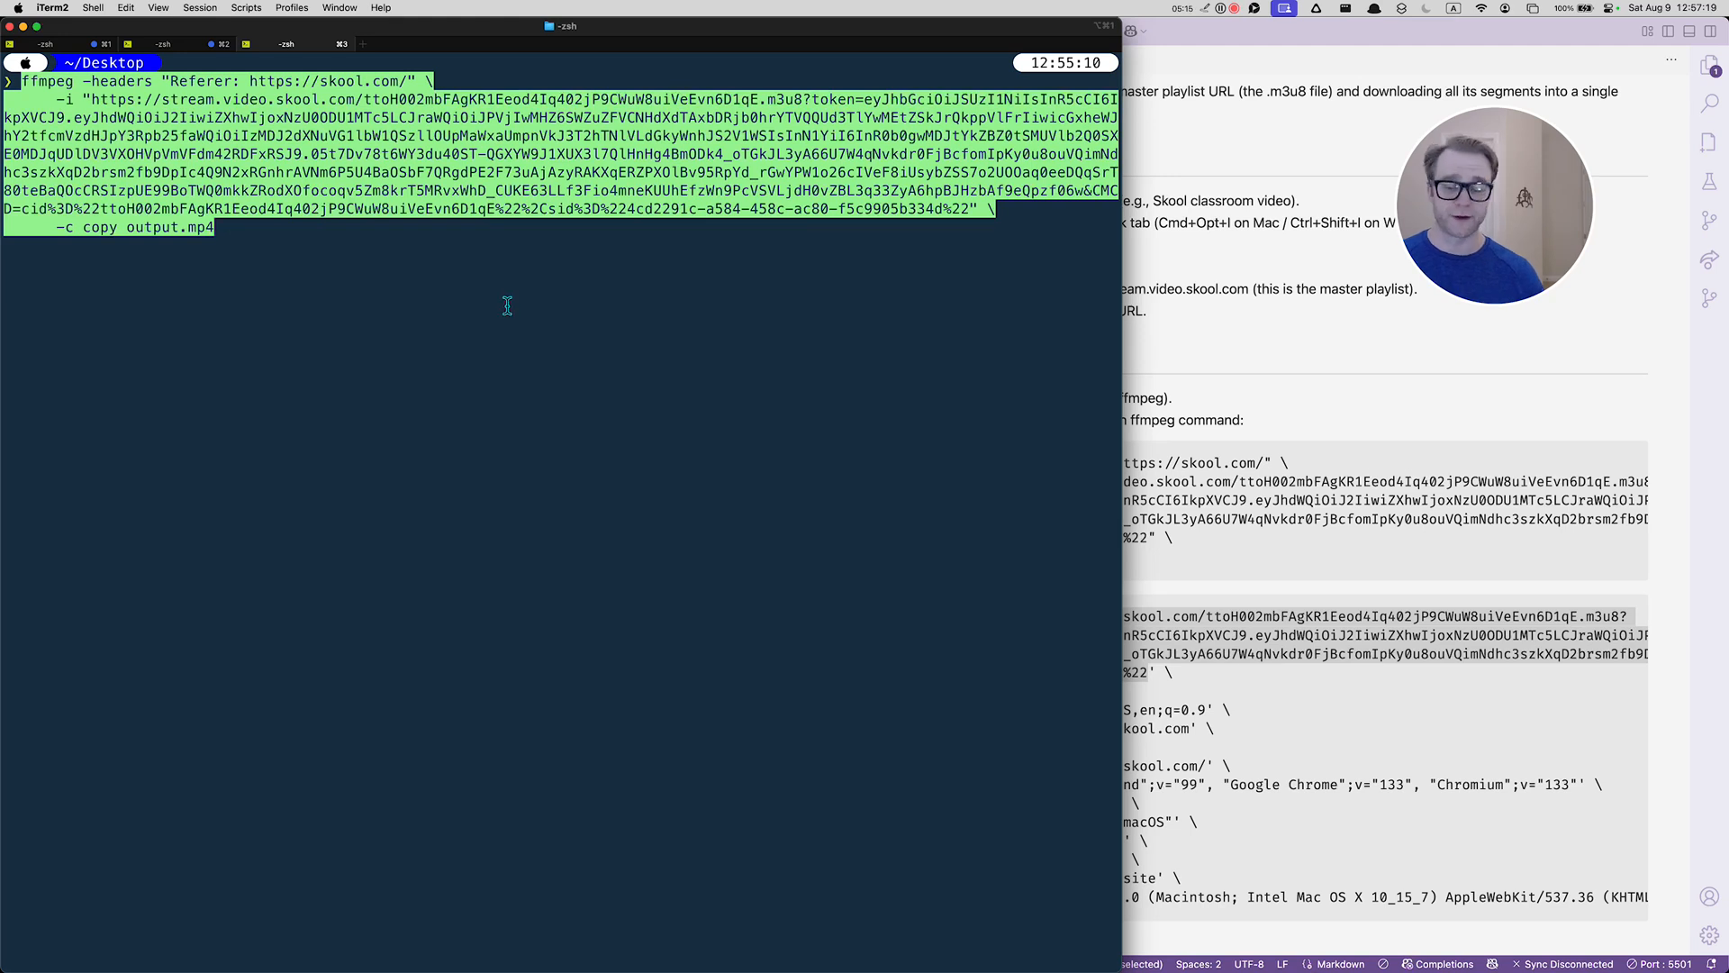
pyautogui.hotkey('ctrl', 'u')
pyautogui.hotkey('ctrl', 'u')
pyautogui.hotkey('ctrl', 'u')
# - Switch to the lesson page in Chrome, close the developer tools and fit the browser to the right half of the screen
pyautogui.press('super+Tab')
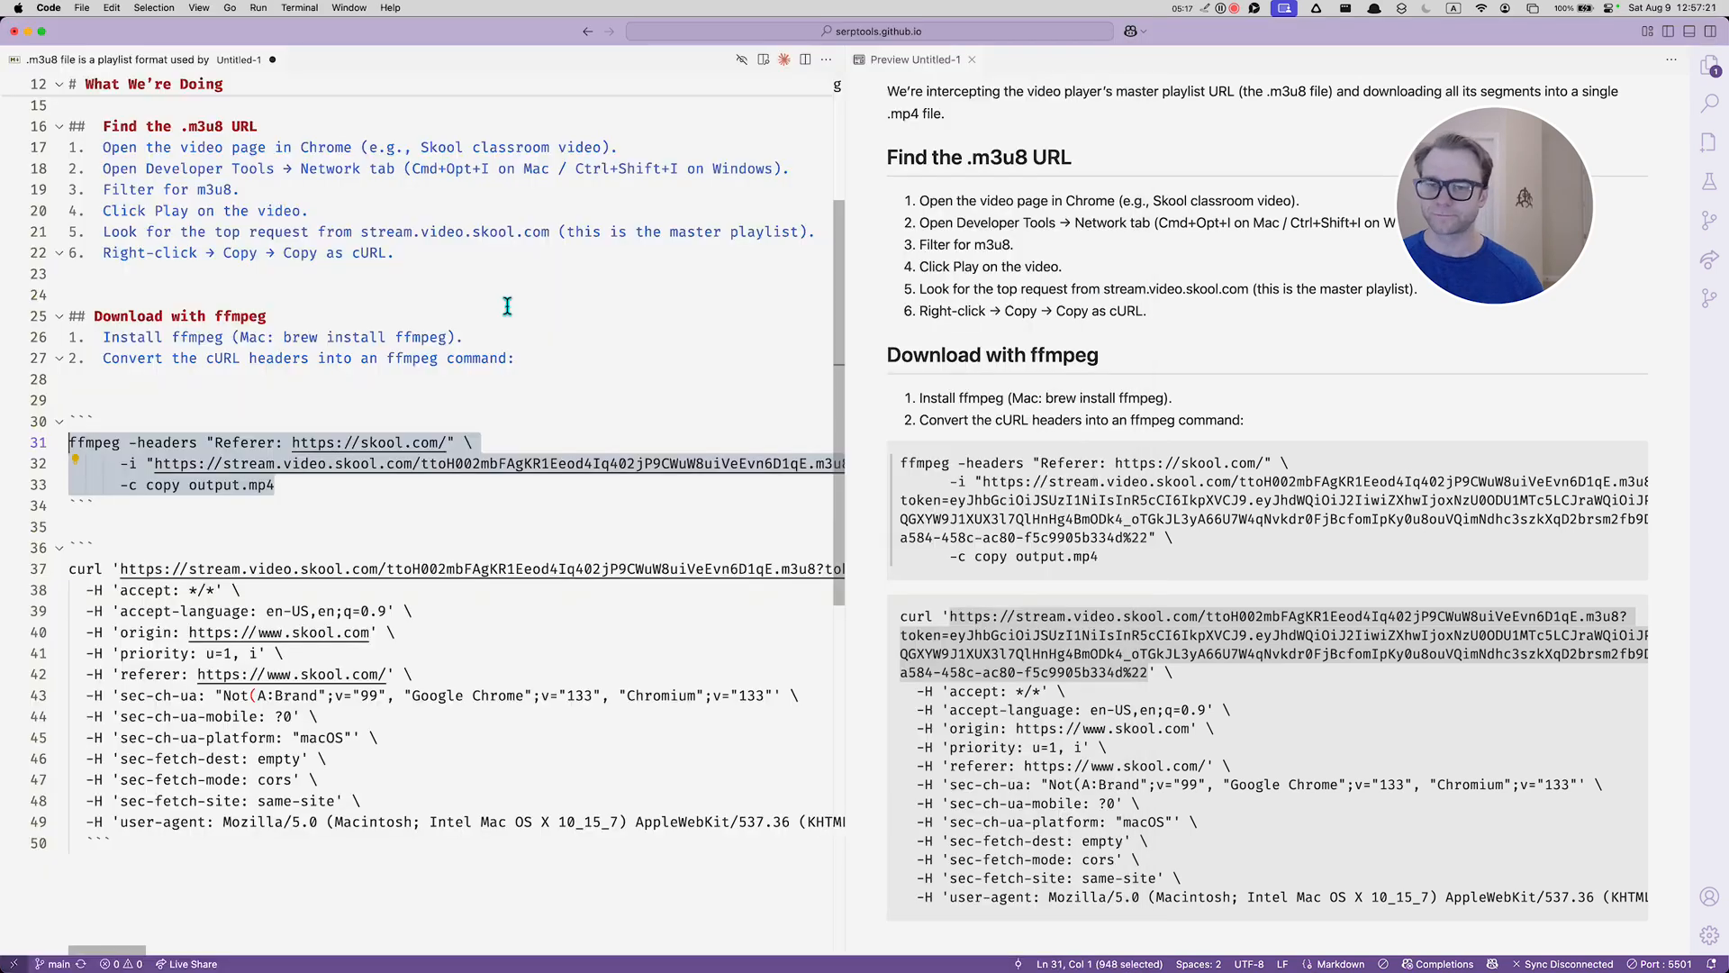
pyautogui.press('super+Tab')
pyautogui.press('super+Tab')
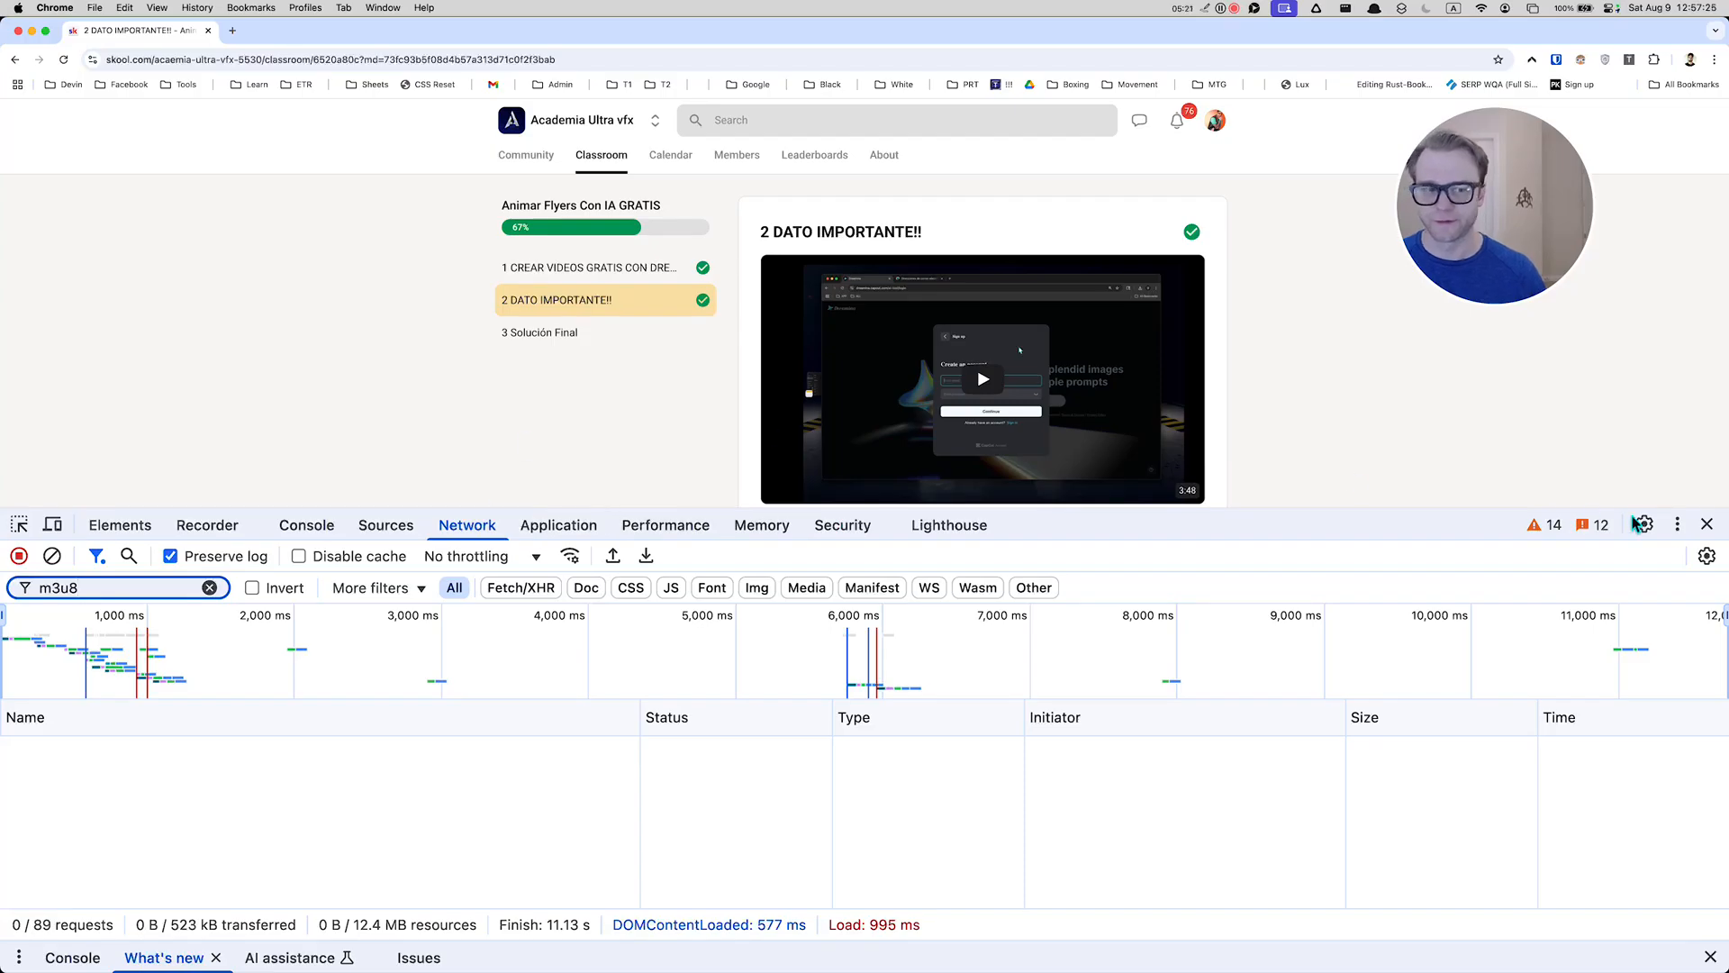
pyautogui.click(1706, 523)
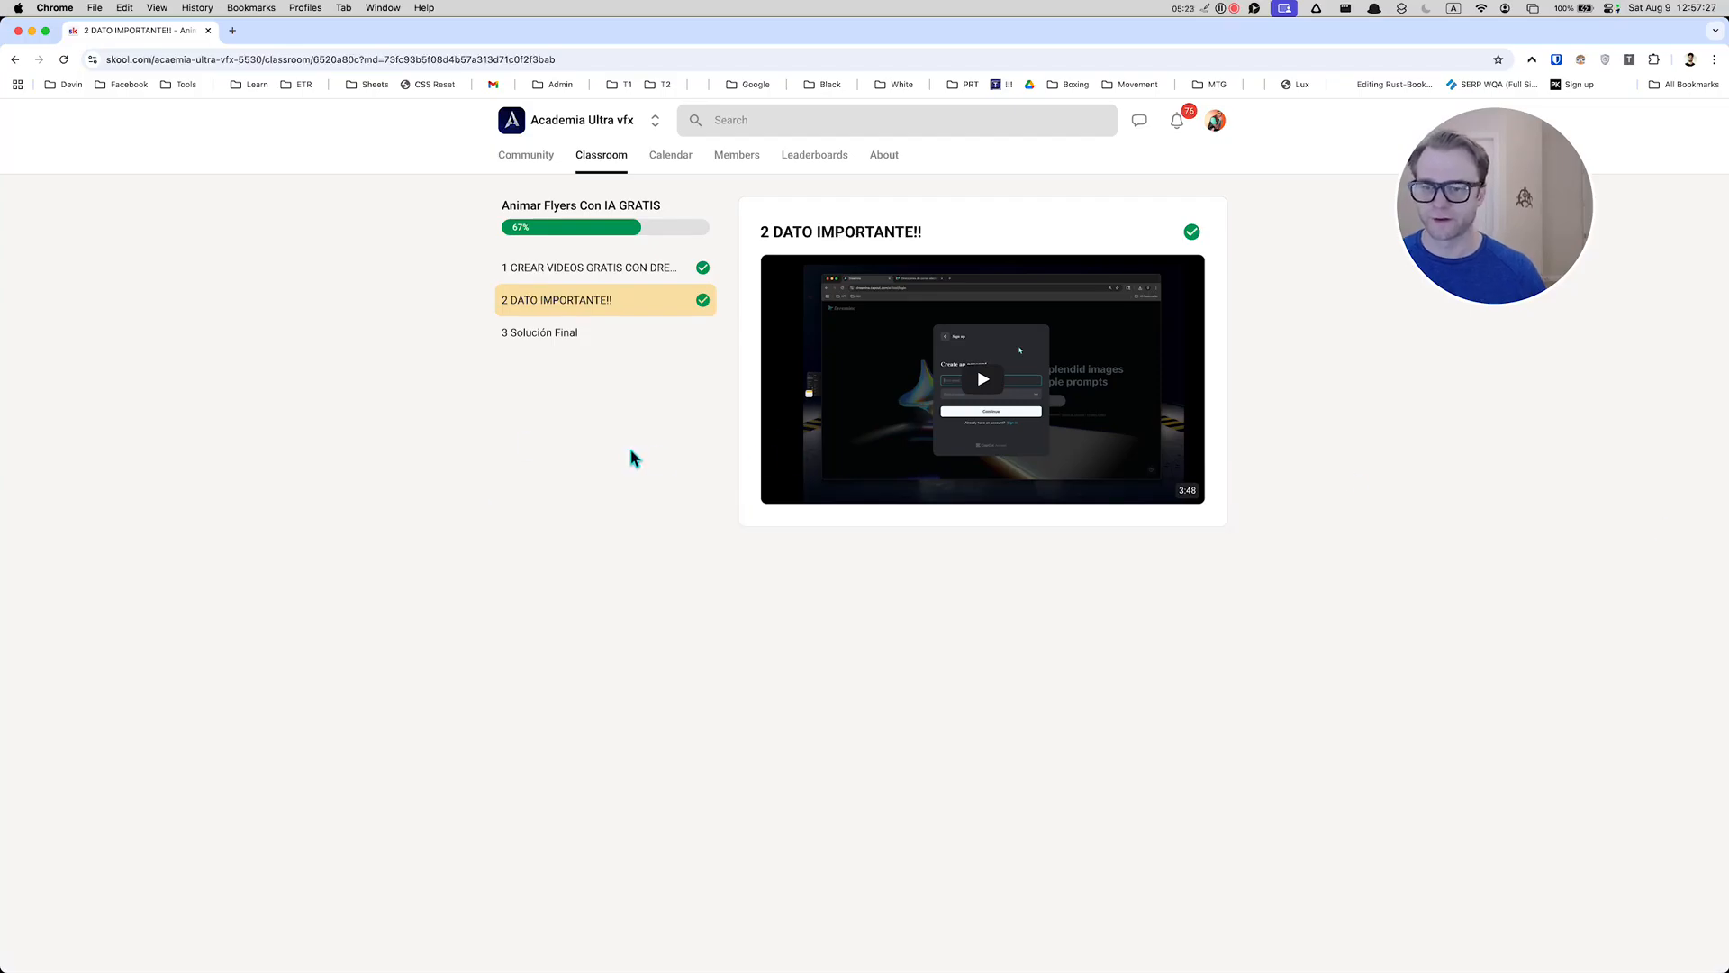
pyautogui.hotkey('ctrl', 'alt', 'Right')
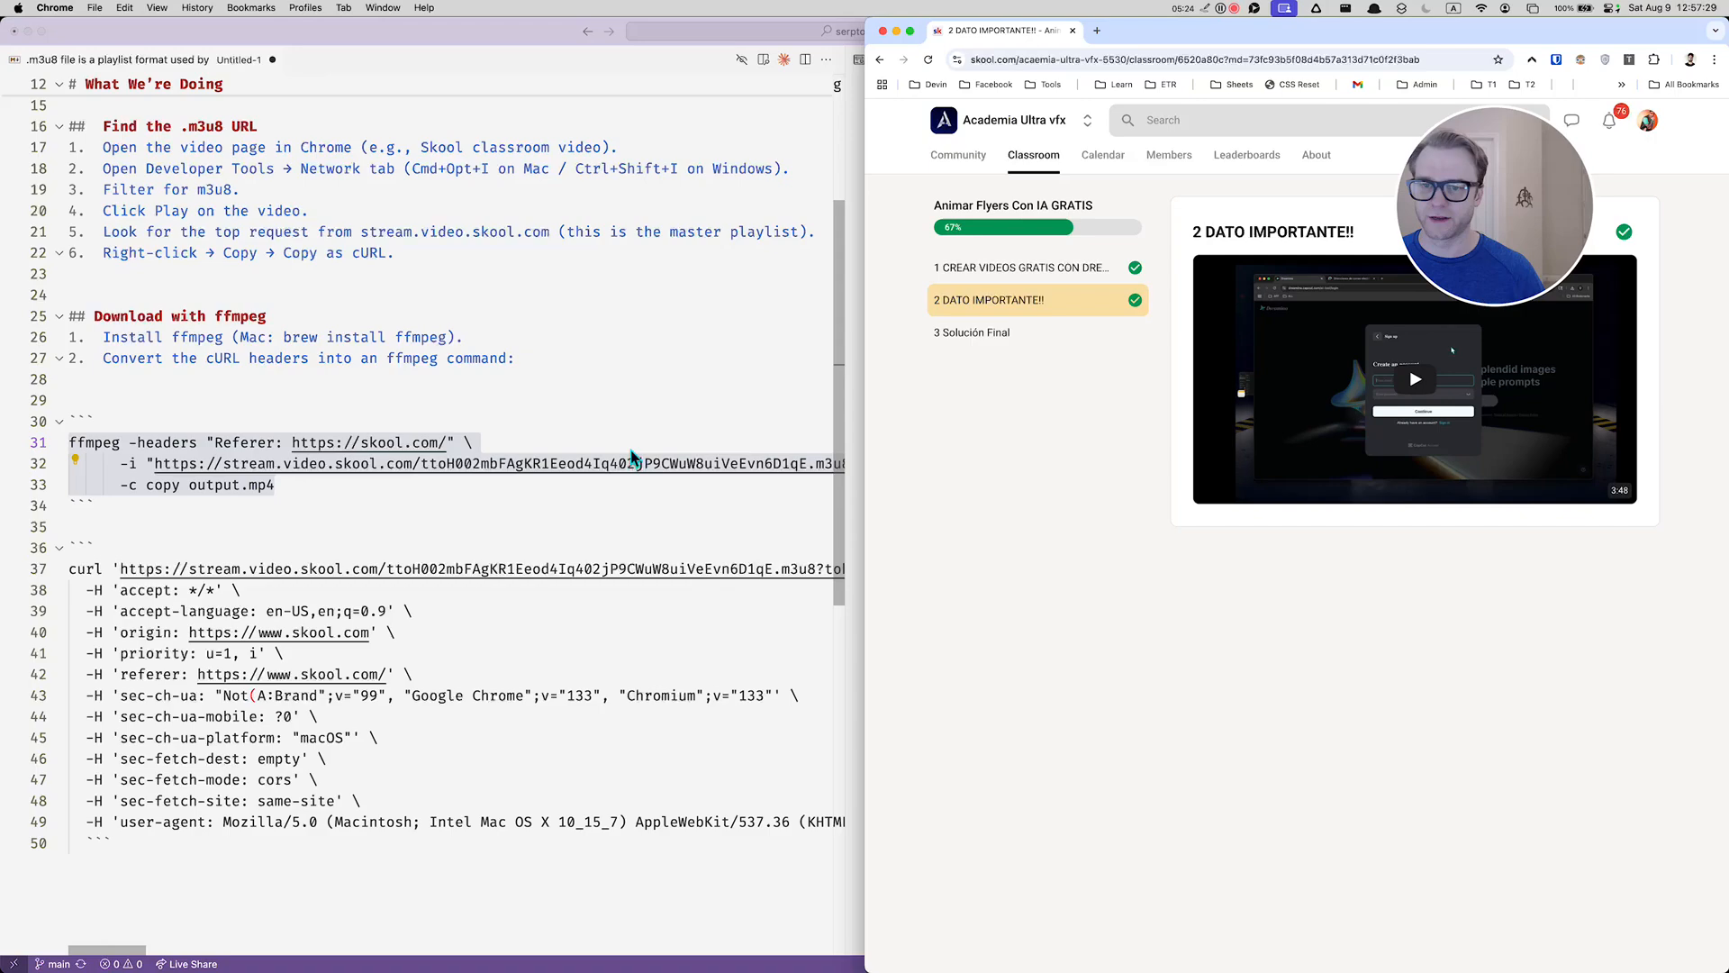
# - Fit the Visual Studio Code window to the left half of the screen and close the Markdown preview
pyautogui.click(623, 402)
pyautogui.hotkey('ctrl', 'alt', 'Left')
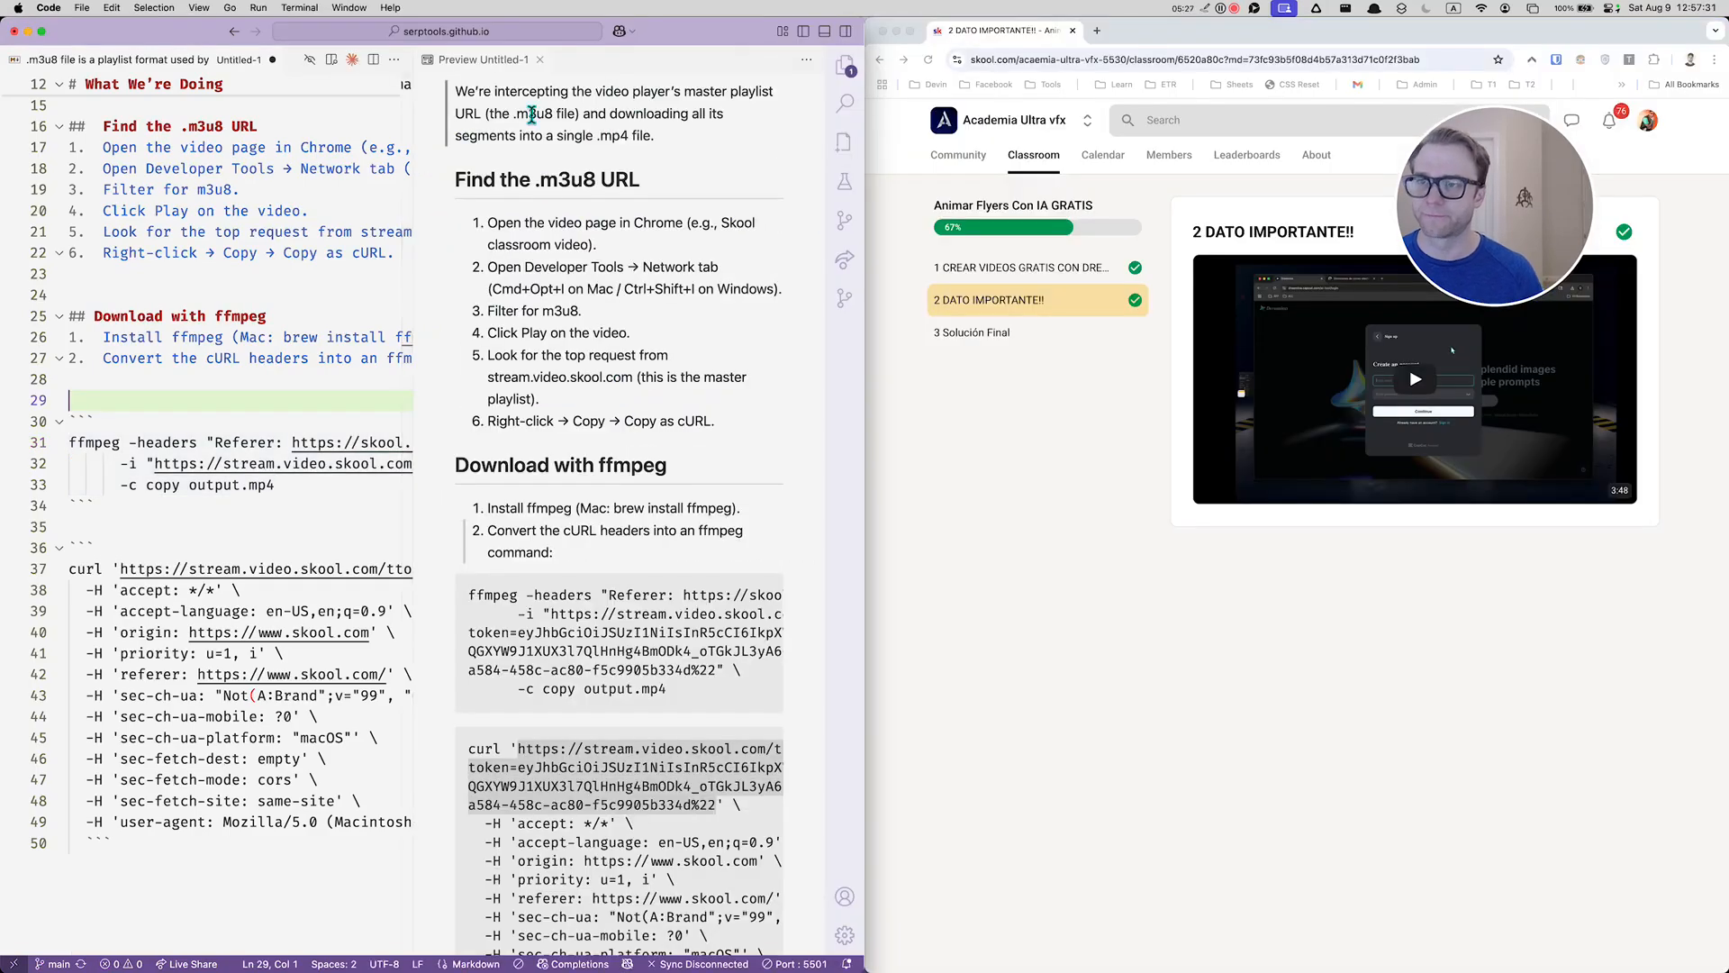
pyautogui.click(540, 59)
# - Empty the quoted -i value in the ffmpeg command and delete the sample curl block below it
pyautogui.press('super+z')
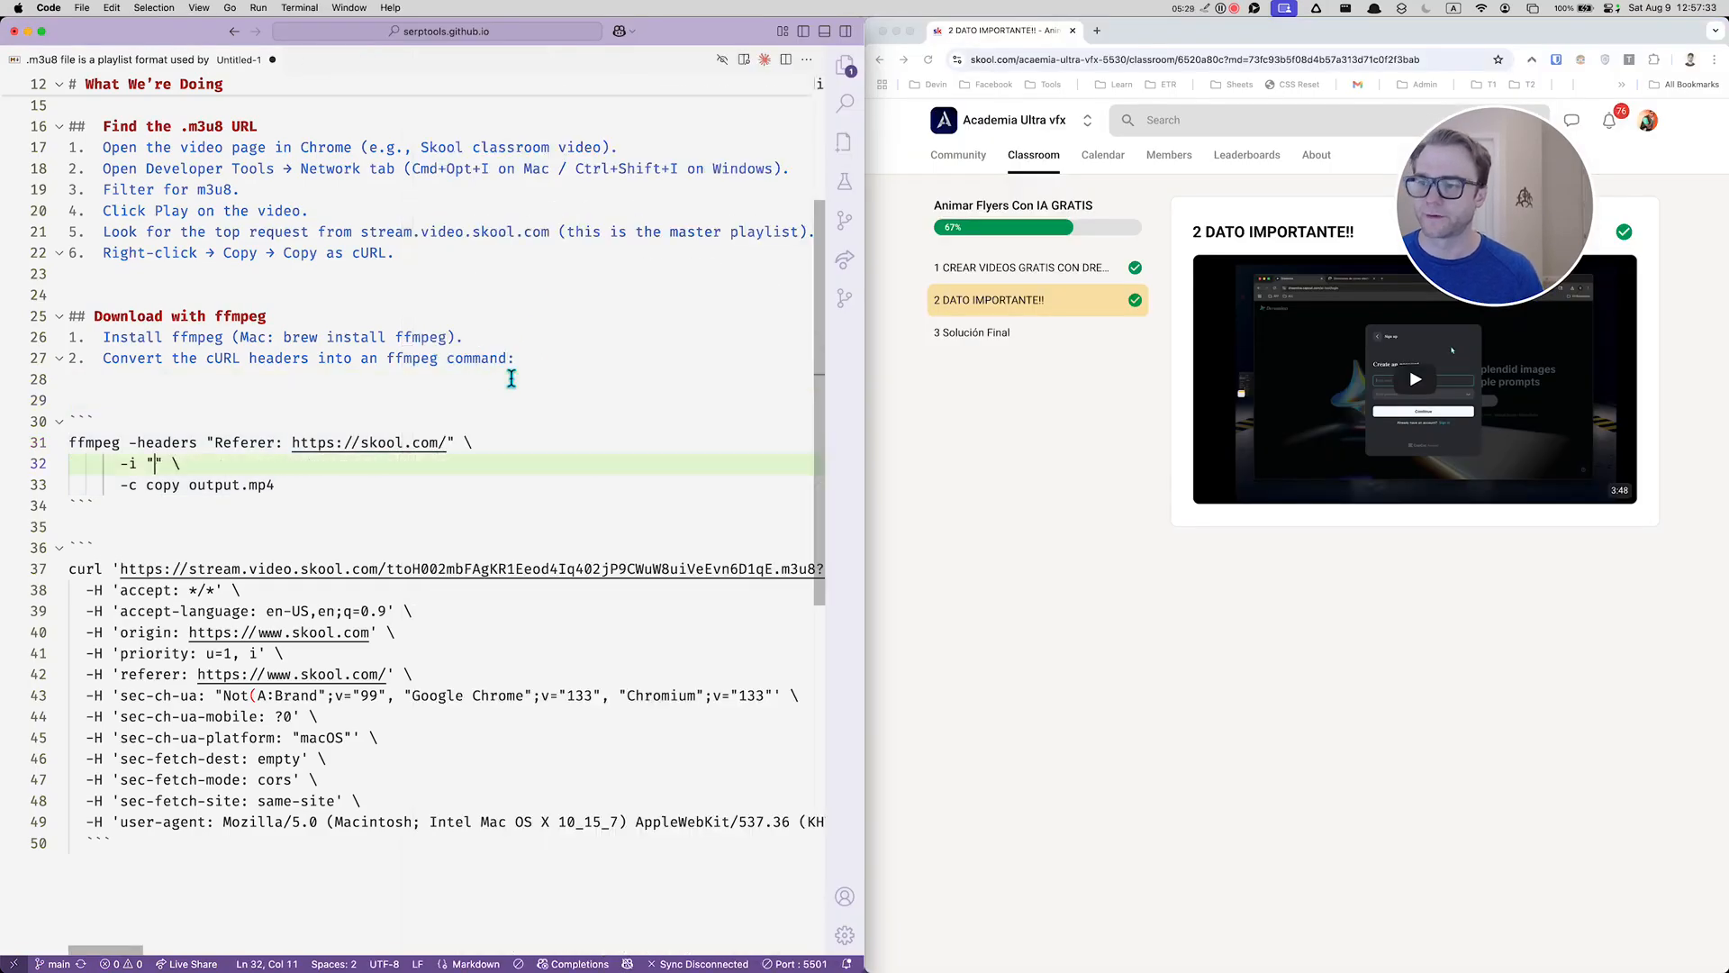
pyautogui.press('super+z')
pyautogui.press('BackSpace')
pyautogui.press('super+v')
pyautogui.press('super+z')
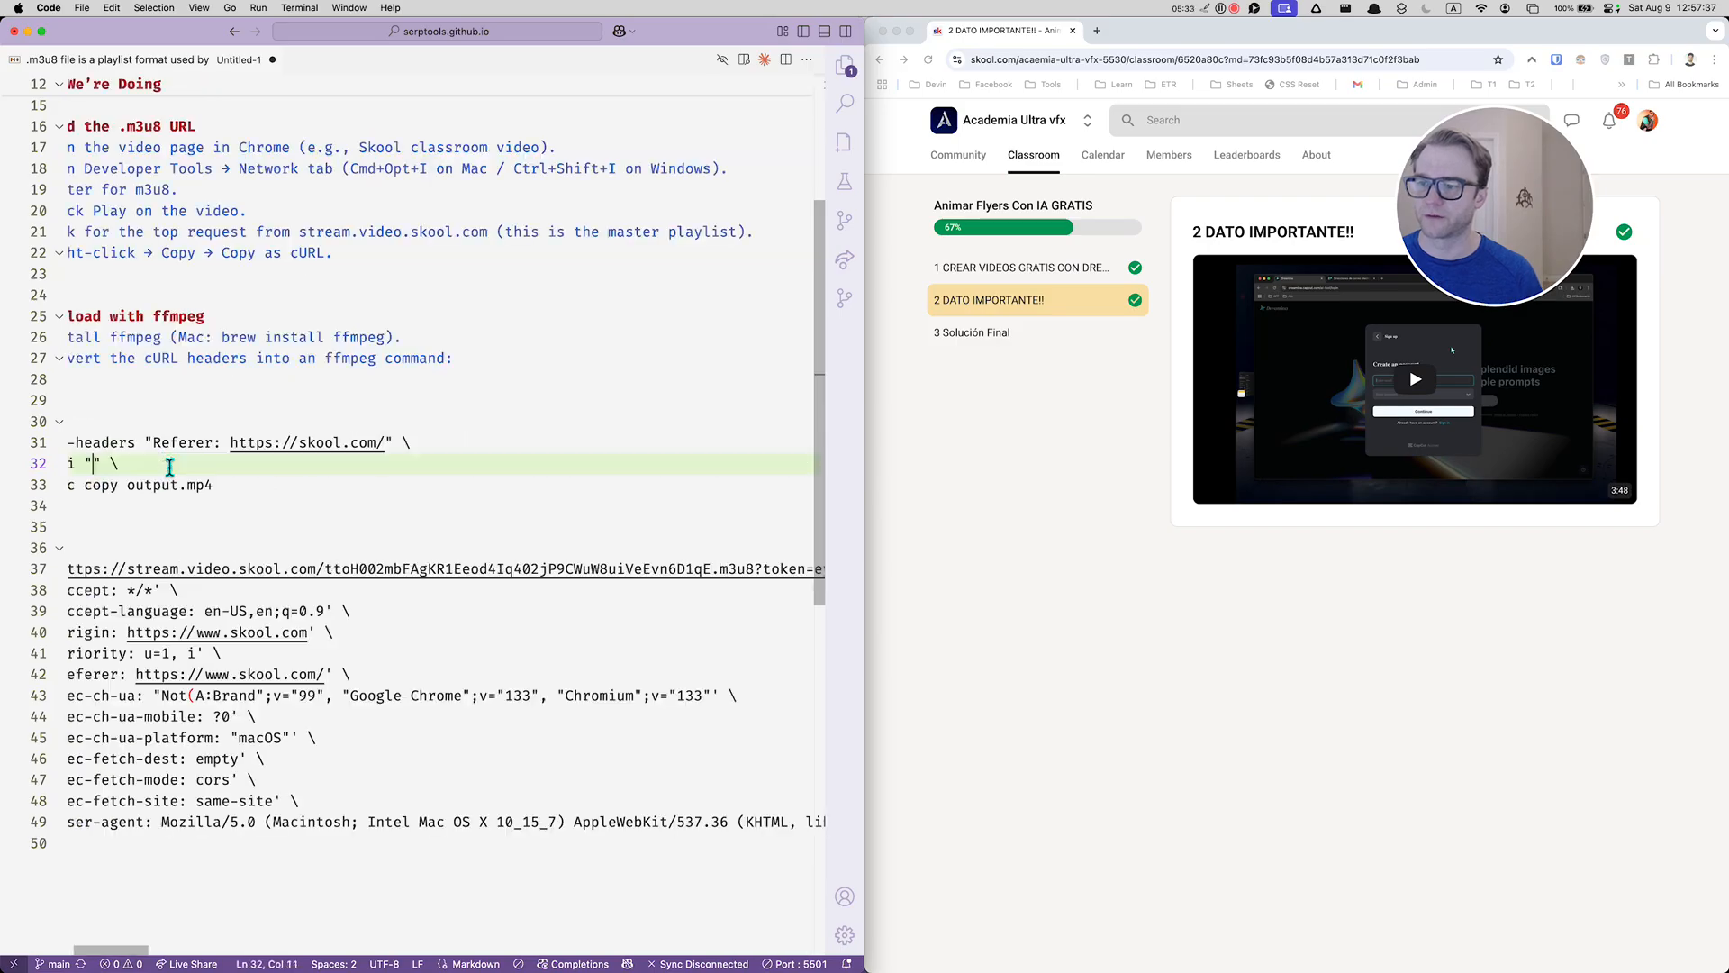
pyautogui.hscroll(-2, 271, 472)
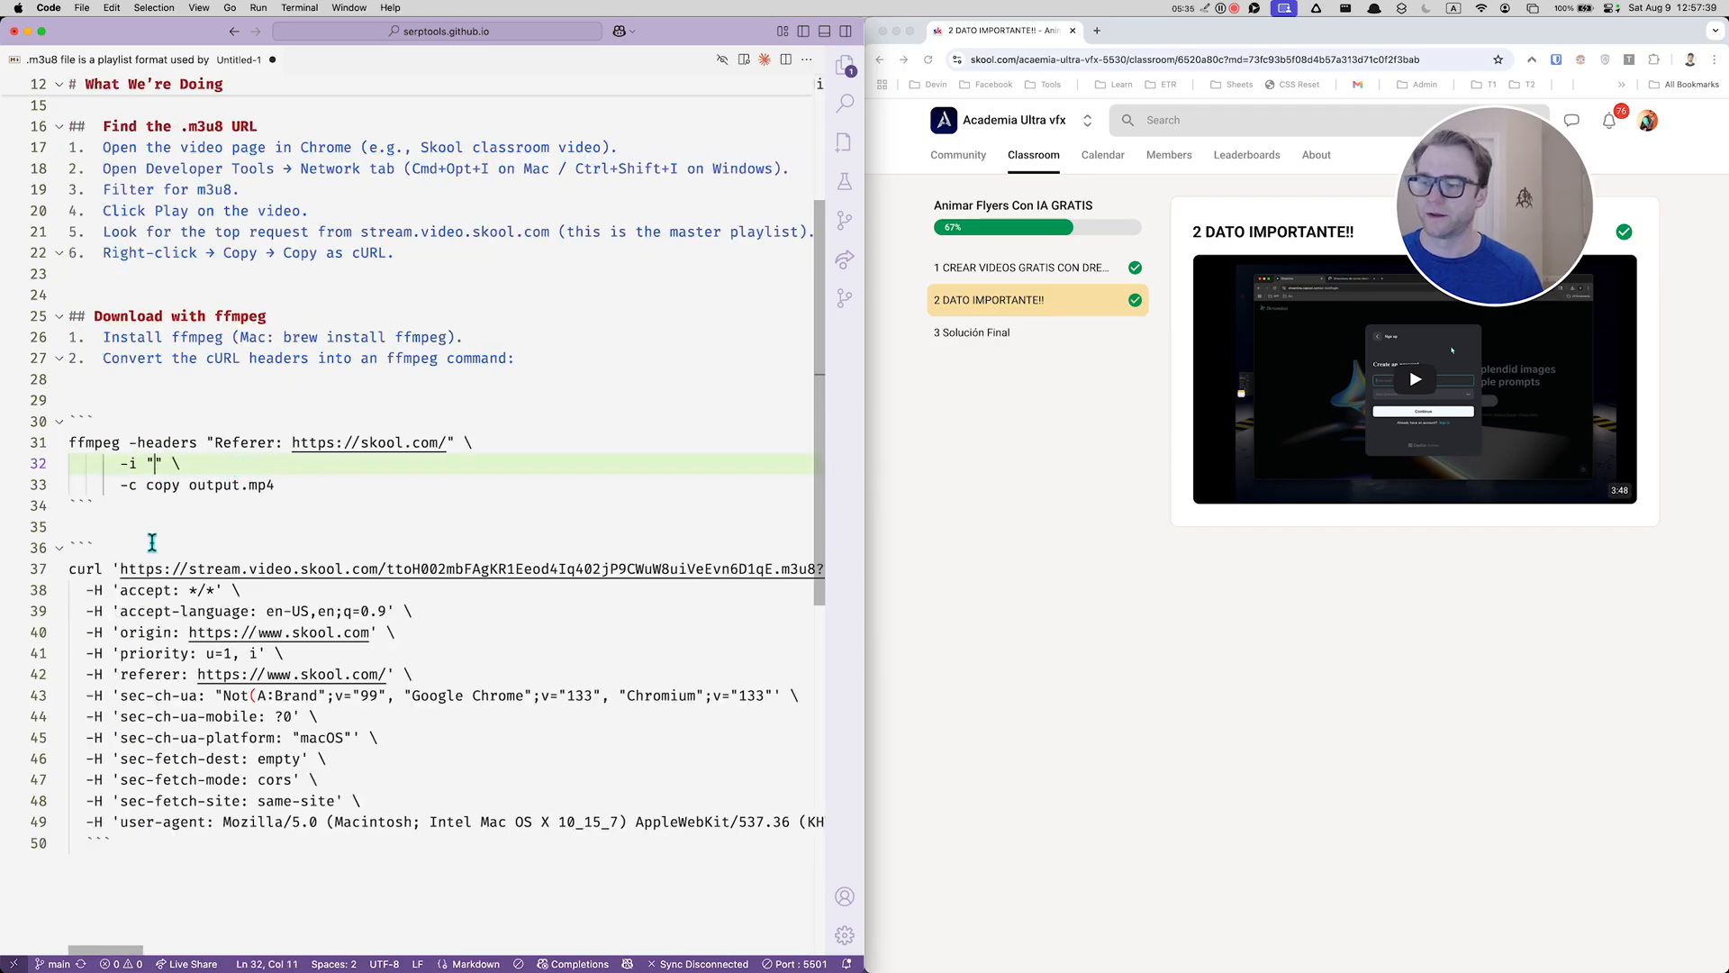
pyautogui.moveTo(143, 526); pyautogui.dragTo(336, 841)
pyautogui.press('BackSpace')
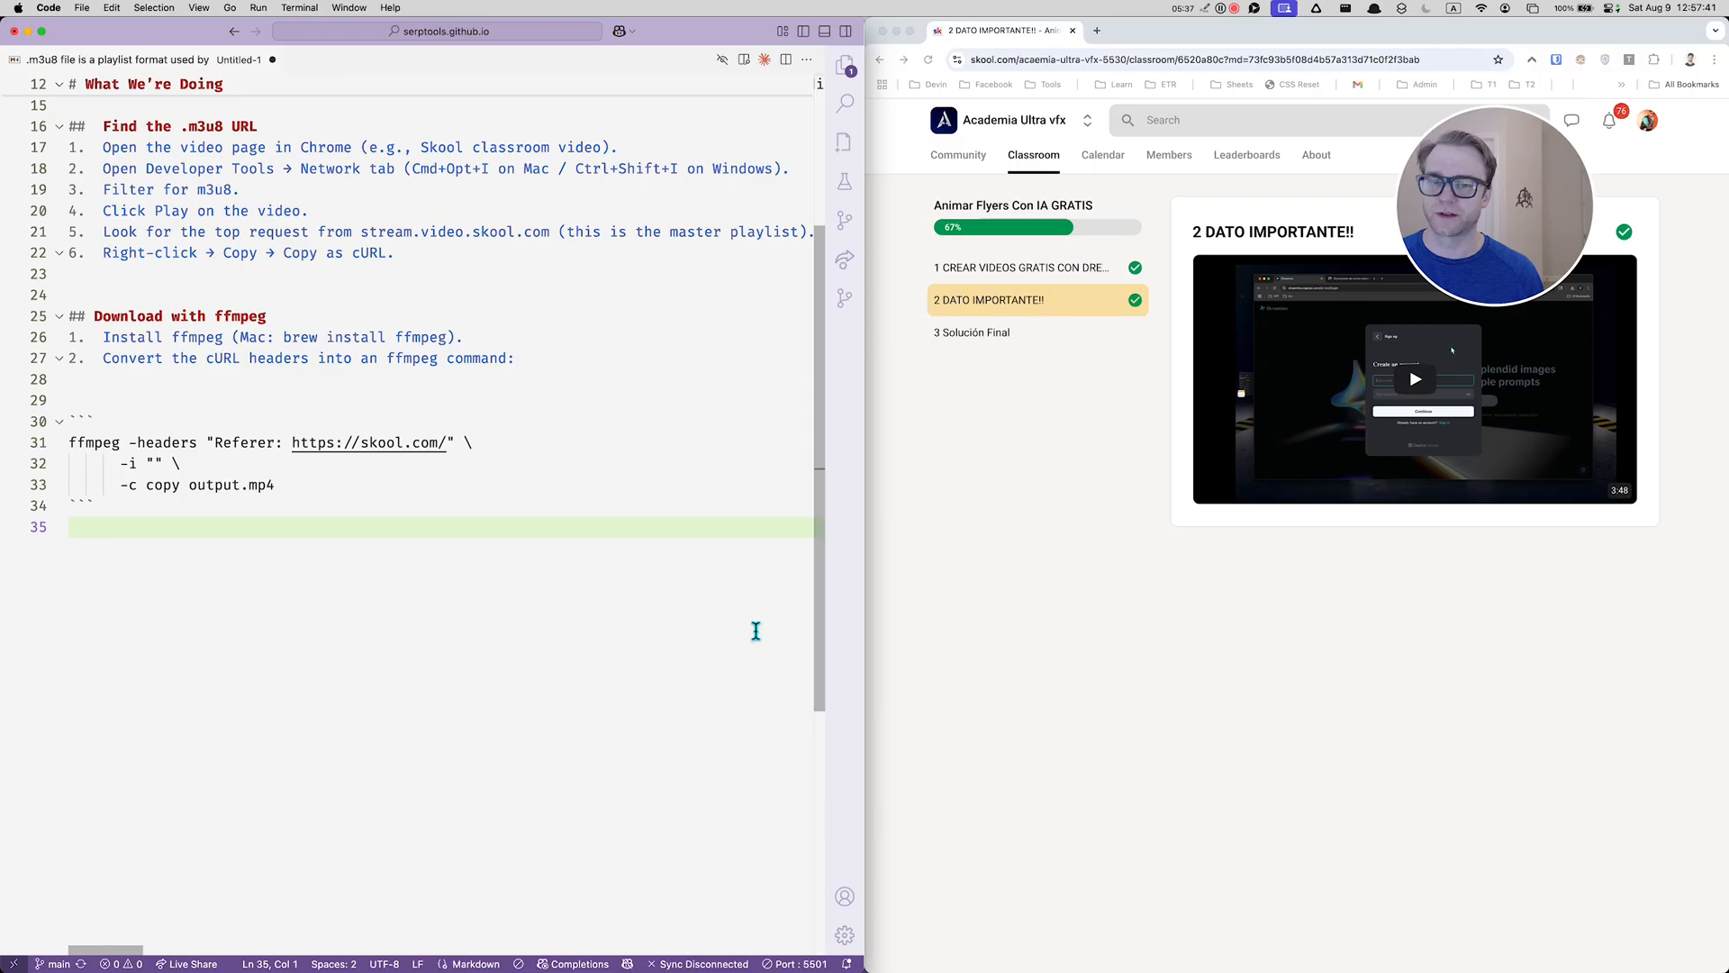
# - Open Chrome's developer tools on the lesson page, show the network requests filtered by m3u8, and reload the page
pyautogui.click(1026, 583)
pyautogui.rightClick(1045, 505)
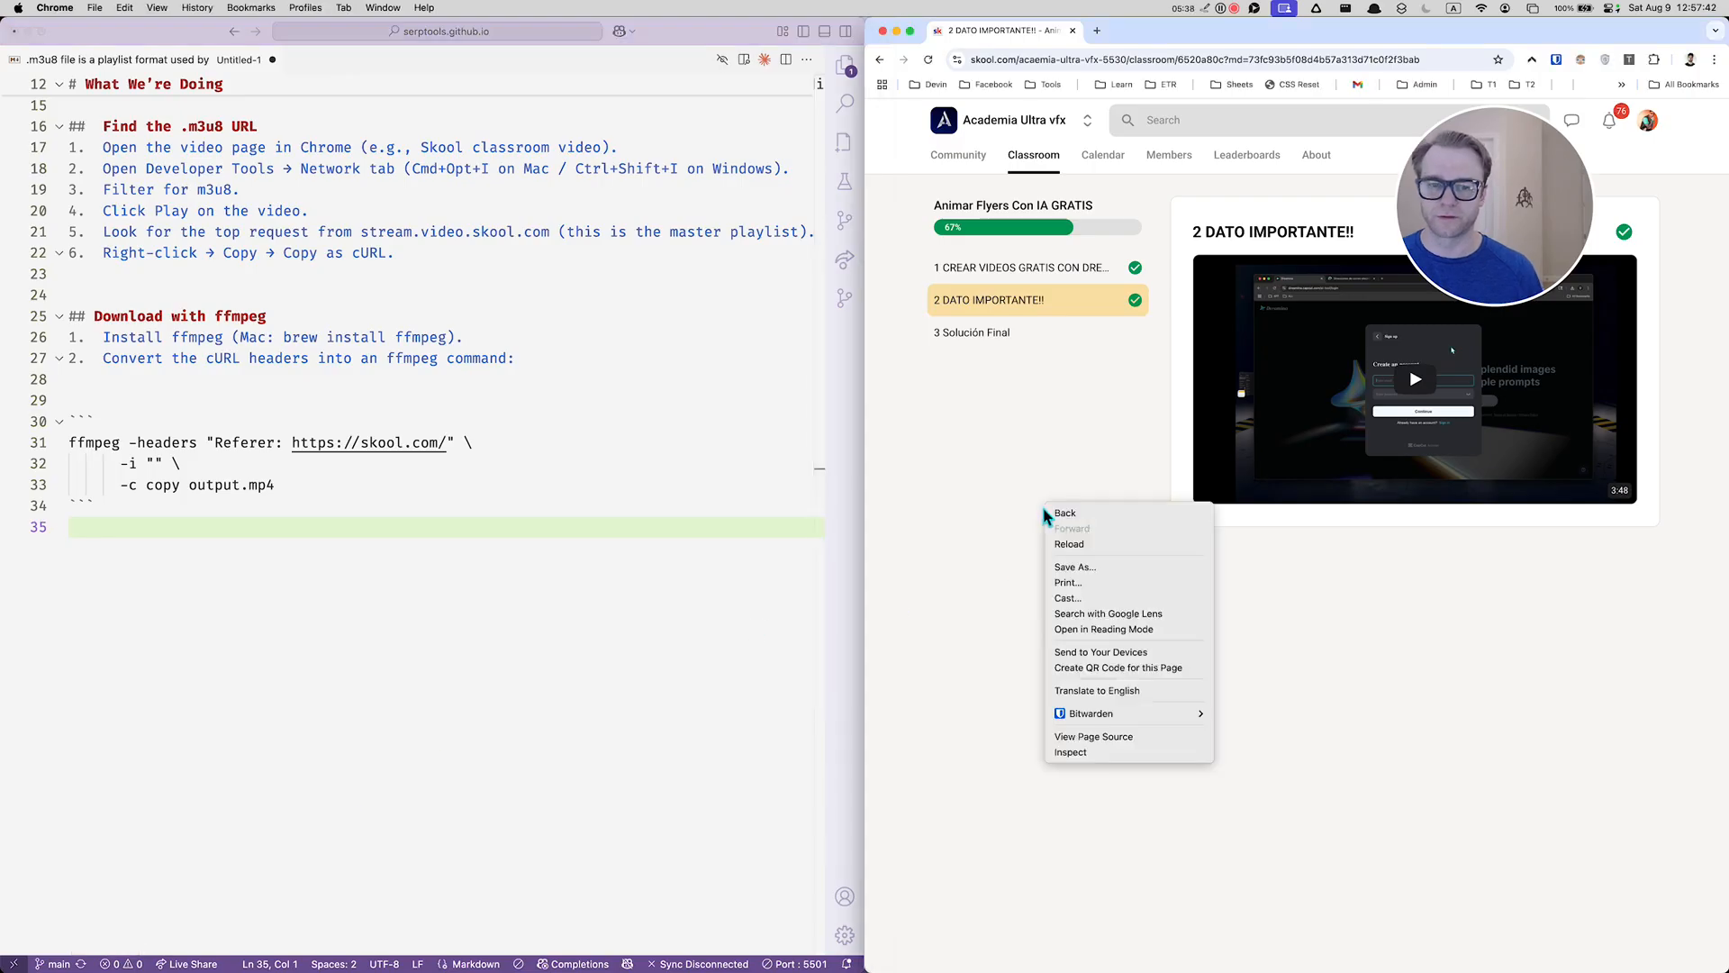
pyautogui.click(1072, 753)
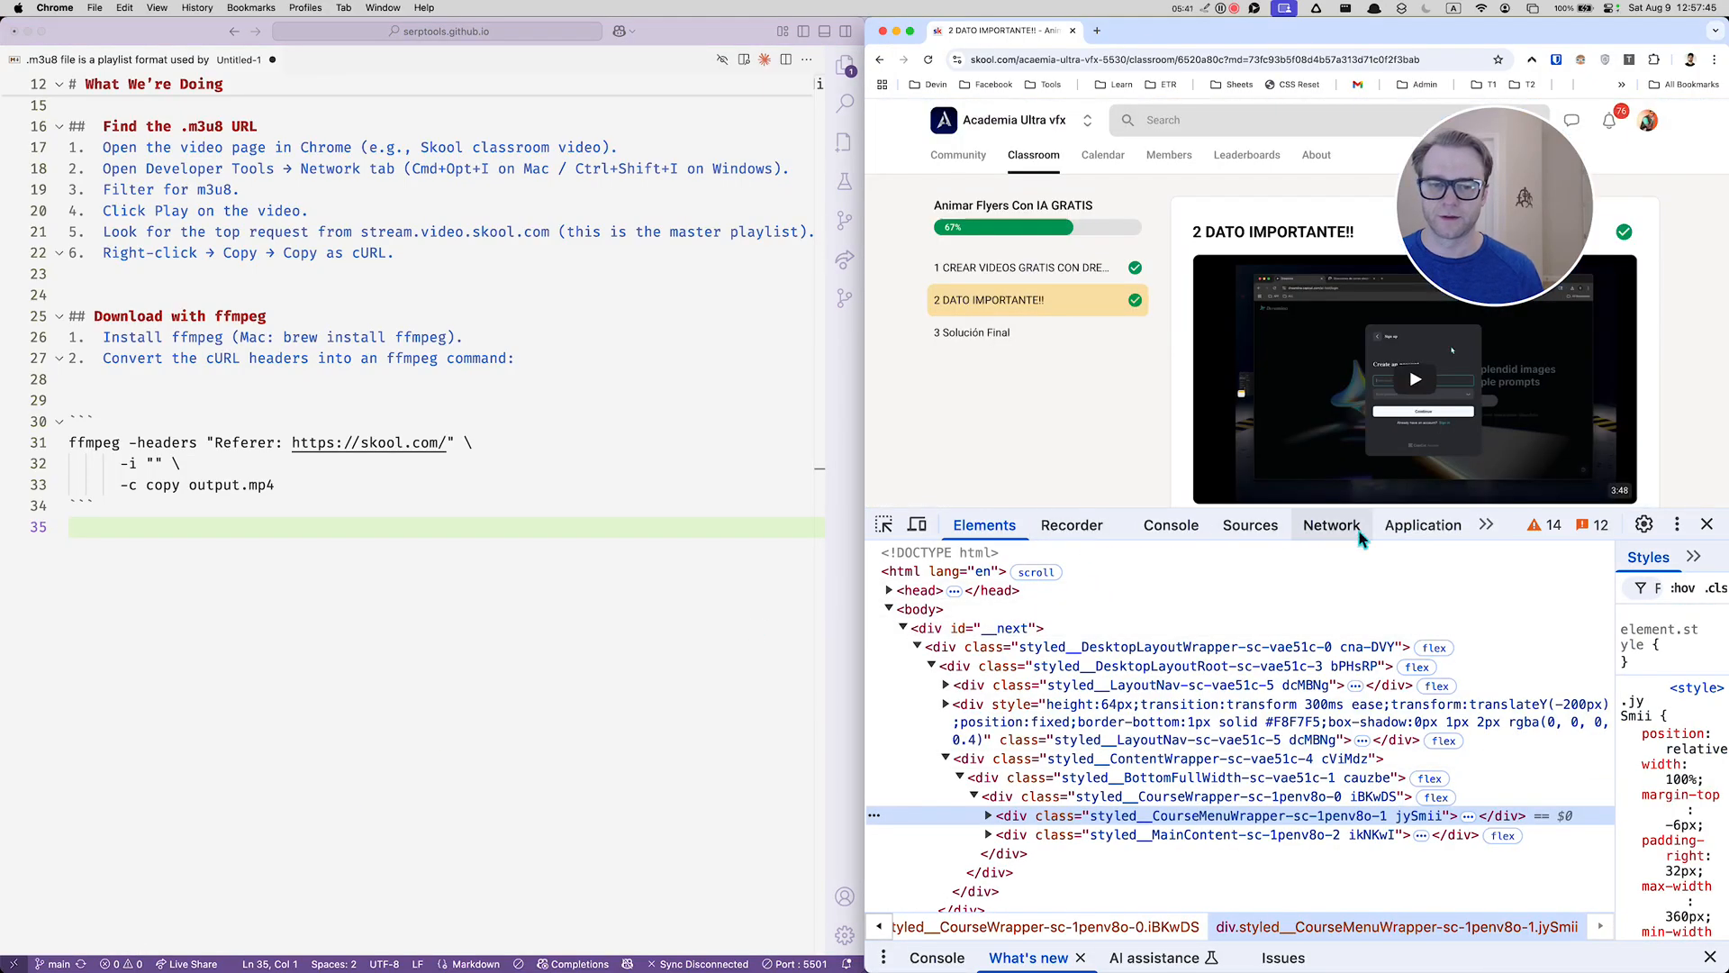
pyautogui.click(1360, 535)
pyautogui.moveTo(971, 587); pyautogui.dragTo(894, 590)
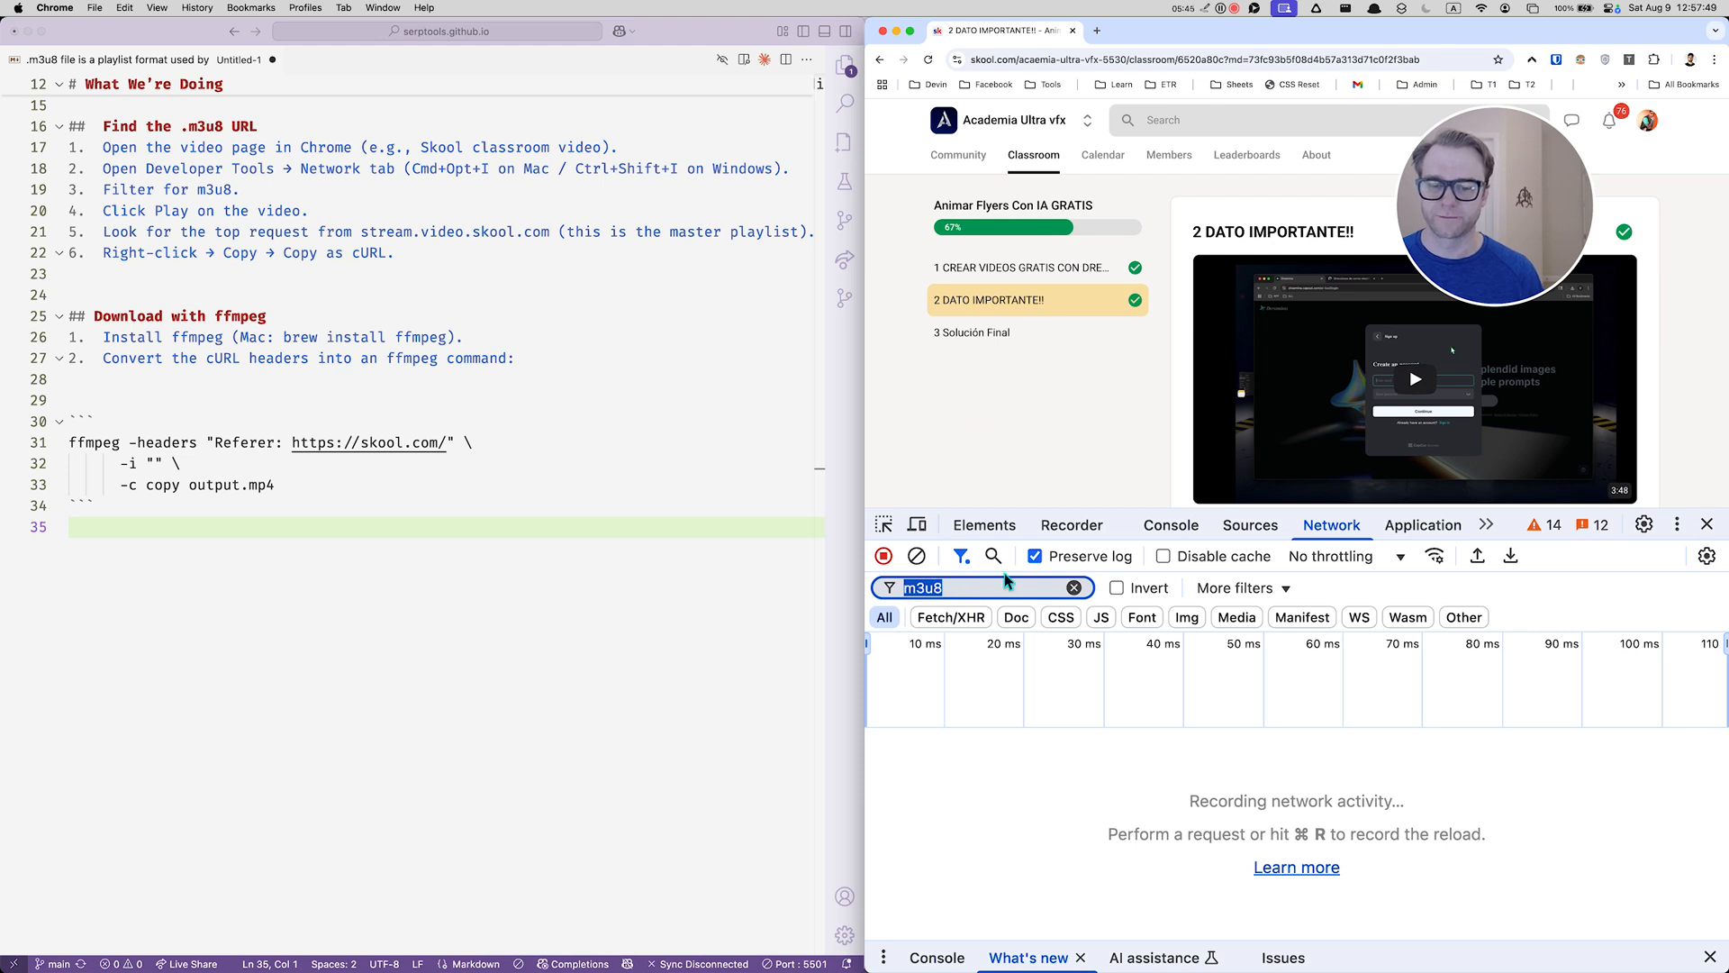
pyautogui.press('super+r')
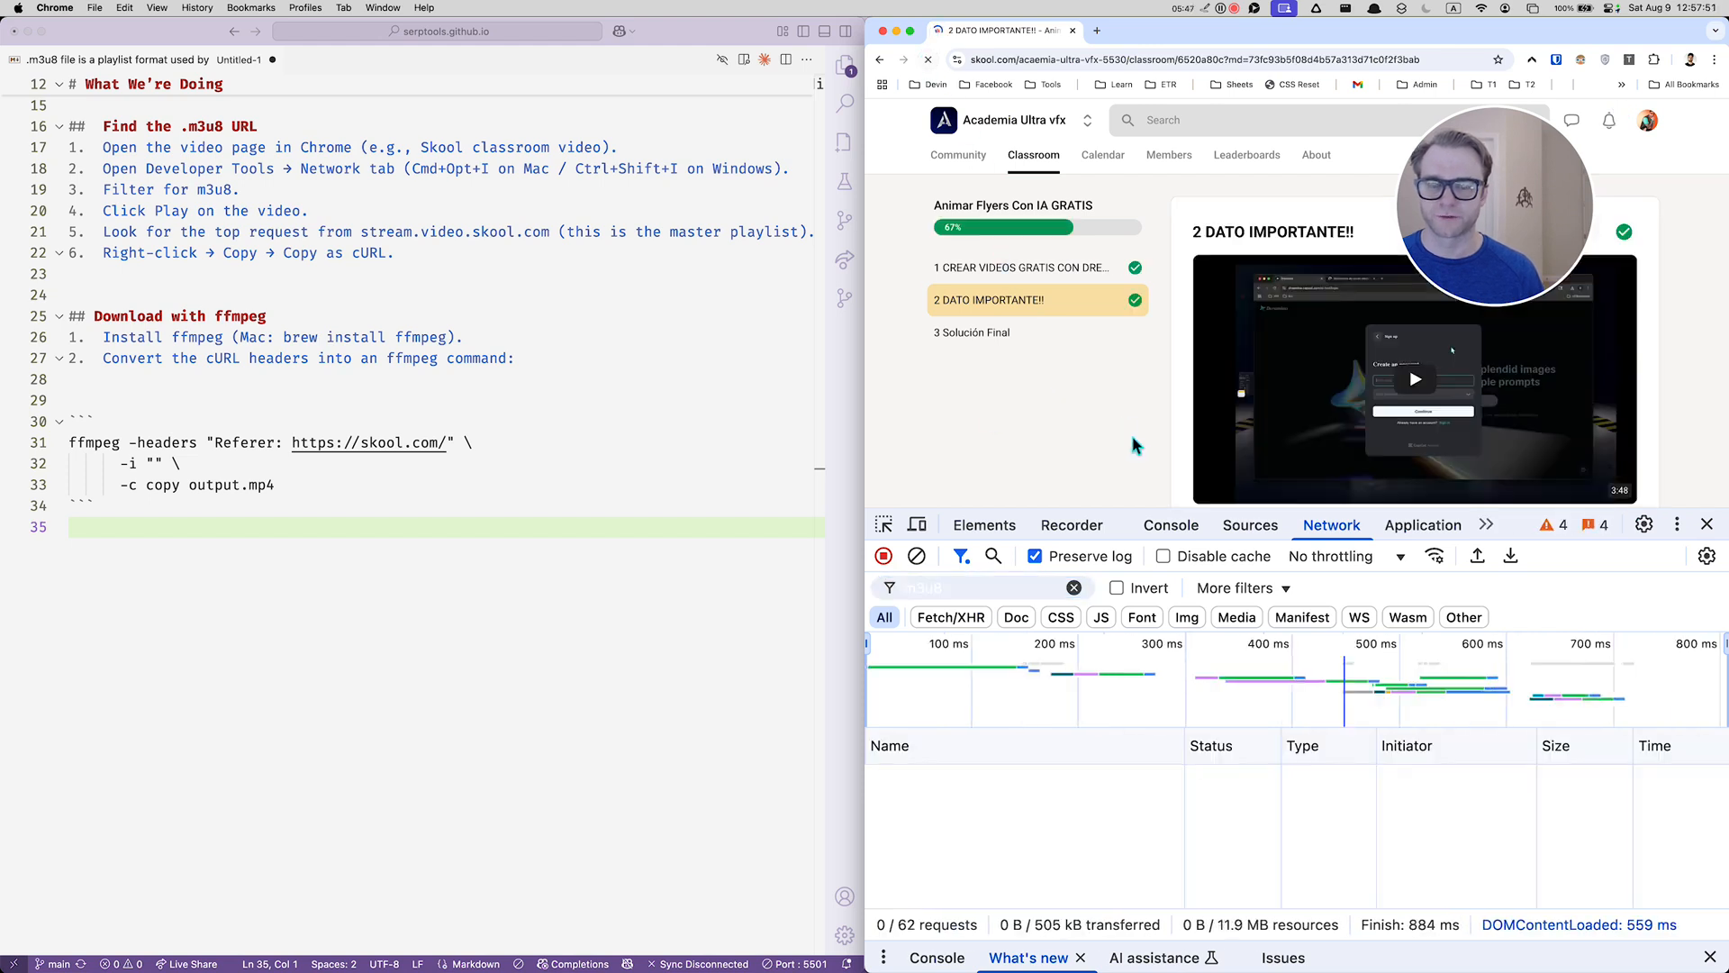
# - Play the lesson video briefly to trigger its m3u8 requests, pause it, and enlarge the developer tools area
pyautogui.click(1416, 389)
pyautogui.scroll(-1, 1230, 432)
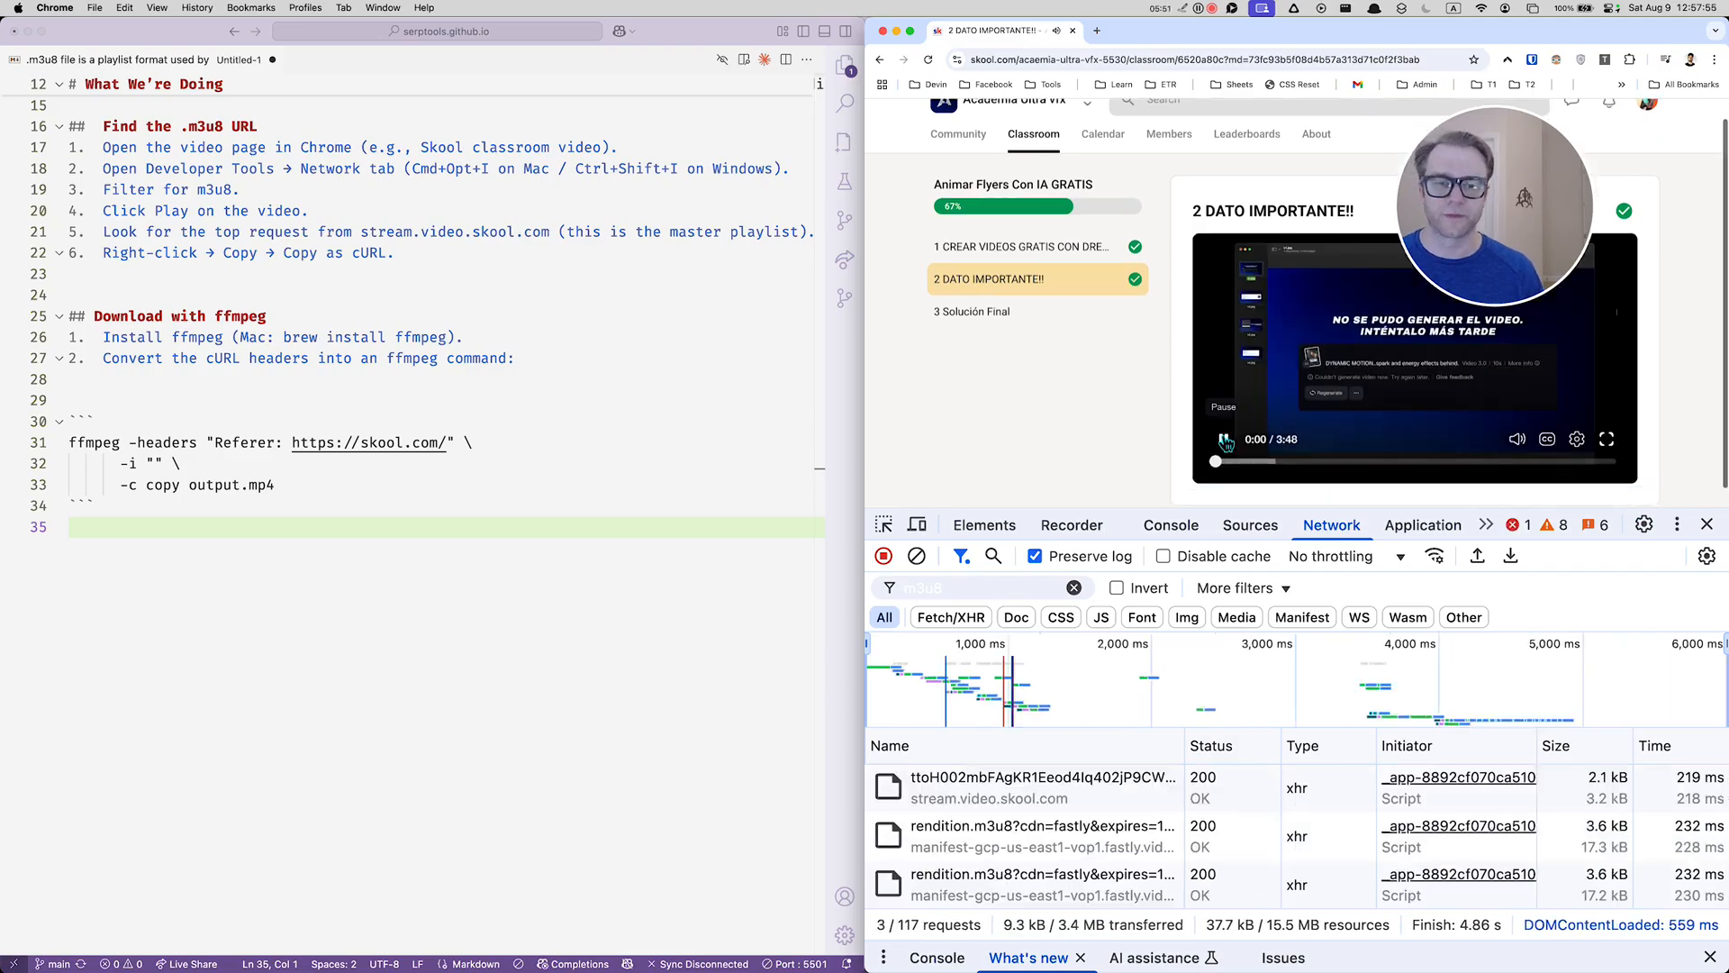
pyautogui.click(1225, 442)
pyautogui.moveTo(1432, 526); pyautogui.dragTo(1431, 464)
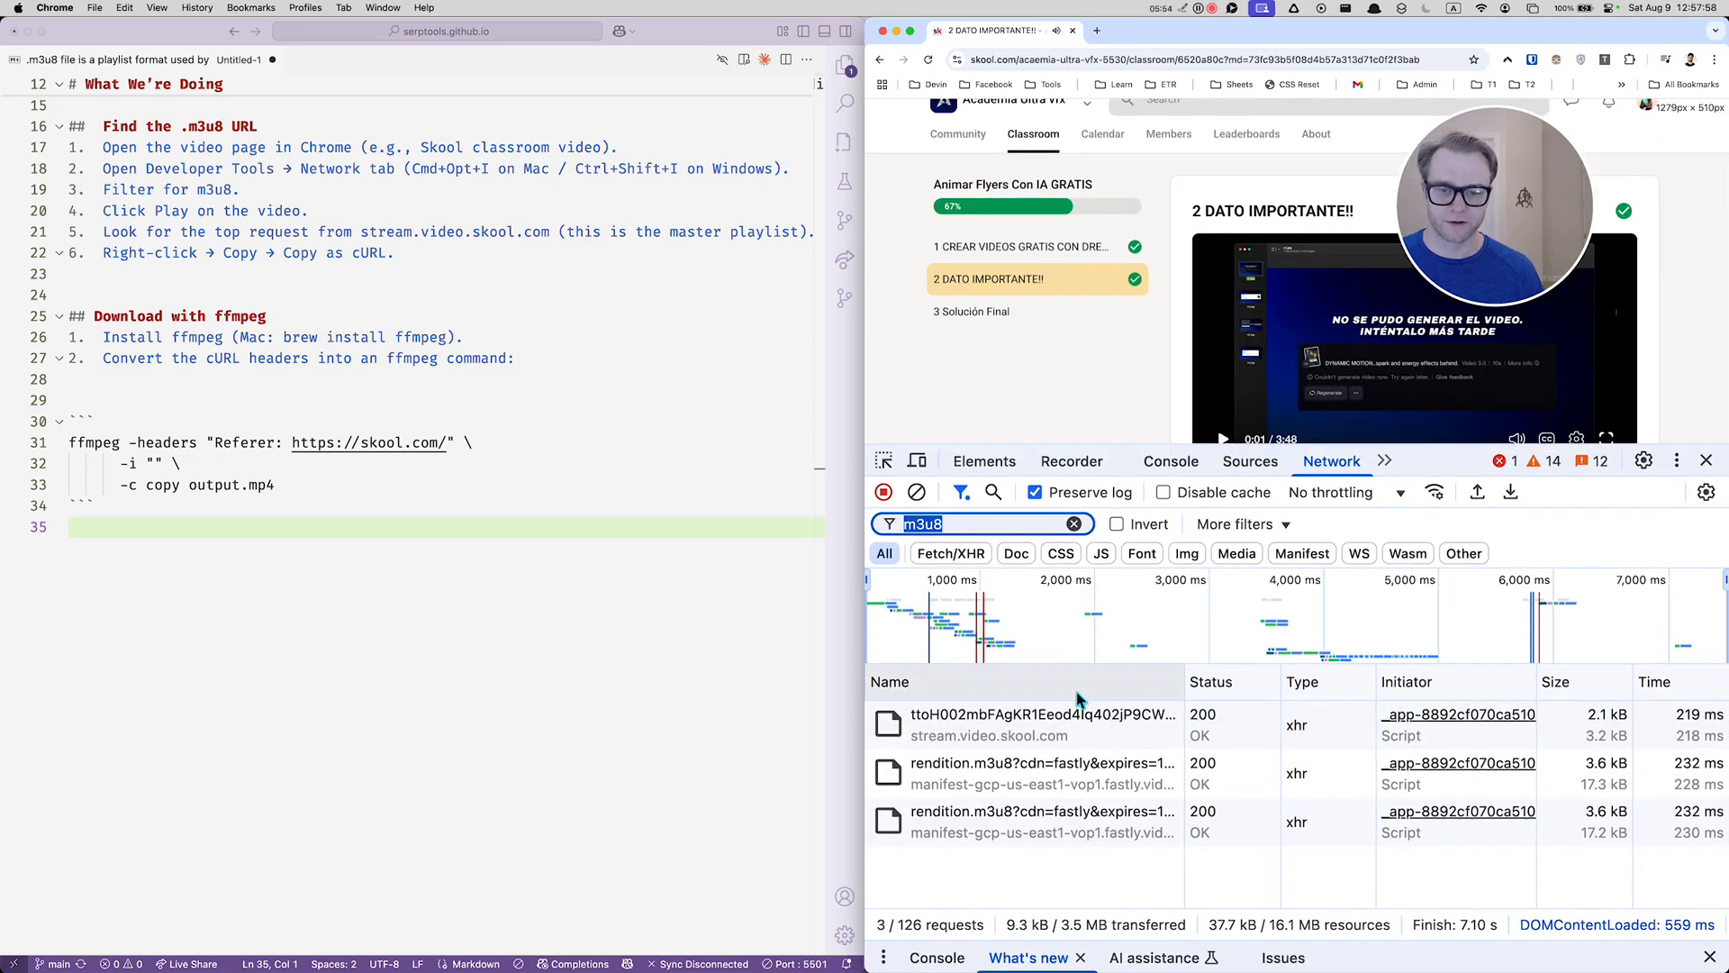
# - Copy the stream.video.skool.com request as cURL with its token and paste it below the ffmpeg block in Visual Studio Code
pyautogui.rightClick(991, 728)
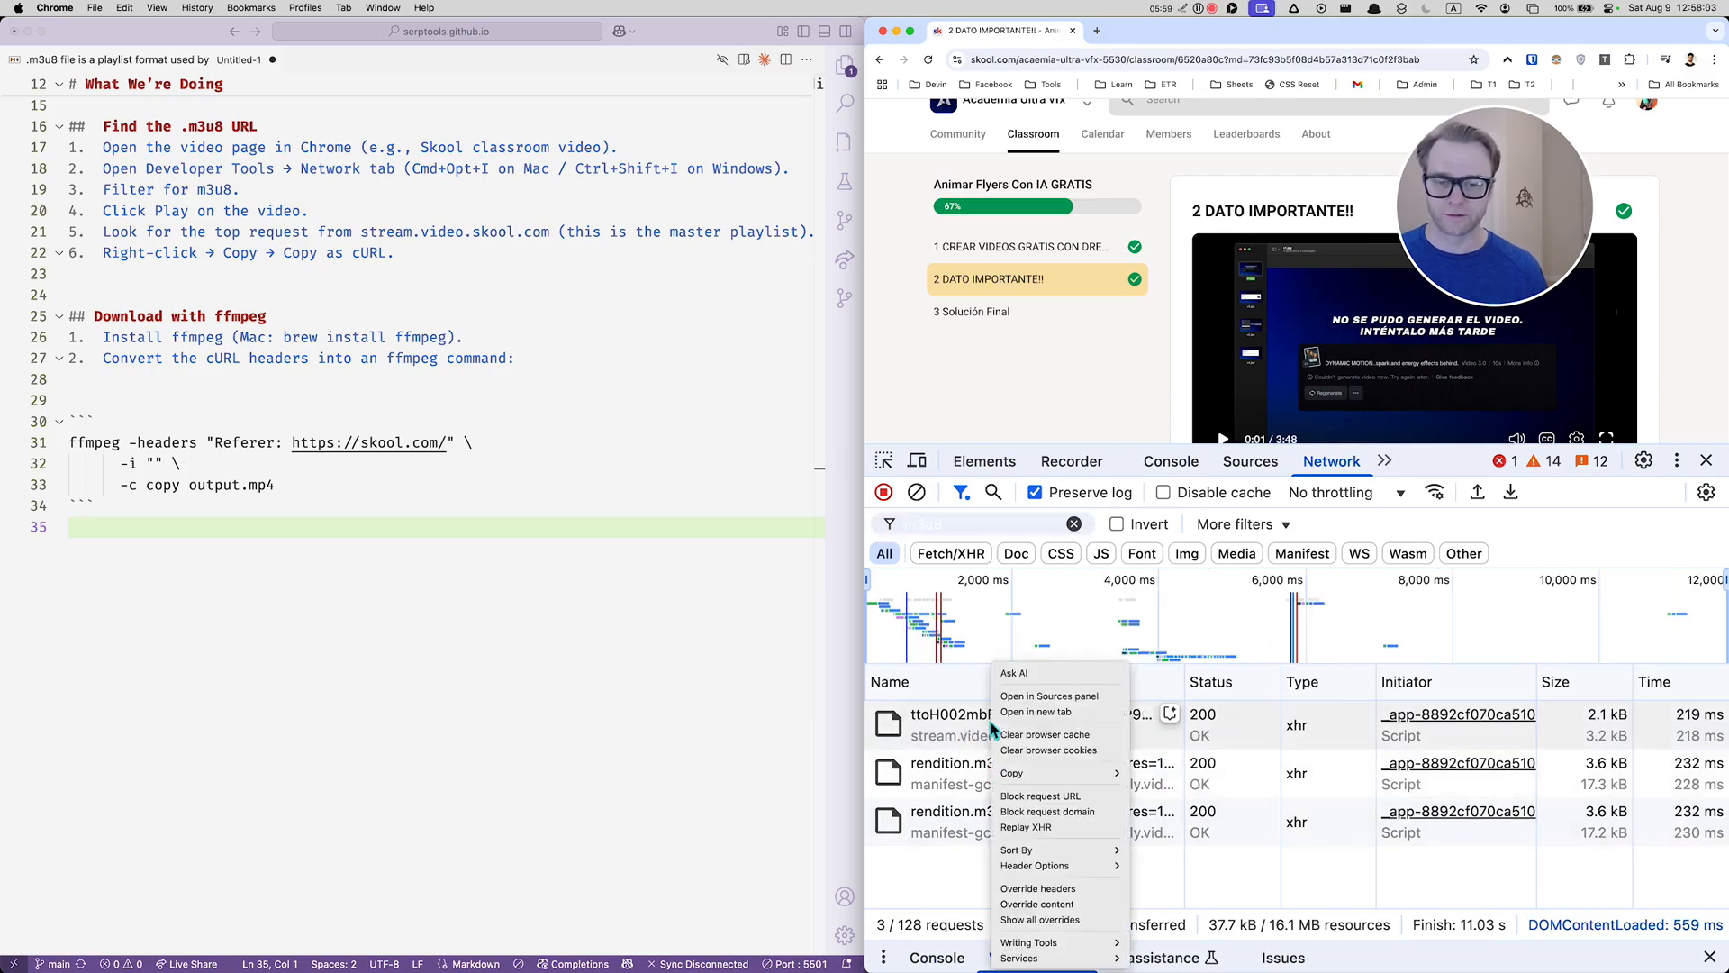
pyautogui.moveTo(1068, 776)
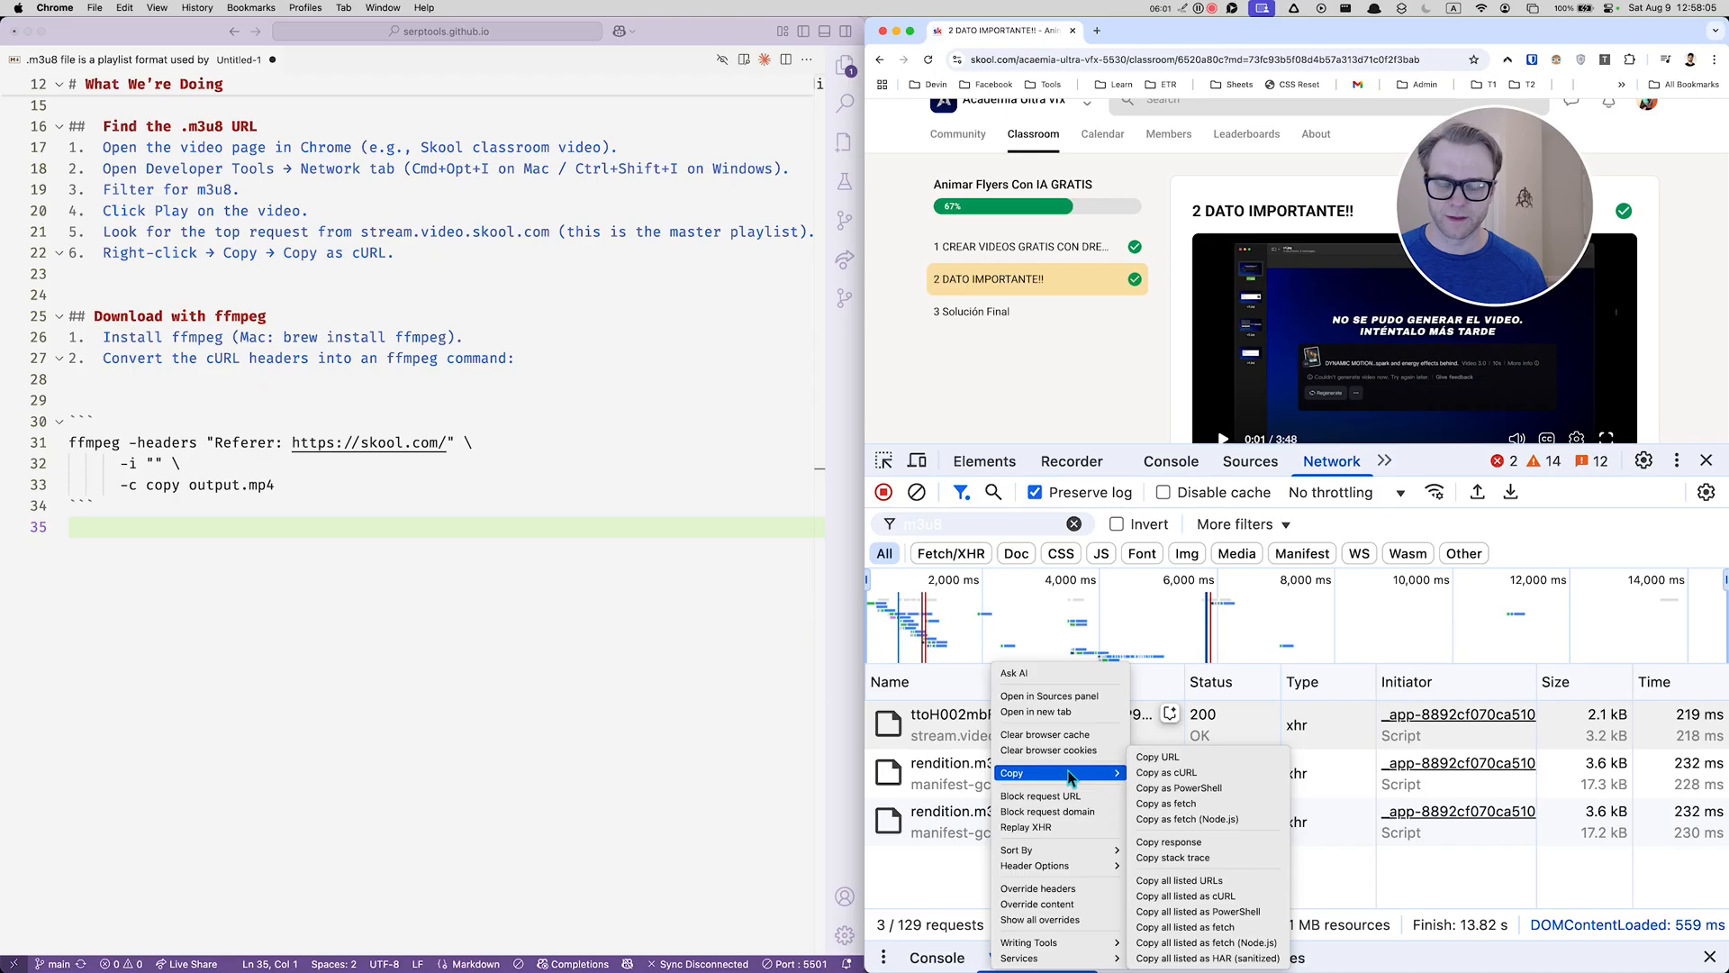
pyautogui.click(1210, 776)
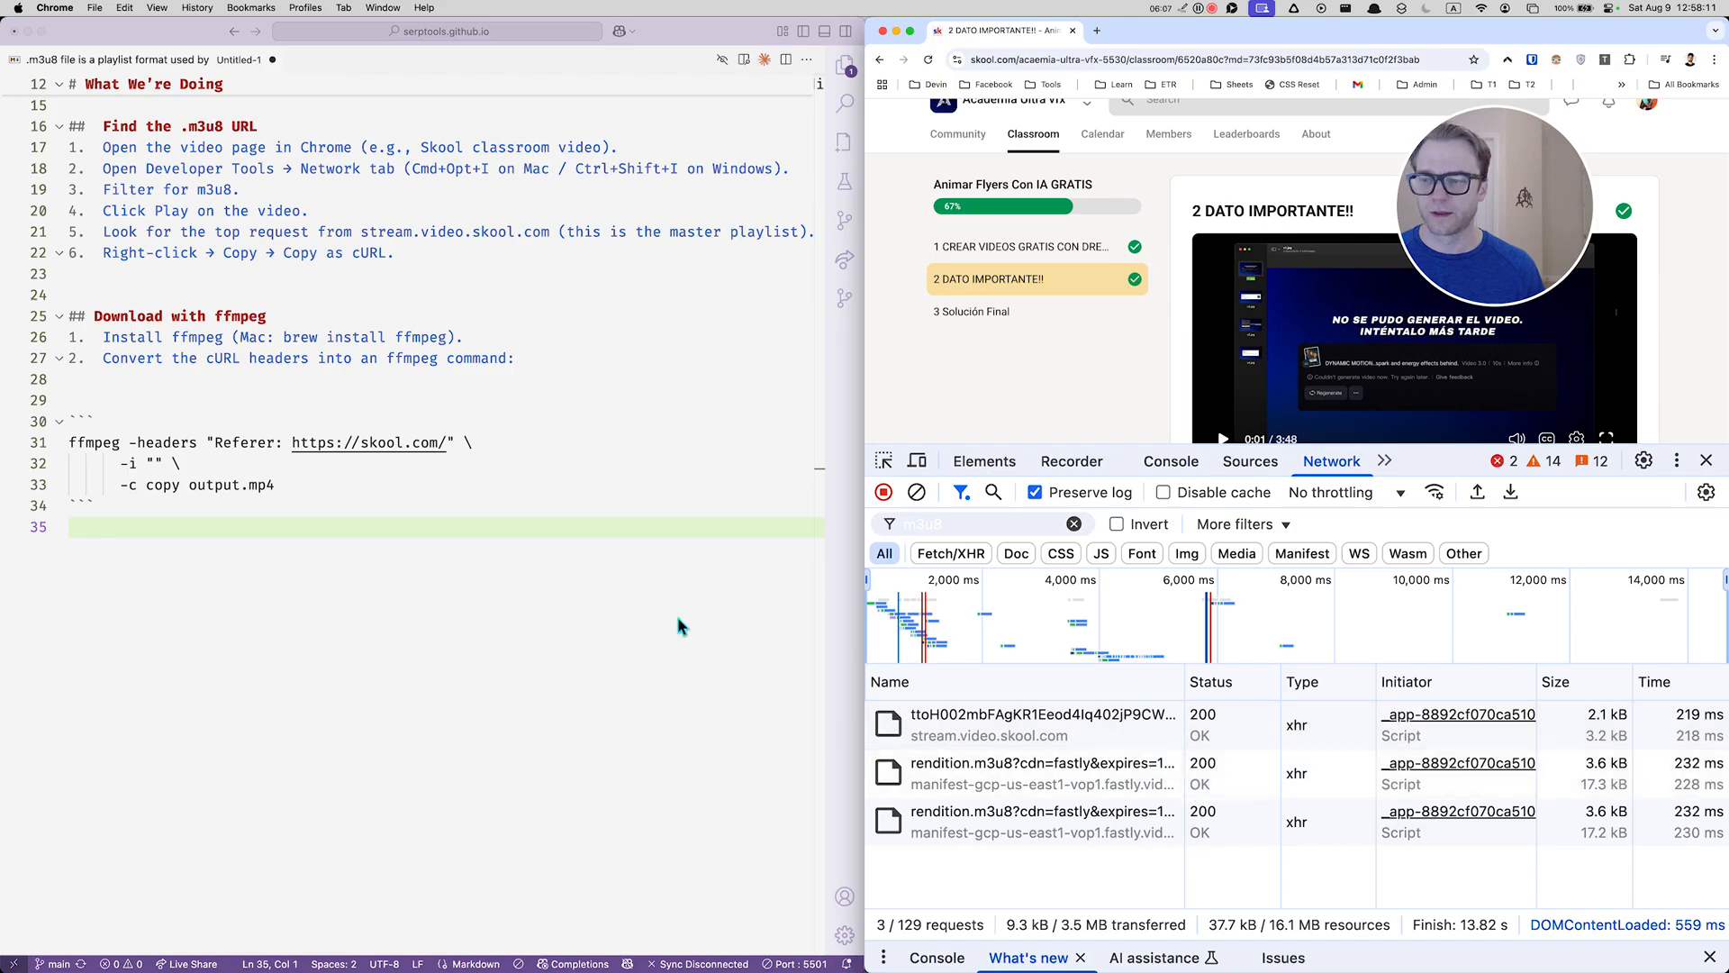
pyautogui.click(578, 649)
pyautogui.press('super+v')
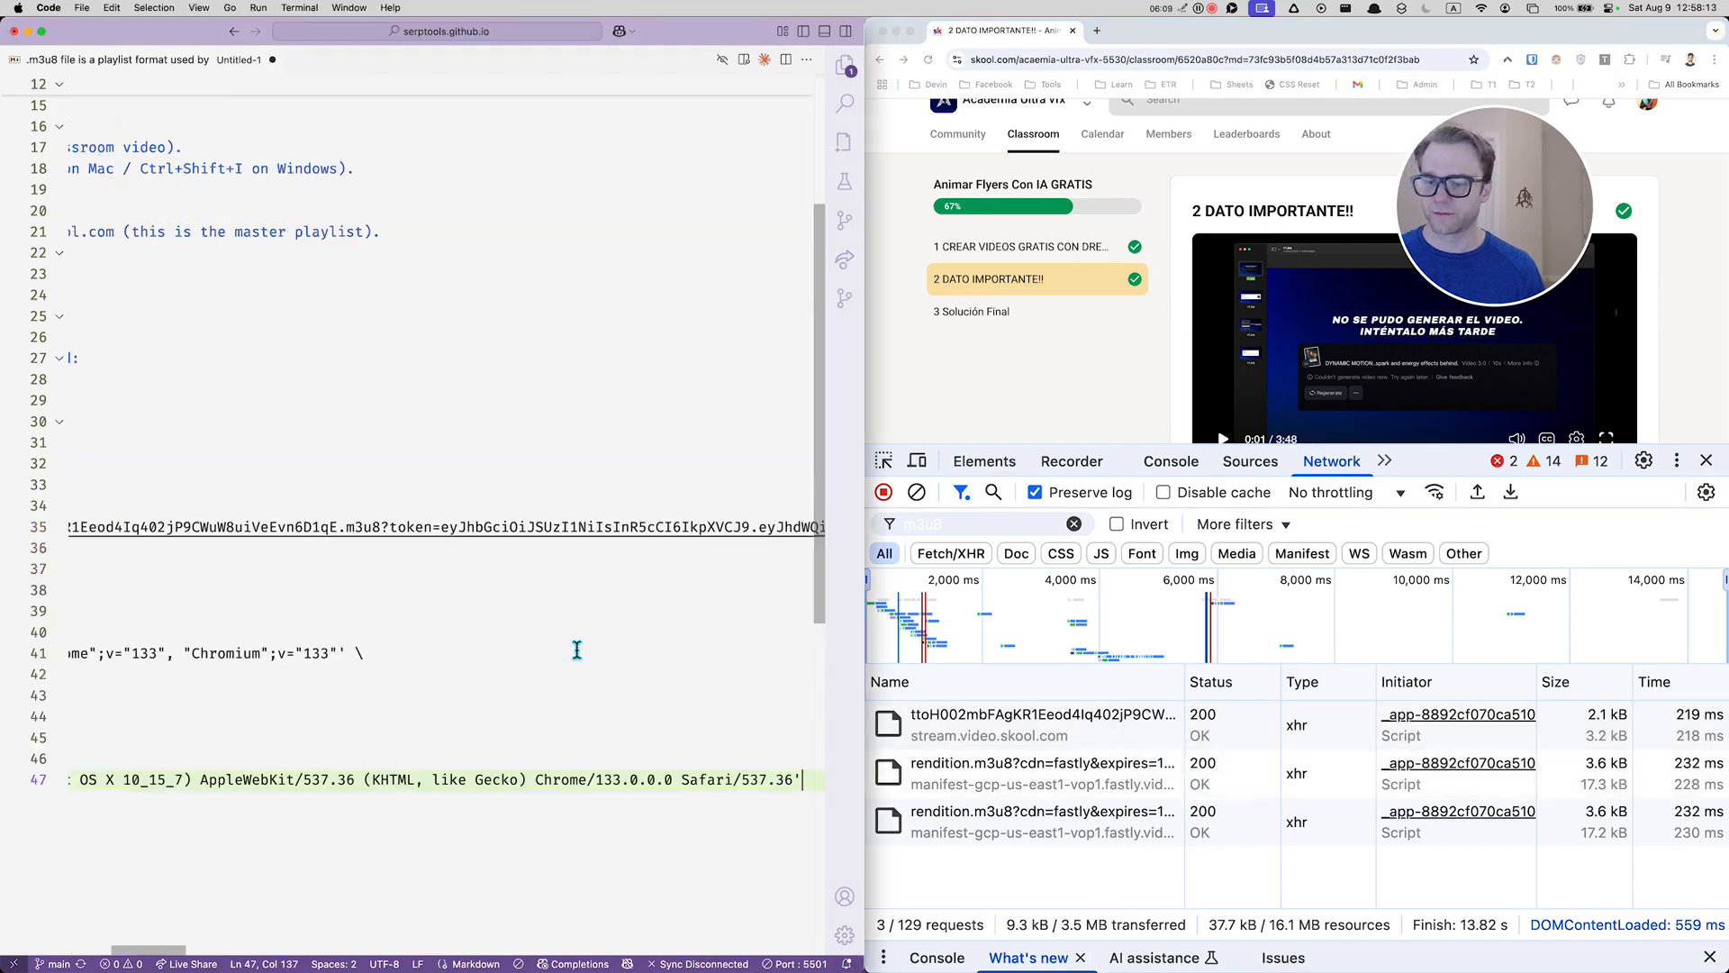
pyautogui.hscroll(-5, 565, 649)
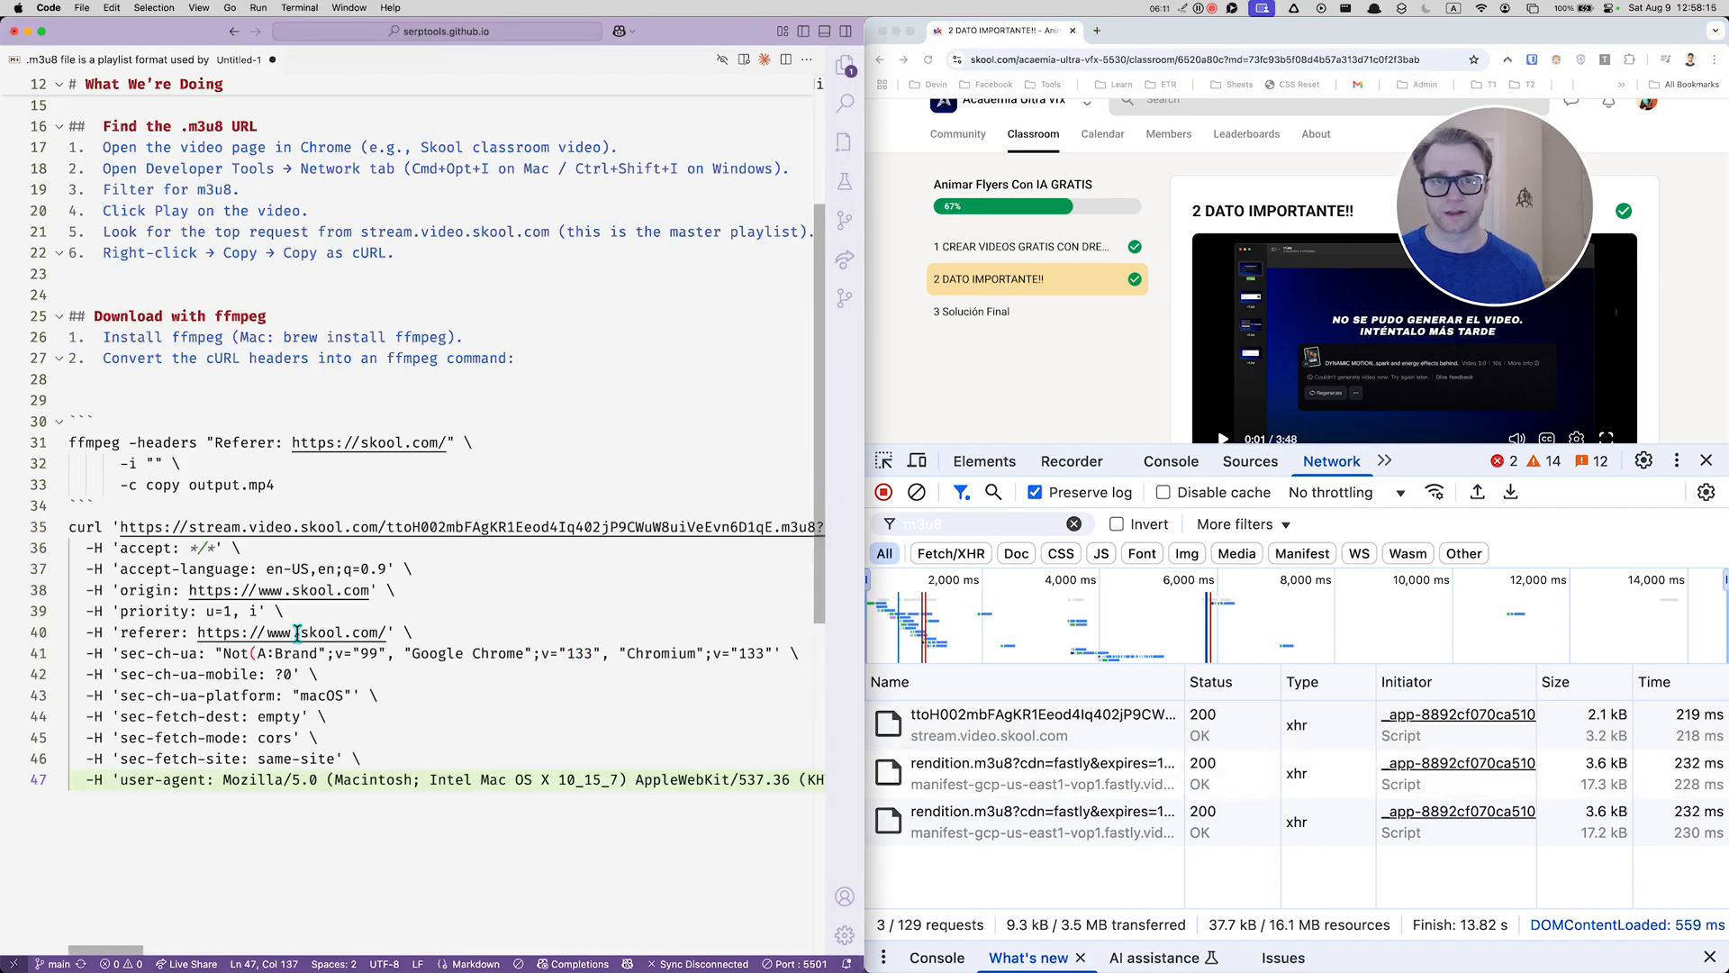
# - Copy the full tokenised playlist URL from the cURL command into the empty quoted -i value of the ffmpeg command
pyautogui.hotkey('alt', 'z')
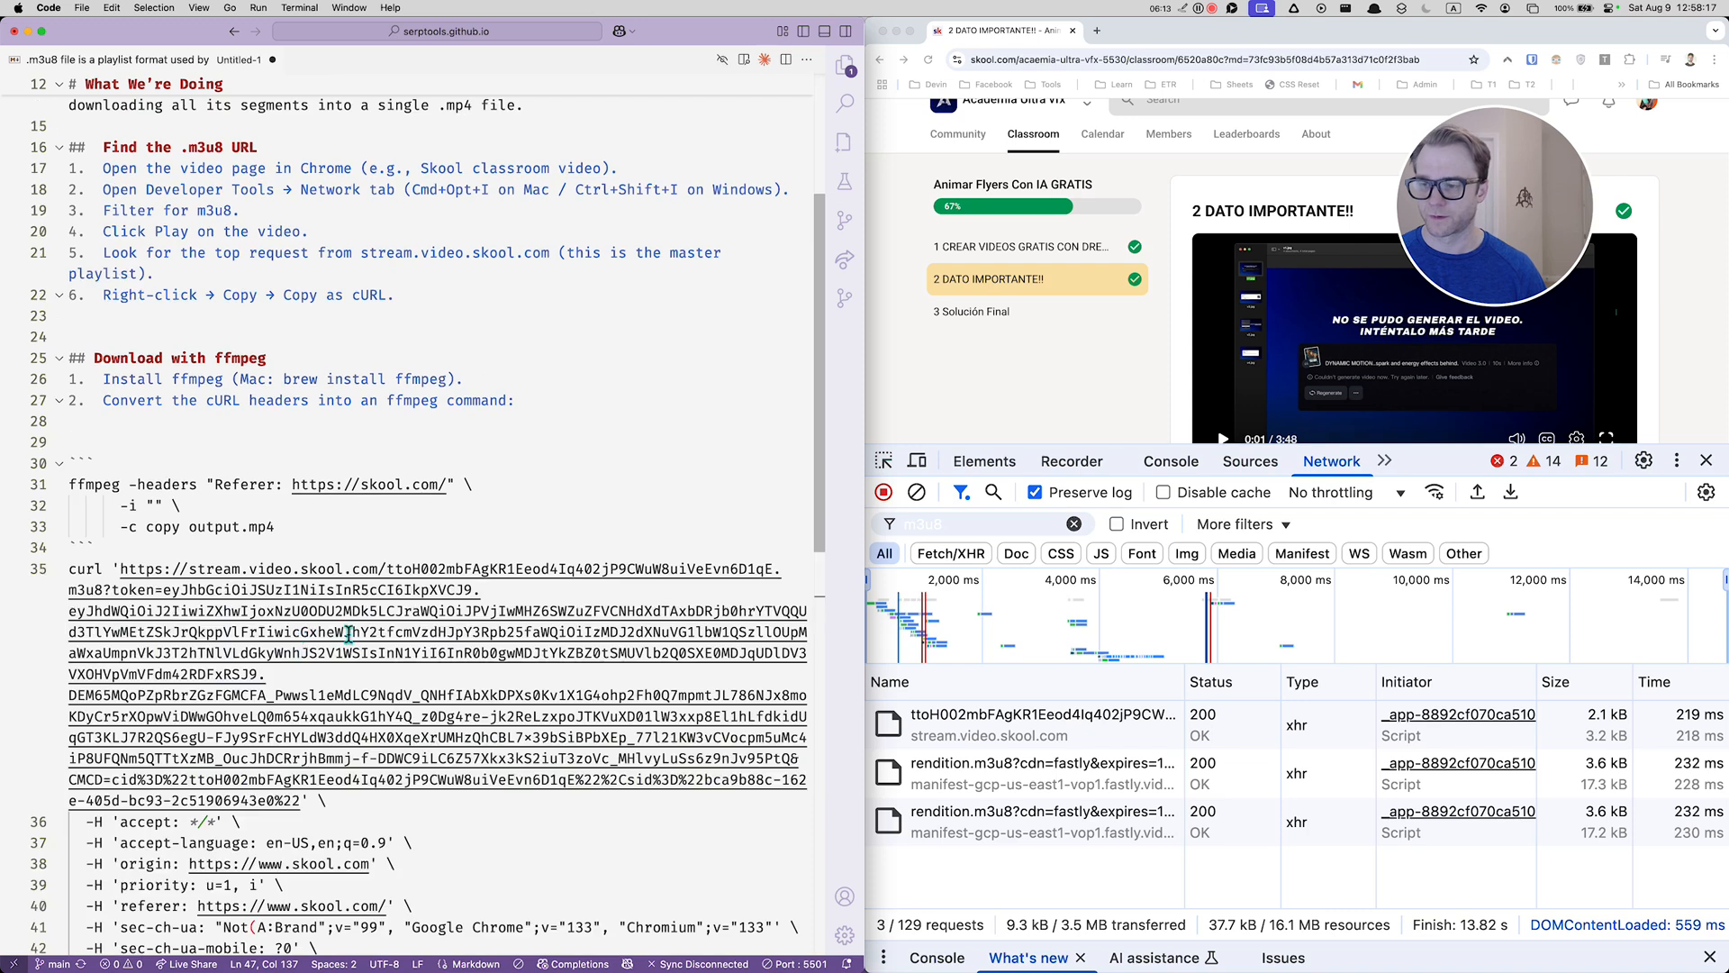
pyautogui.moveTo(302, 801); pyautogui.dragTo(120, 573)
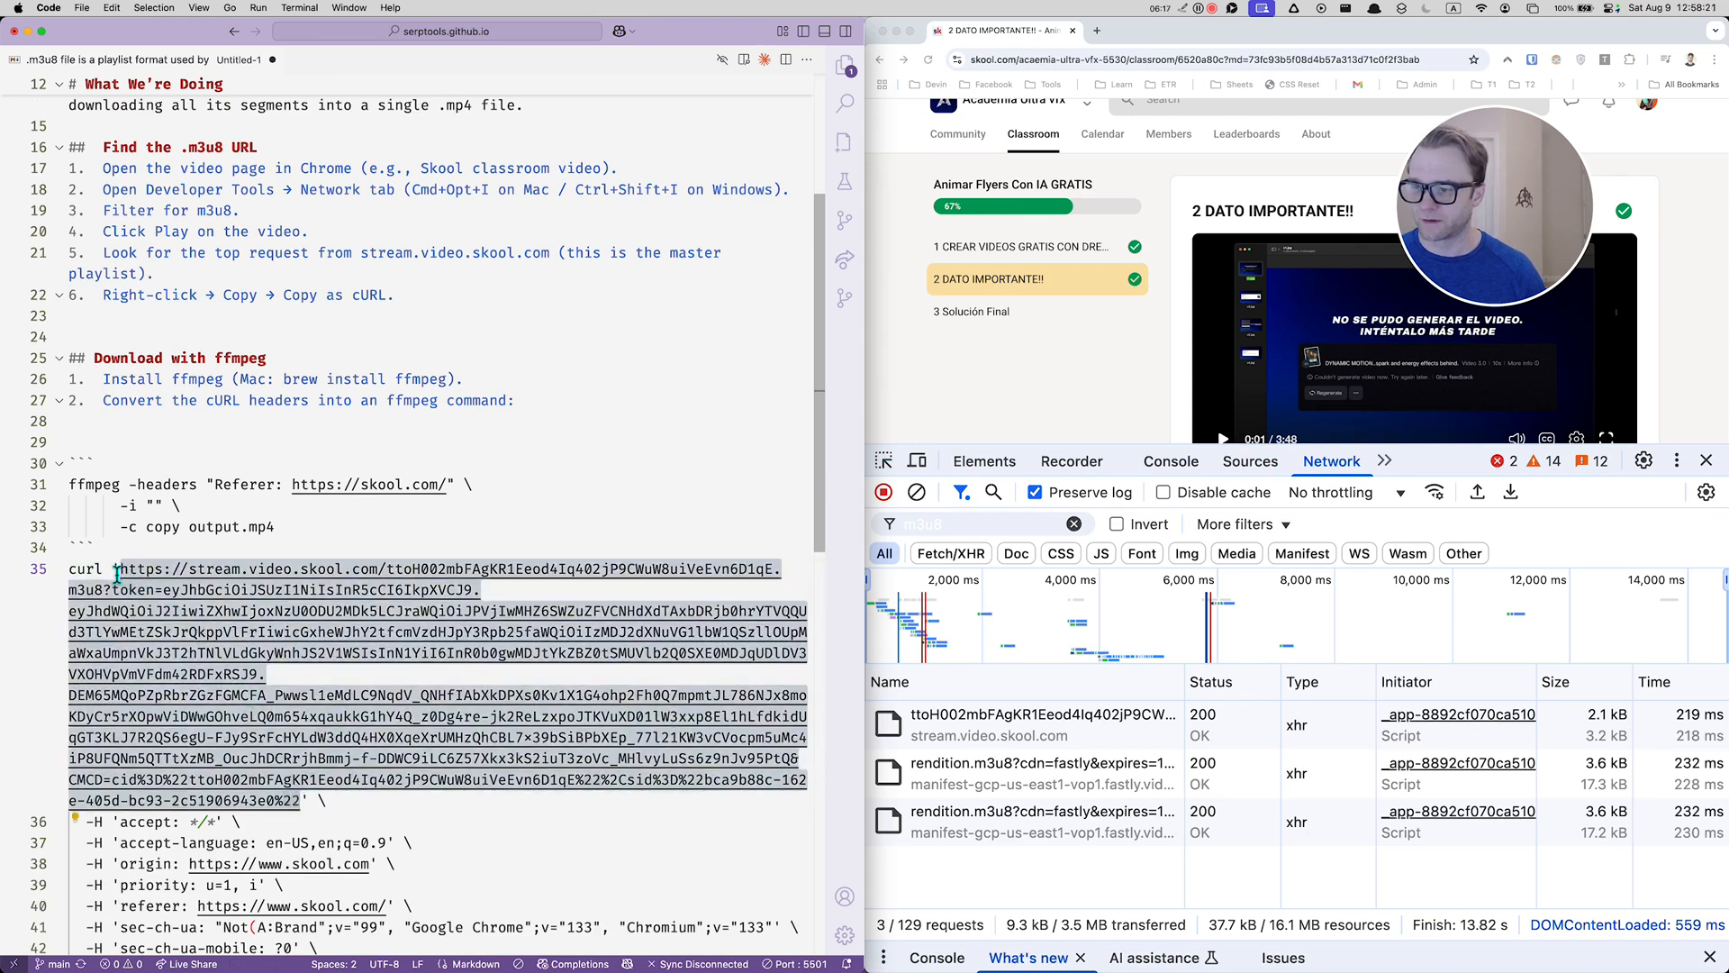
pyautogui.press('super+c')
pyautogui.click(155, 504)
pyautogui.press('super+v')
pyautogui.hotkey('alt', 'z')
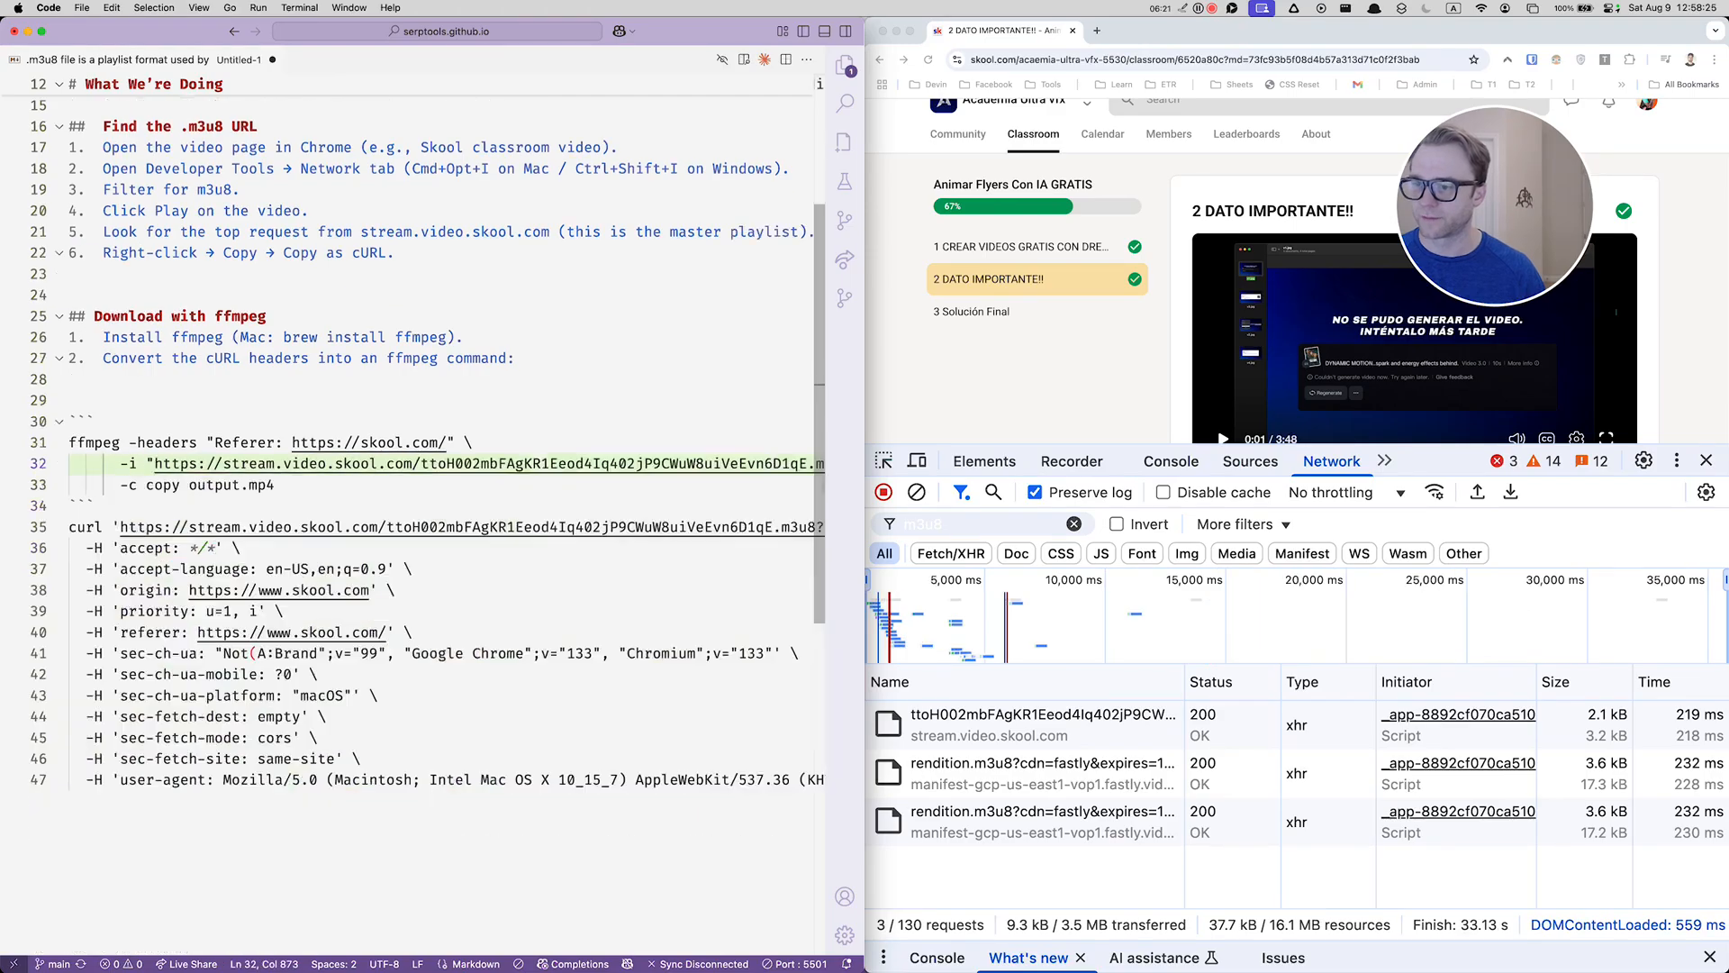
# - Copy the three-line ffmpeg command with its tokenised URL into the iTerm2 prompt and run it
pyautogui.moveTo(320, 485); pyautogui.dragTo(39, 442)
pyautogui.press('super+c')
pyautogui.press('super+Tab')
pyautogui.press('super+v')
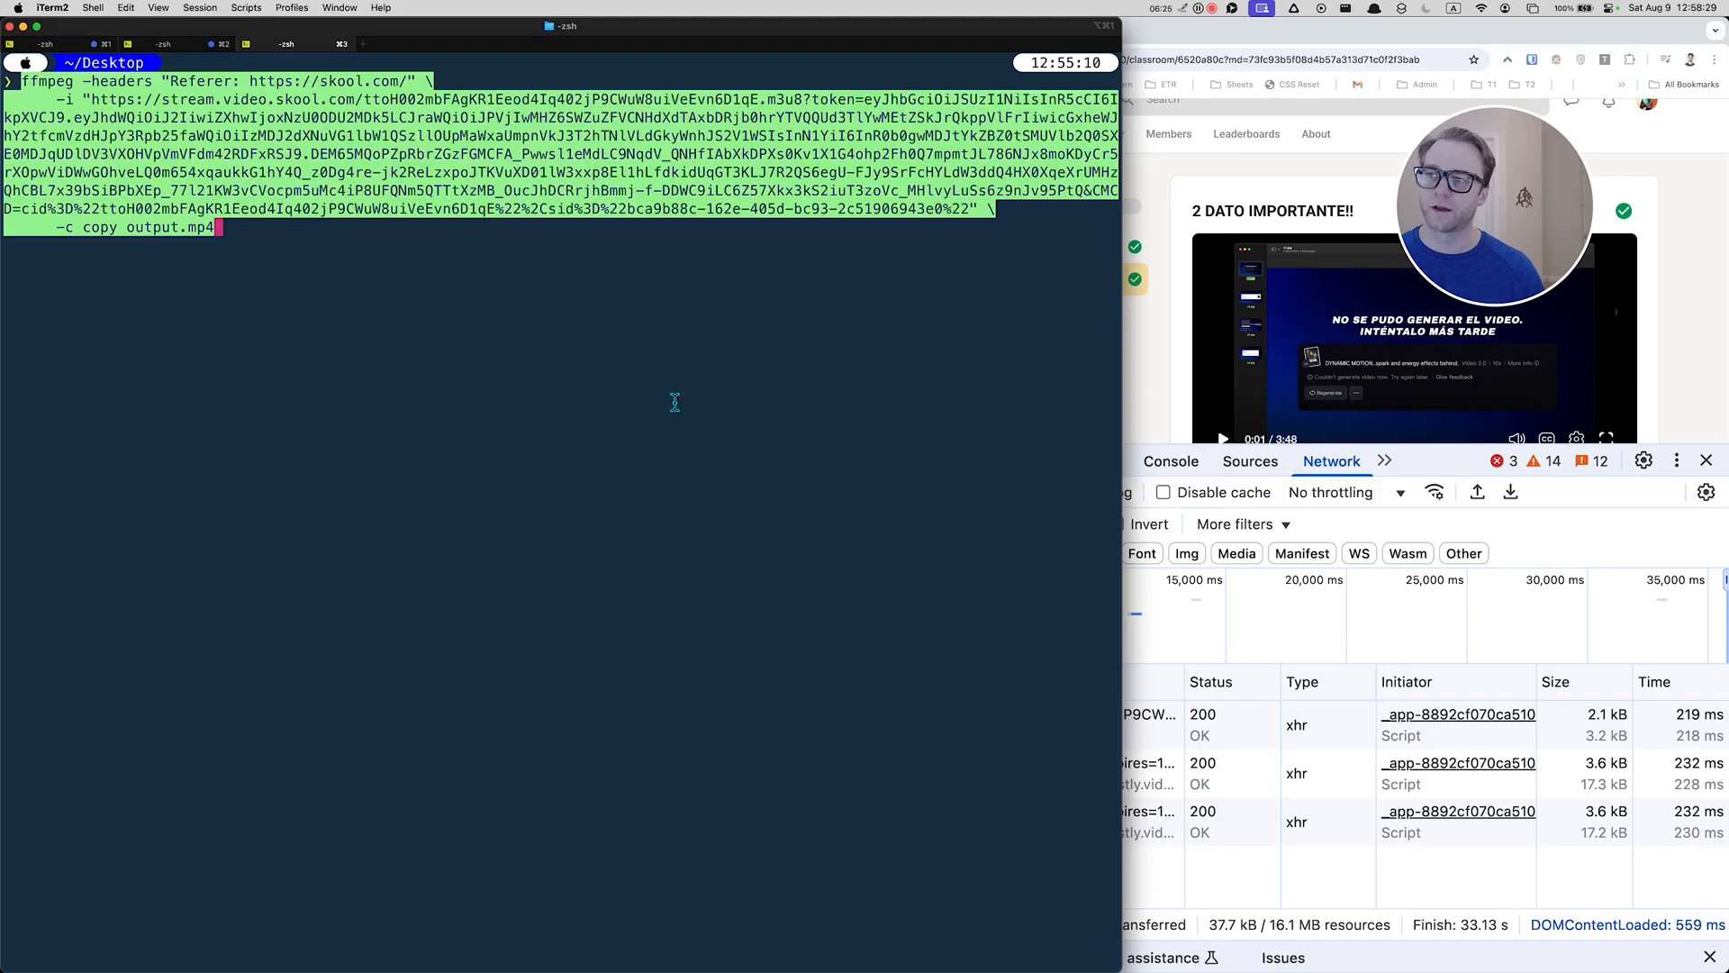
pyautogui.press('Return')
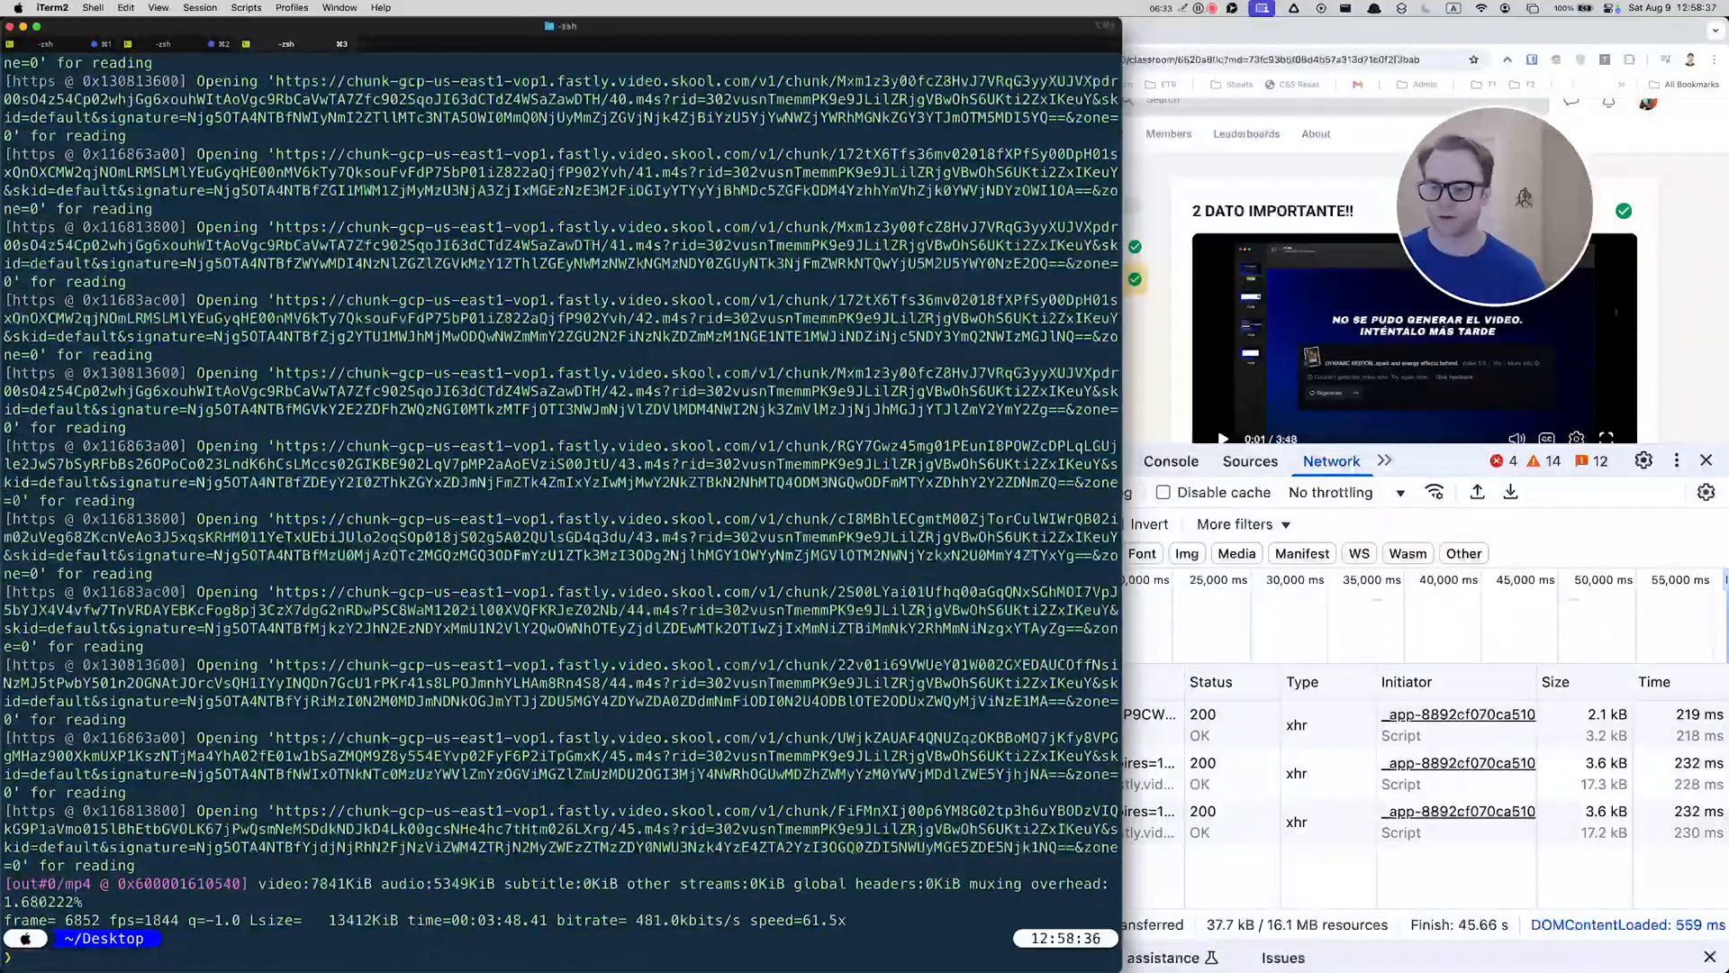
# - Preview output.mp4 on the desktop with the volume raised, close the preview, and bring the windows back
pyautogui.press('F11')
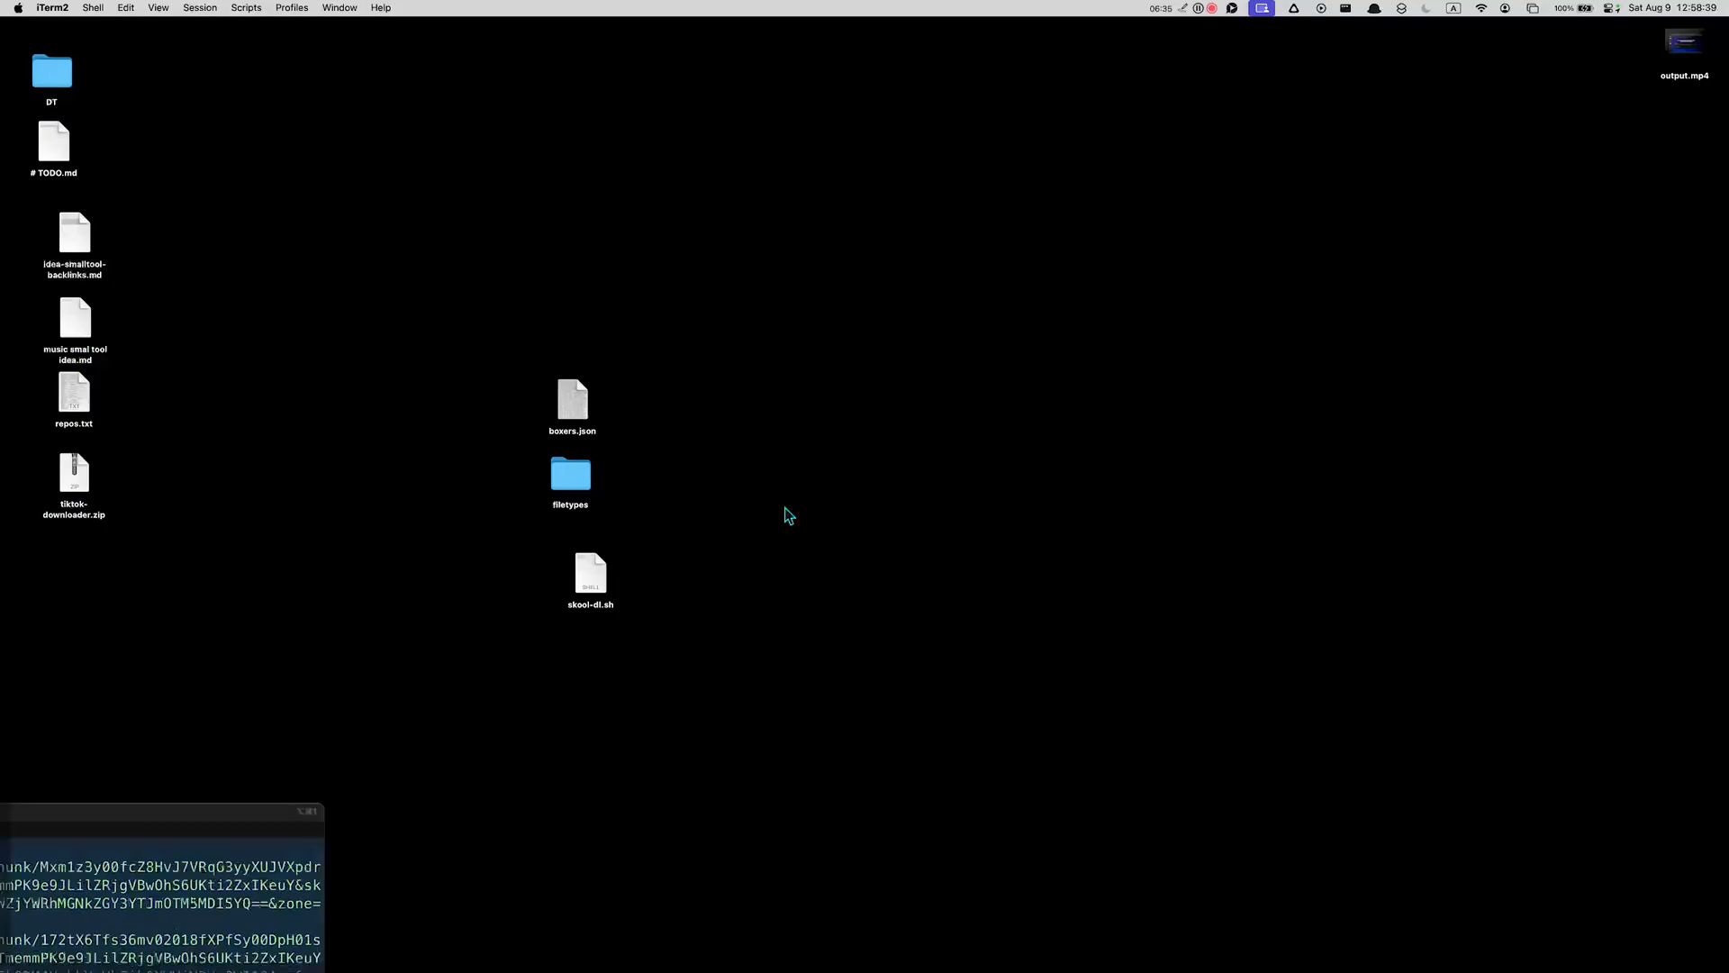
pyautogui.moveTo(1698, 58); pyautogui.dragTo(1305, 174)
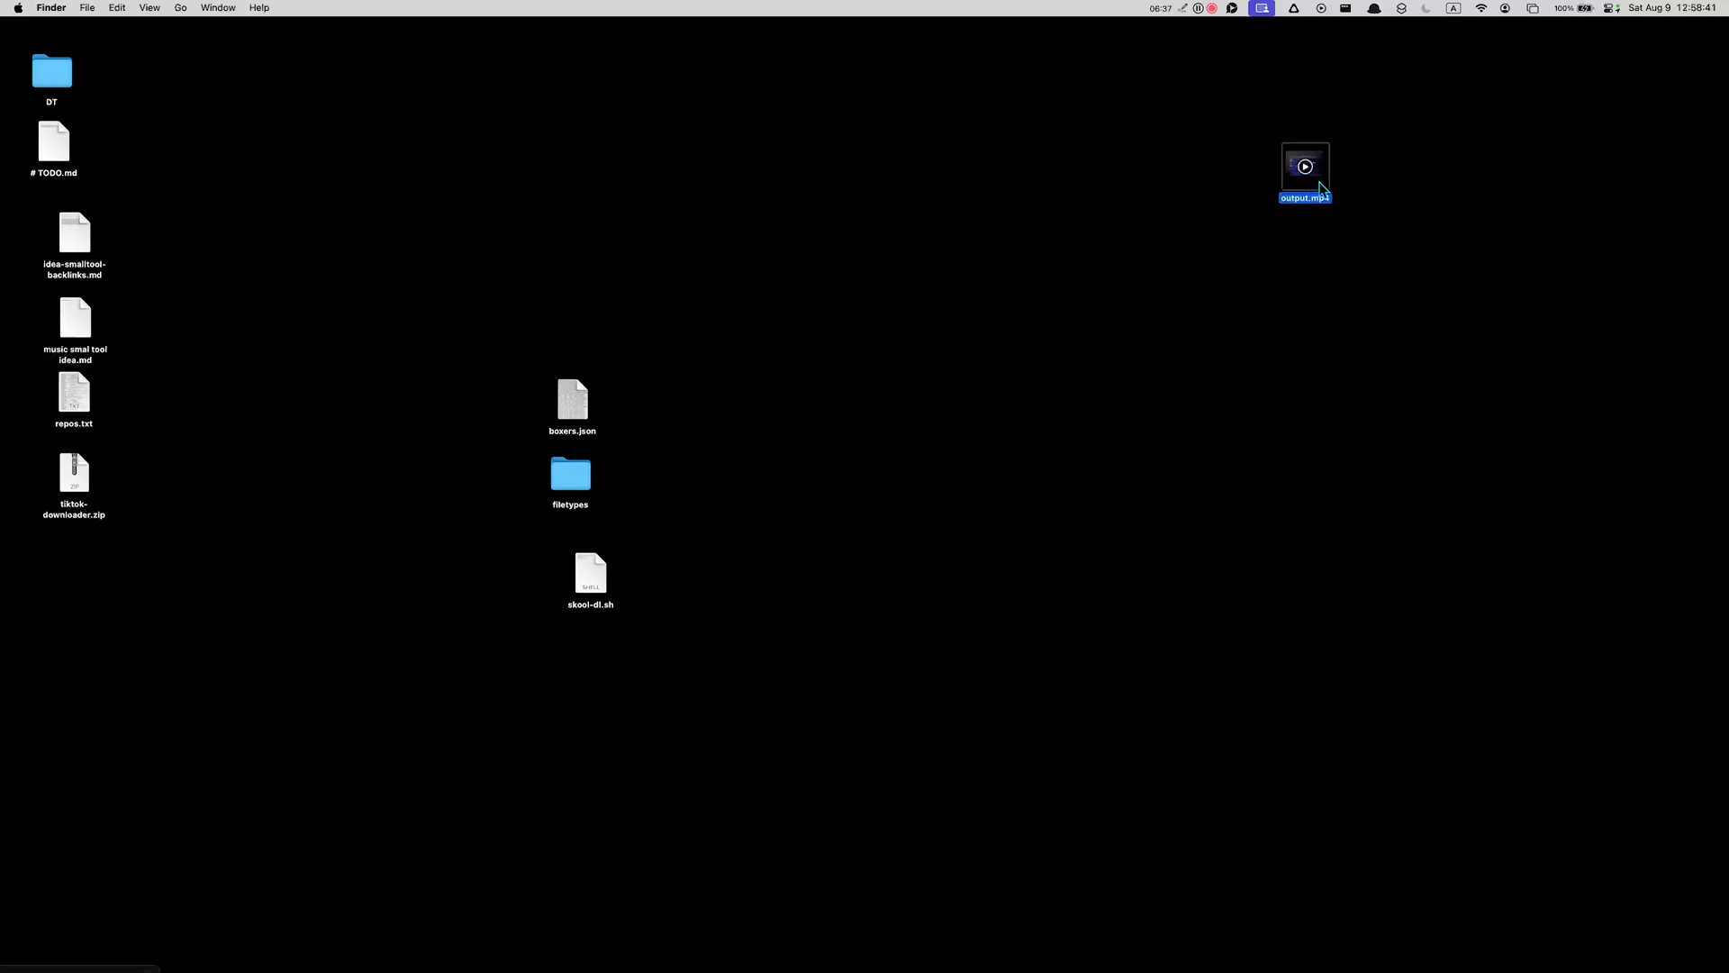
pyautogui.press('space')
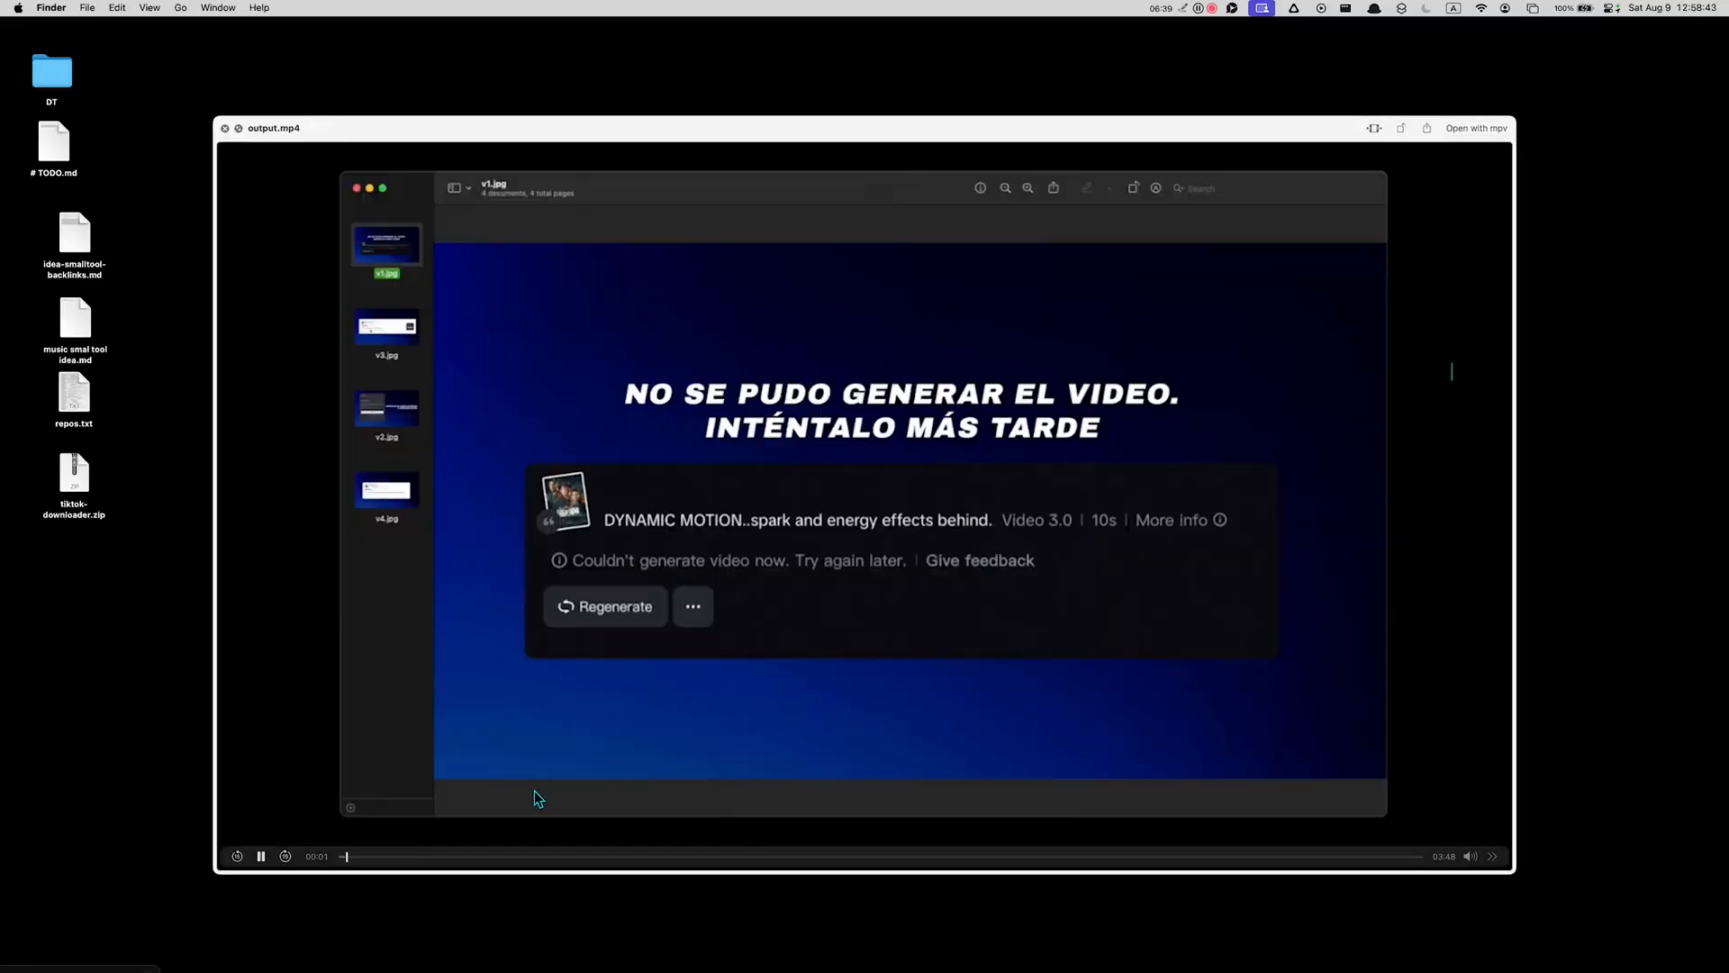
pyautogui.press('XF86AudioRaiseVolume')
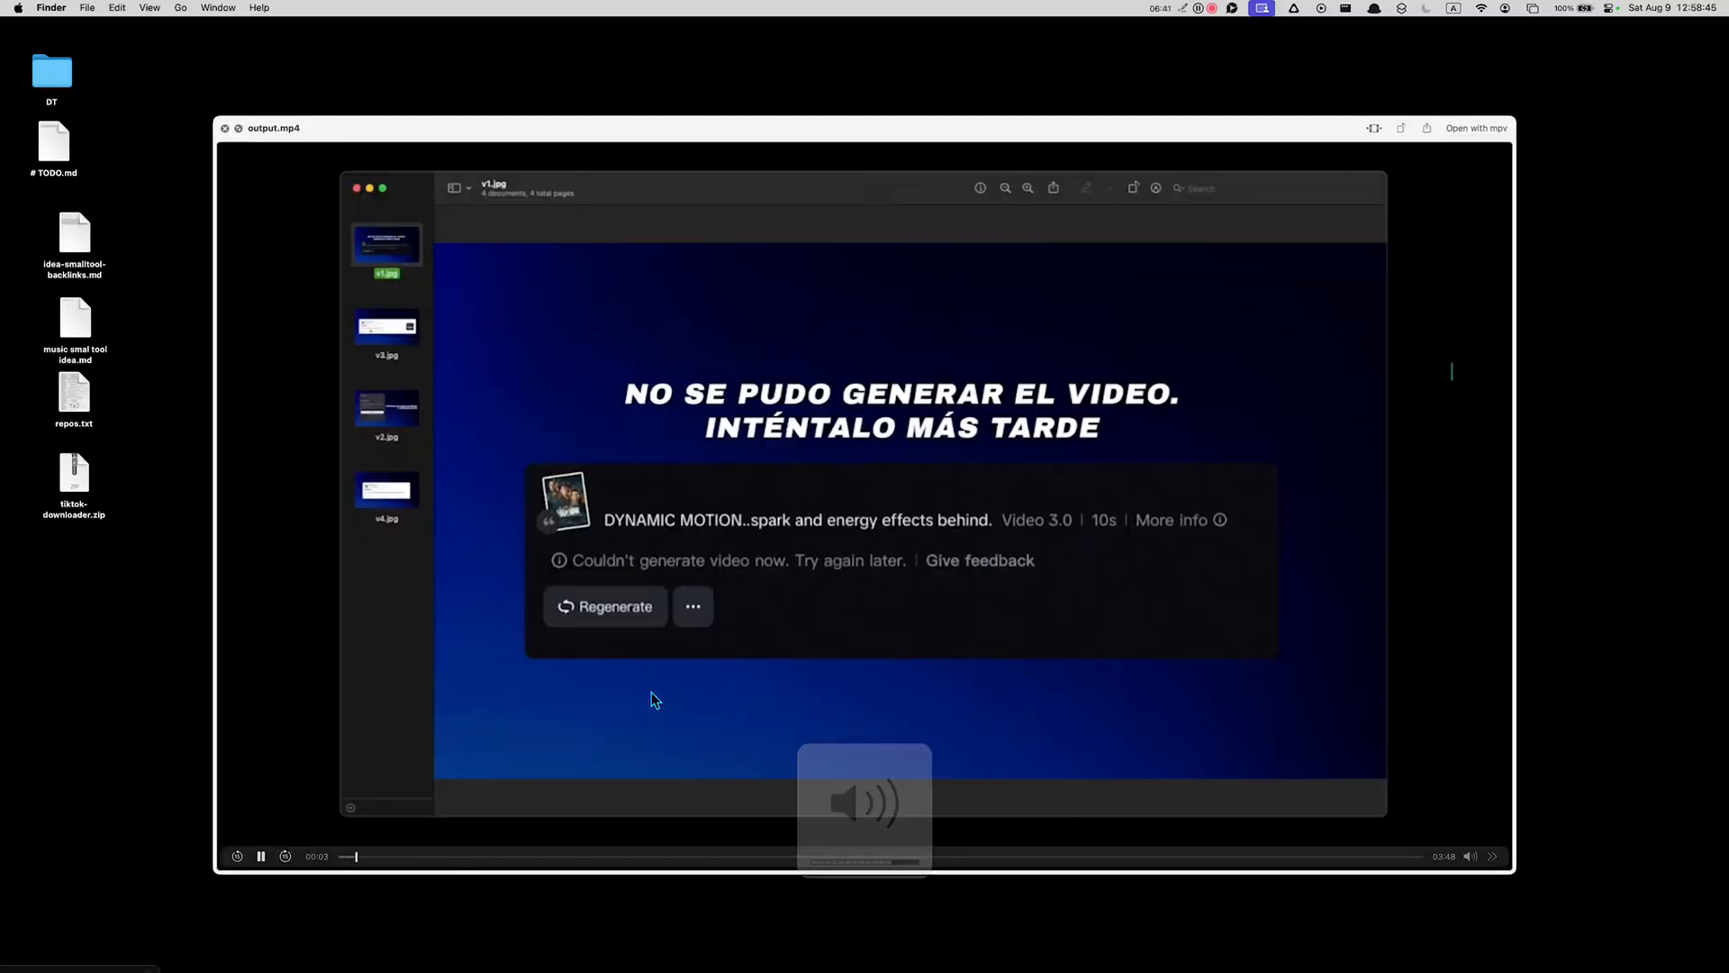
pyautogui.press('space')
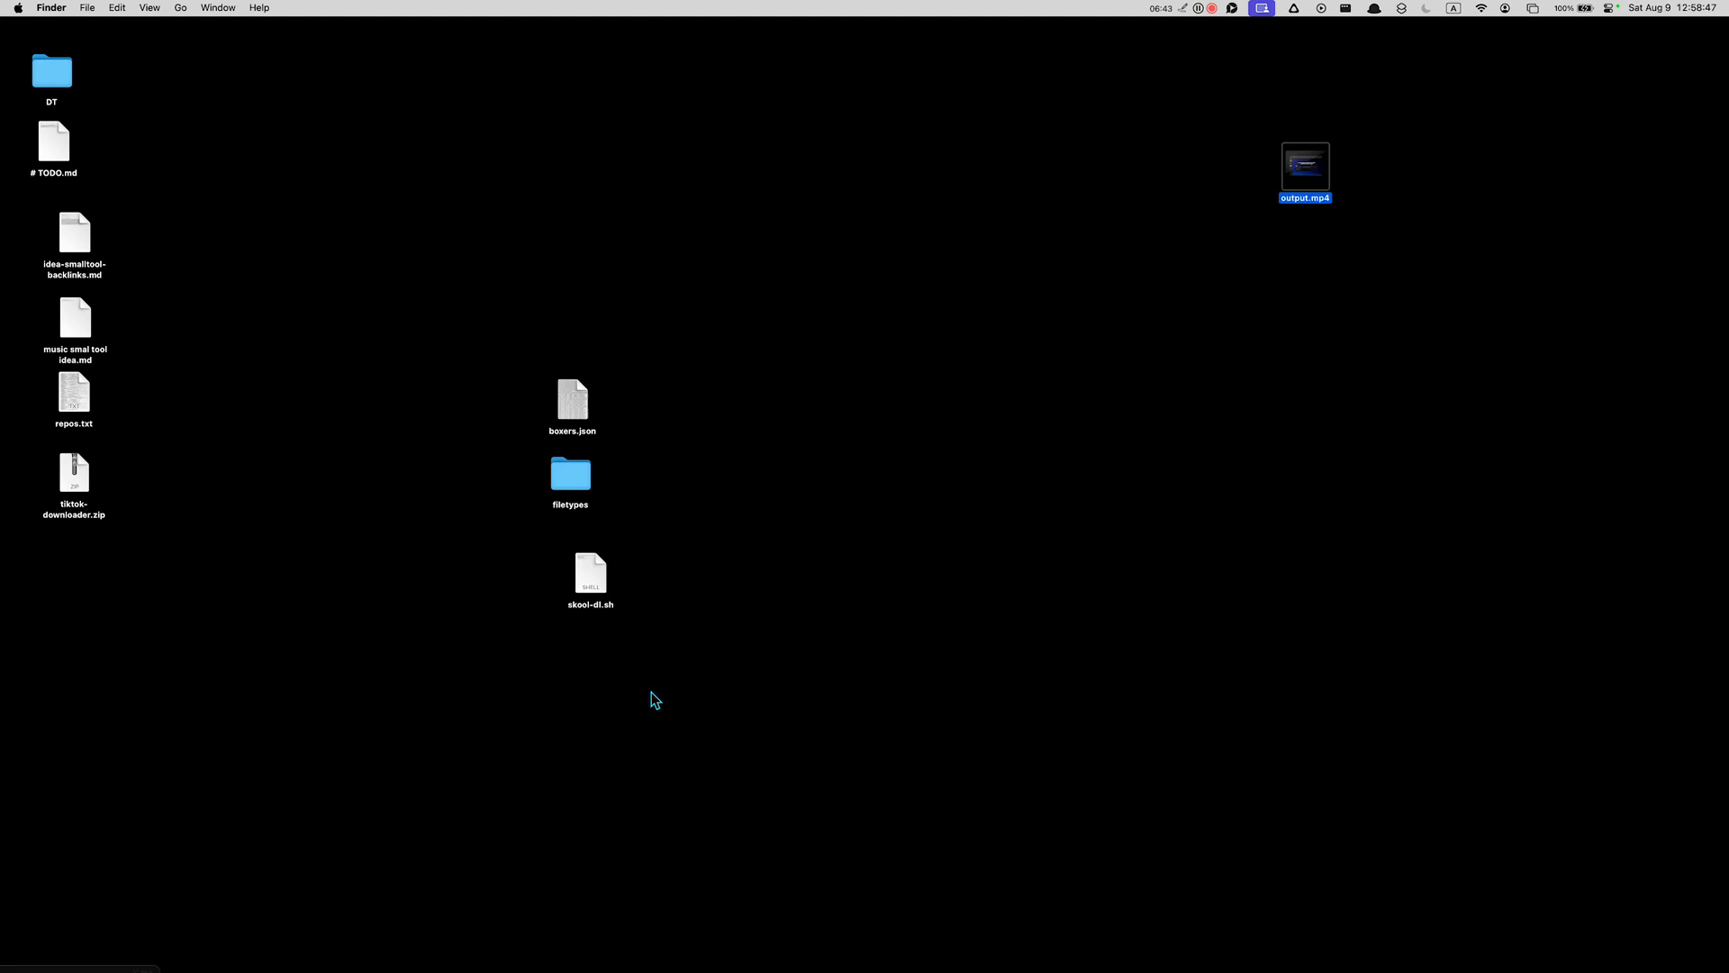
pyautogui.press('F11')
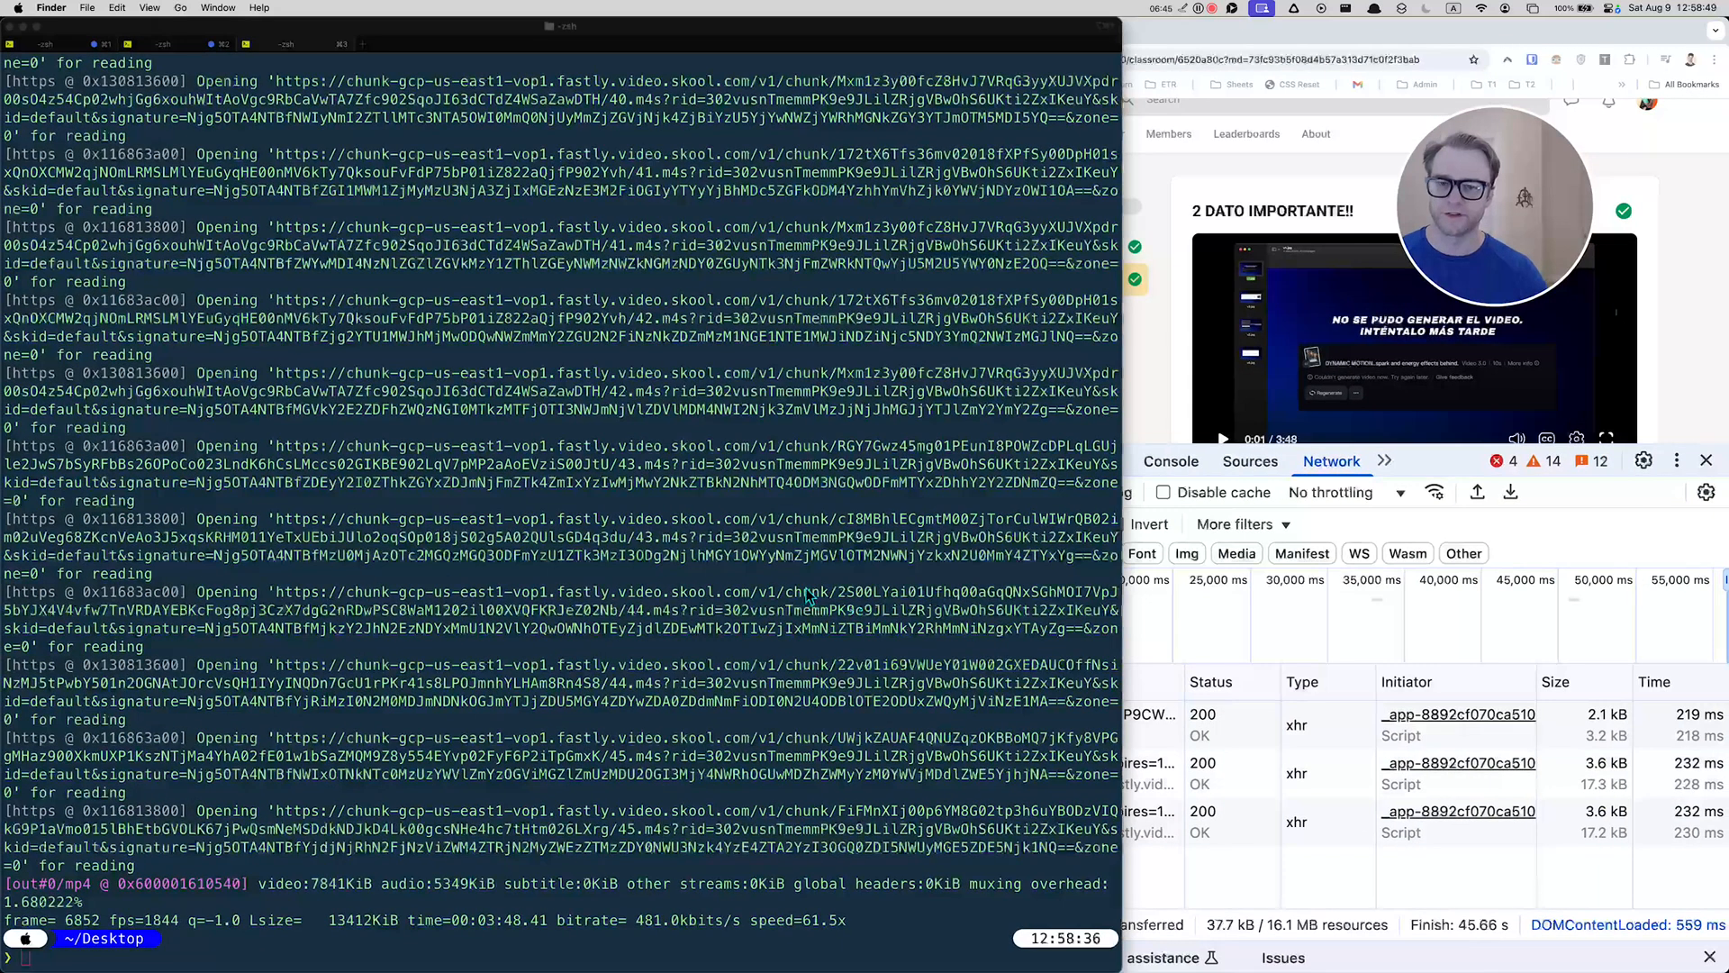
# - Switch to the lesson page in Chrome and close the developer tools
pyautogui.click(1090, 588)
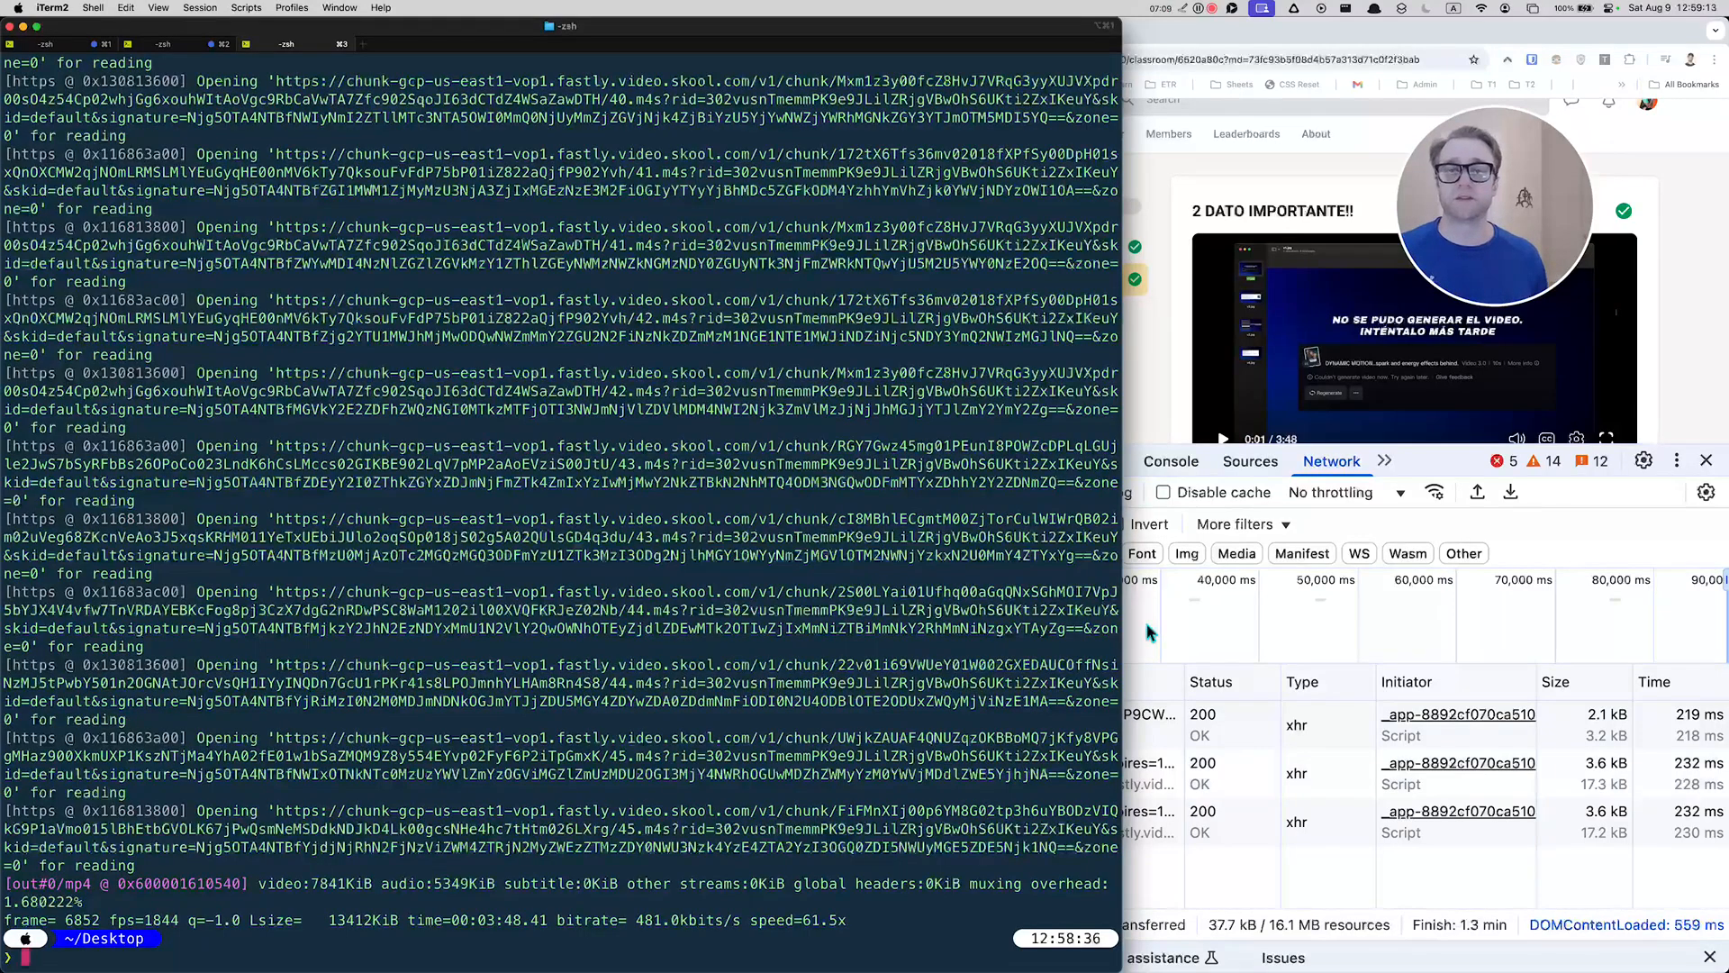
pyautogui.click(1428, 484)
pyautogui.moveTo(1427, 450); pyautogui.dragTo(1400, 656)
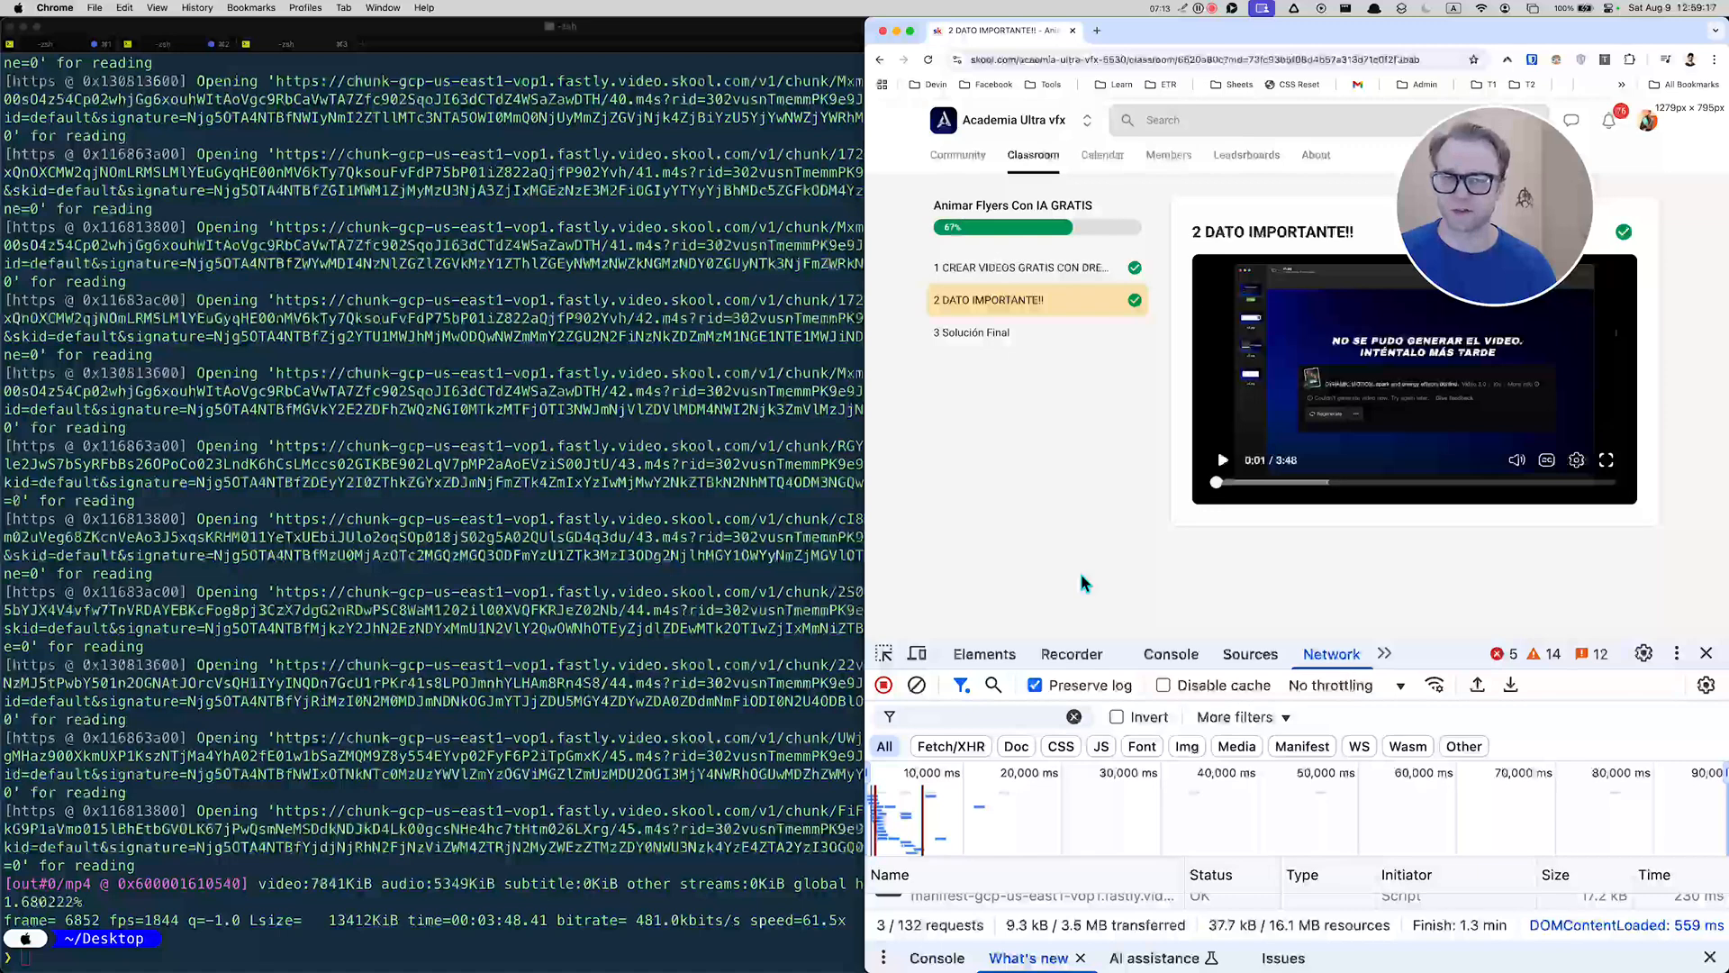
pyautogui.click(1704, 655)
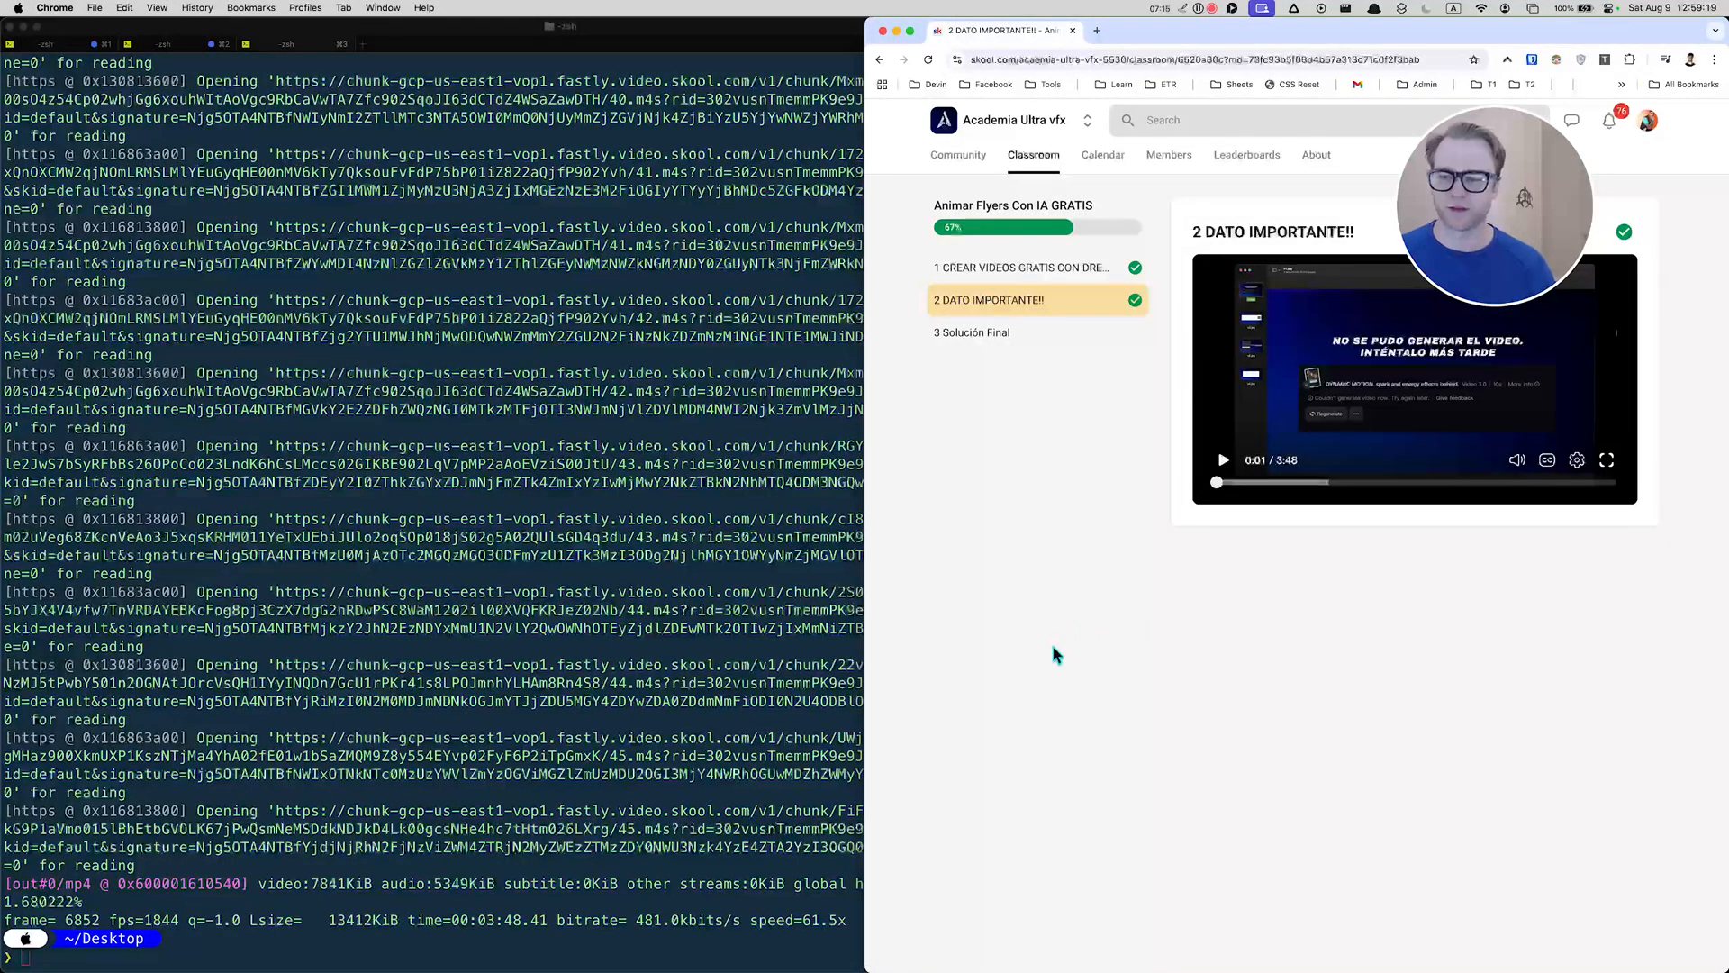
# - Switch to Visual Studio Code and review the ffmpeg installation instruction in the notes
pyautogui.press('super+Tab')
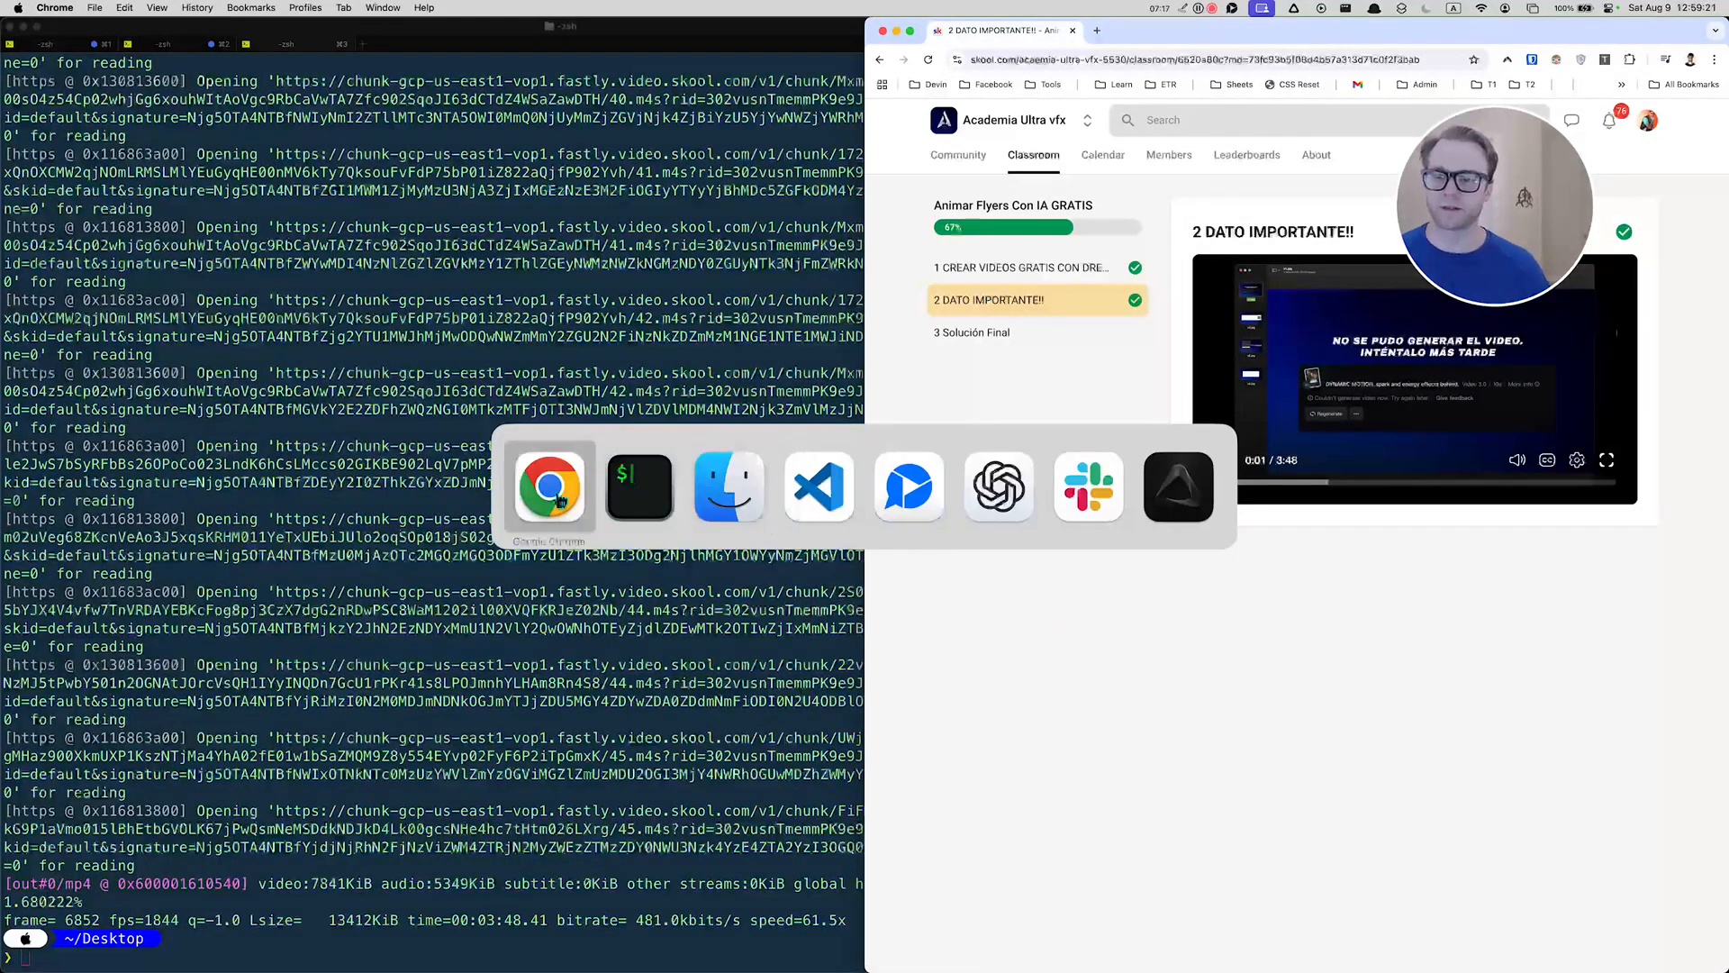
pyautogui.press('super+Tab')
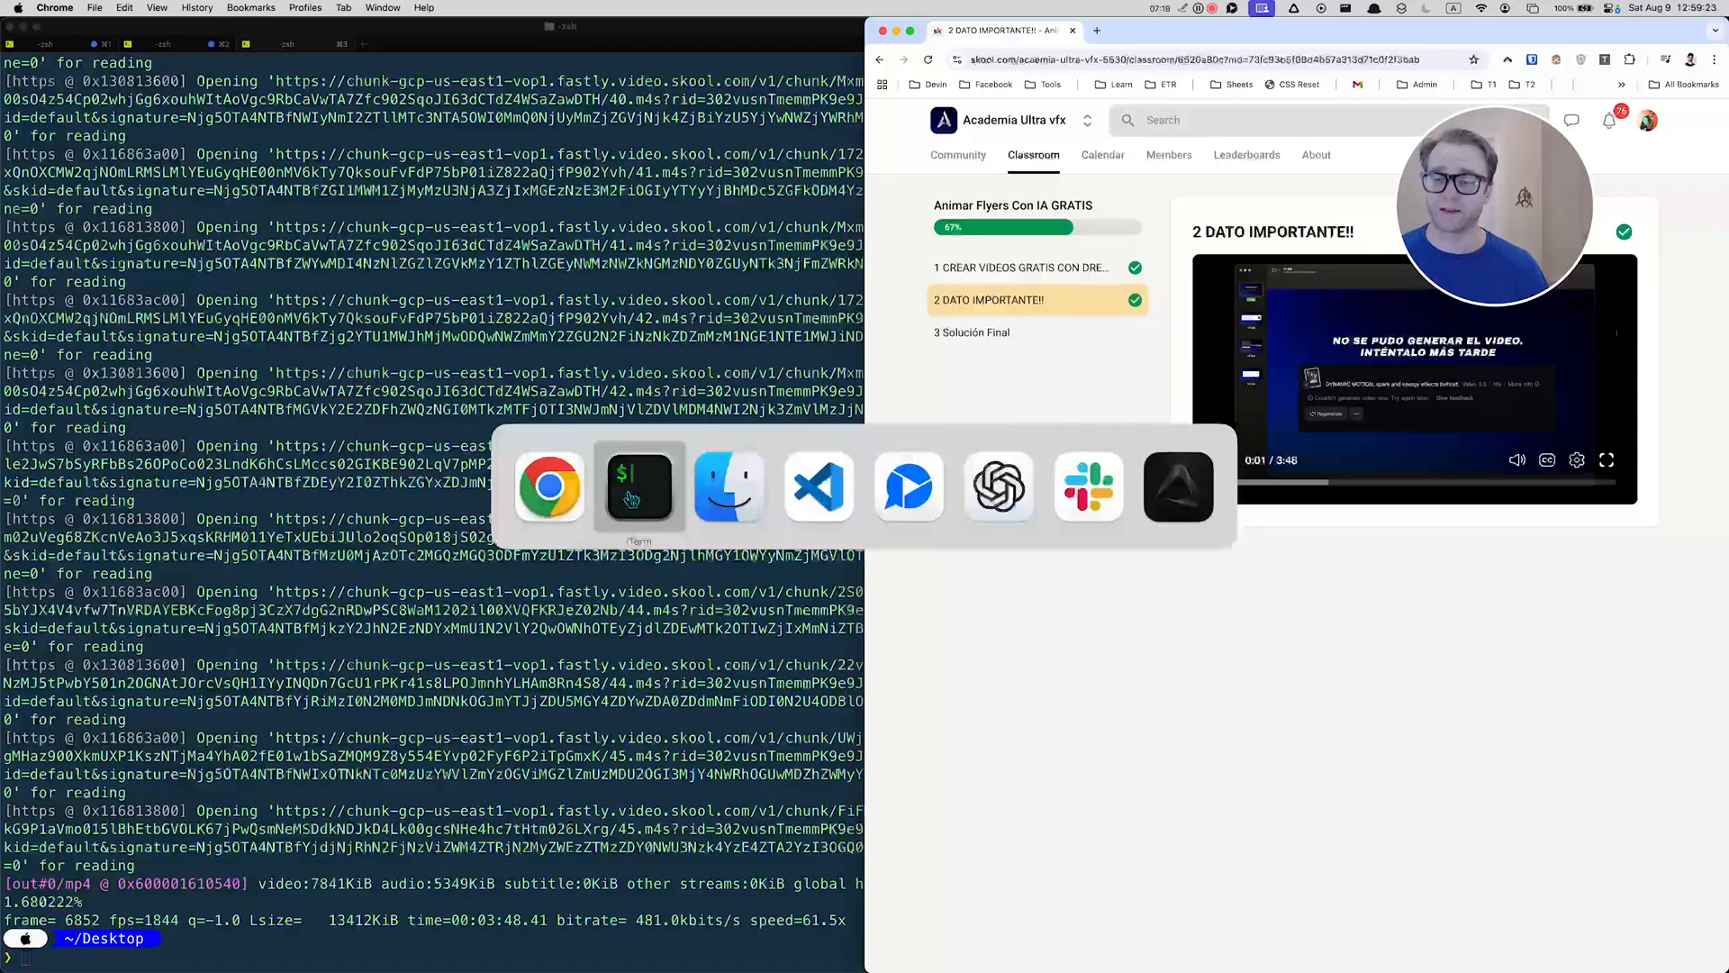
pyautogui.press('super+Tab')
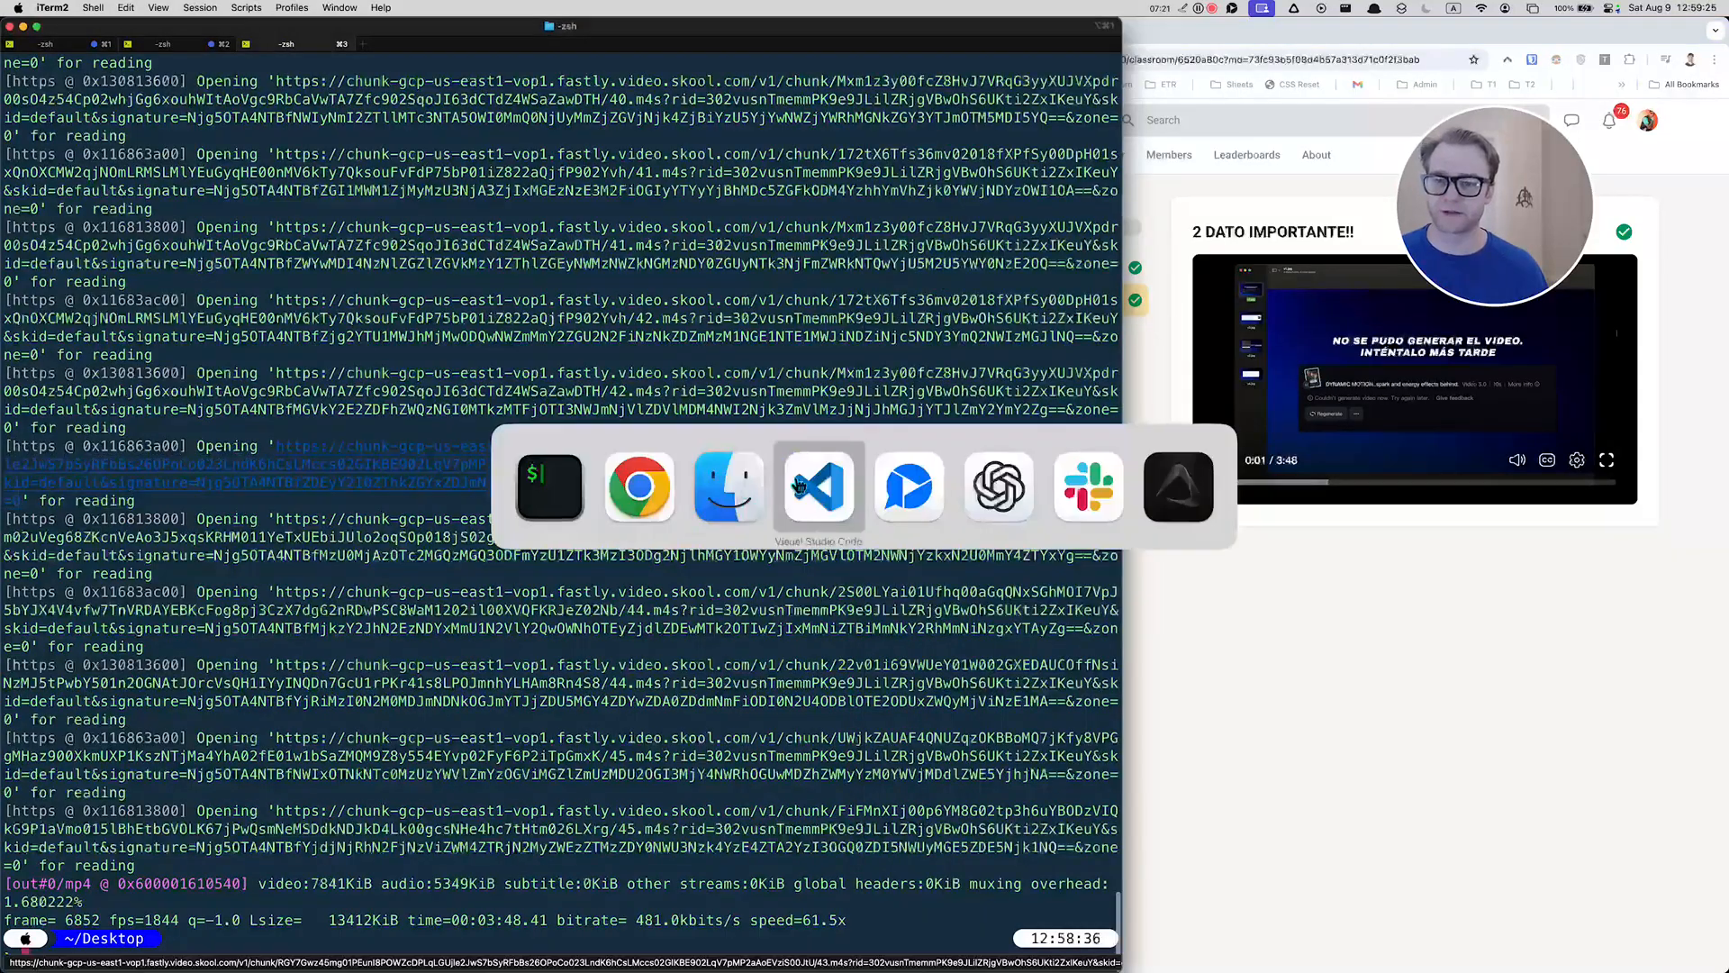
pyautogui.click(566, 352)
pyautogui.moveTo(301, 358); pyautogui.dragTo(120, 337)
pyautogui.click(488, 327)
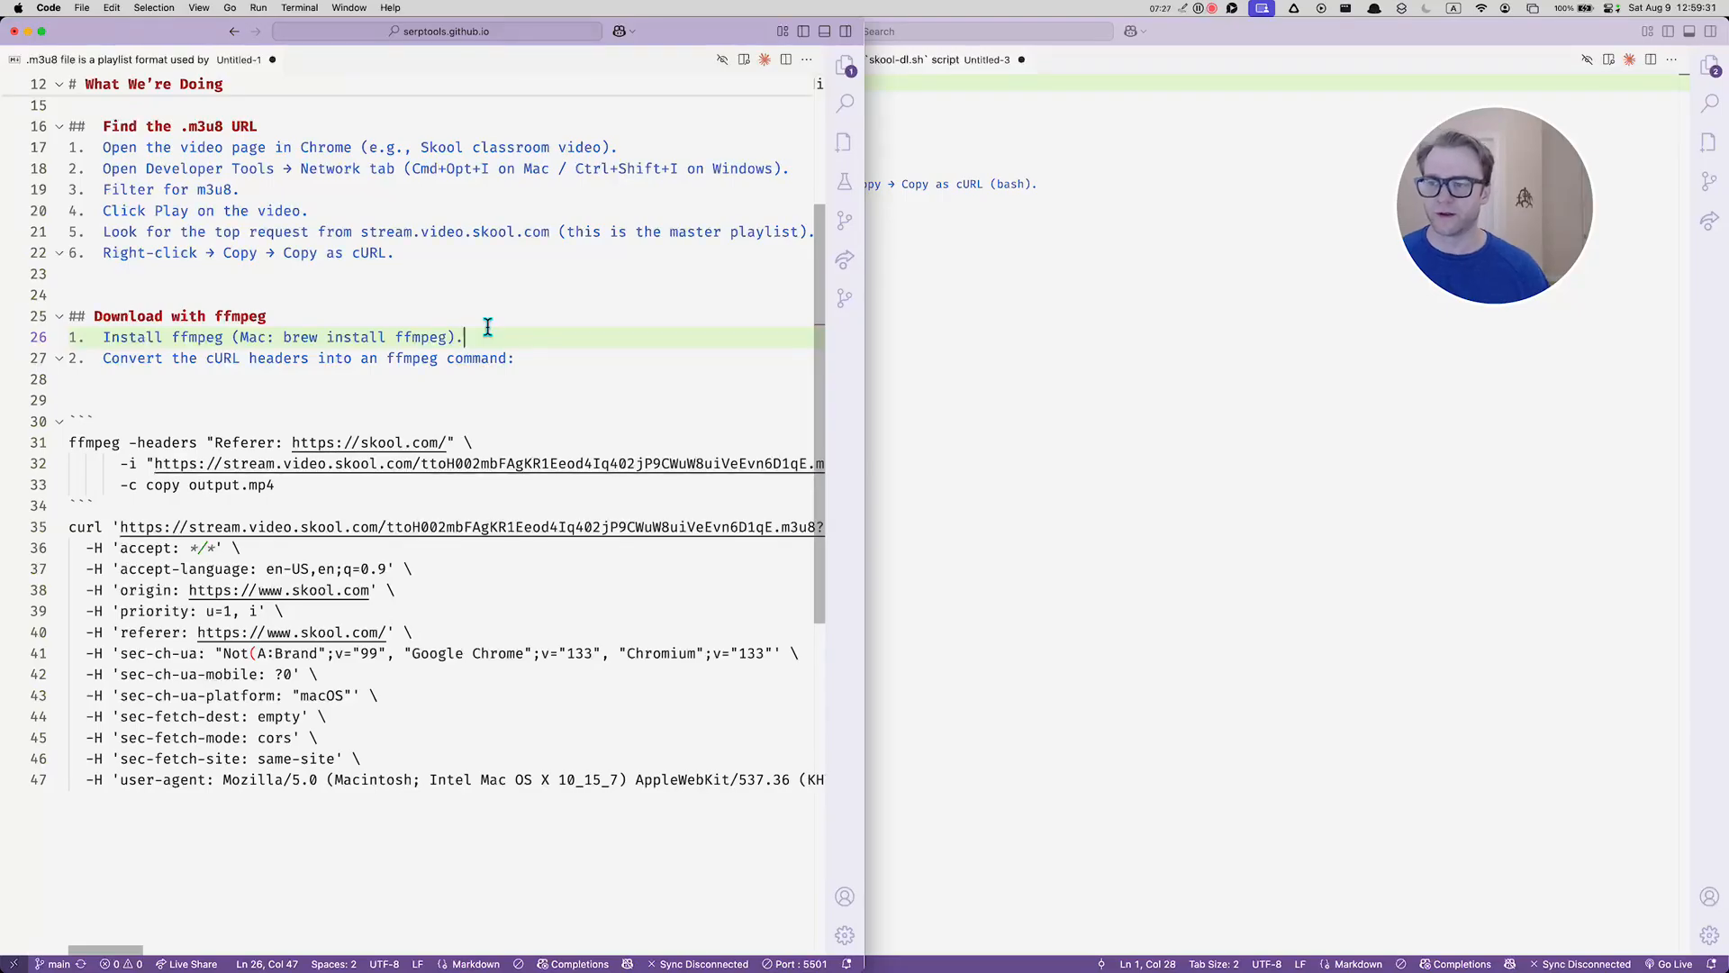
# - Switch to Chrome and open the Homebrew website, brew.sh, in a new tab
pyautogui.press('super+Tab')
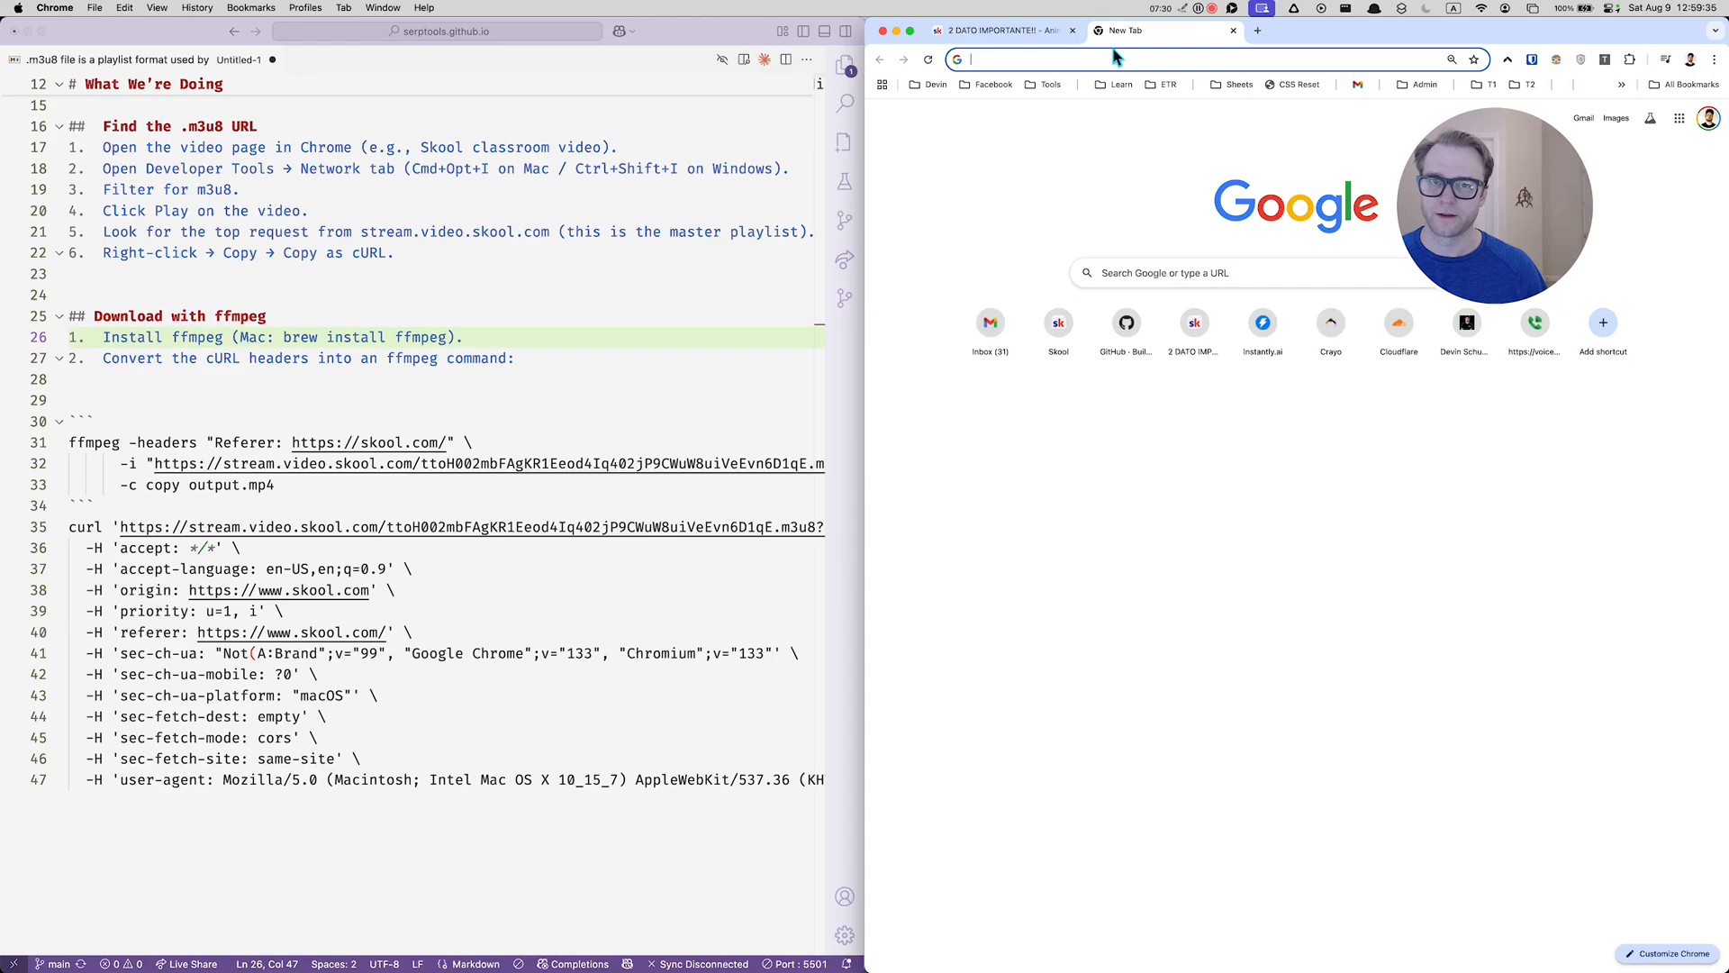
pyautogui.click(1096, 31)
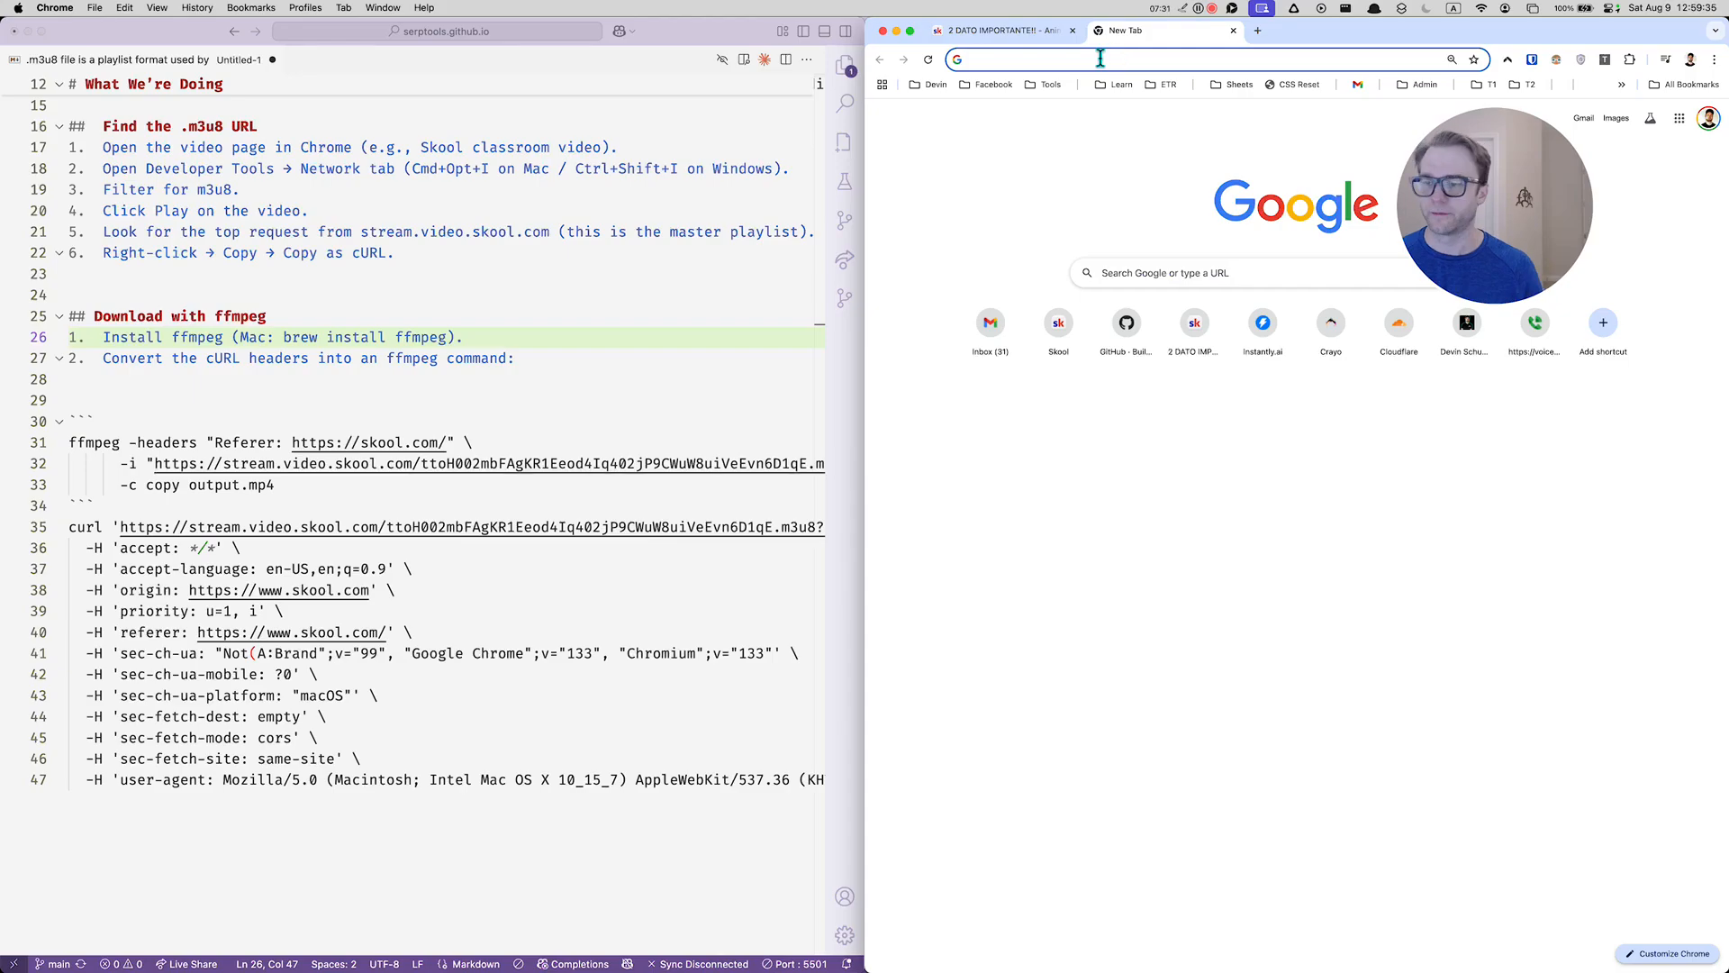
pyautogui.write('brew.sh')
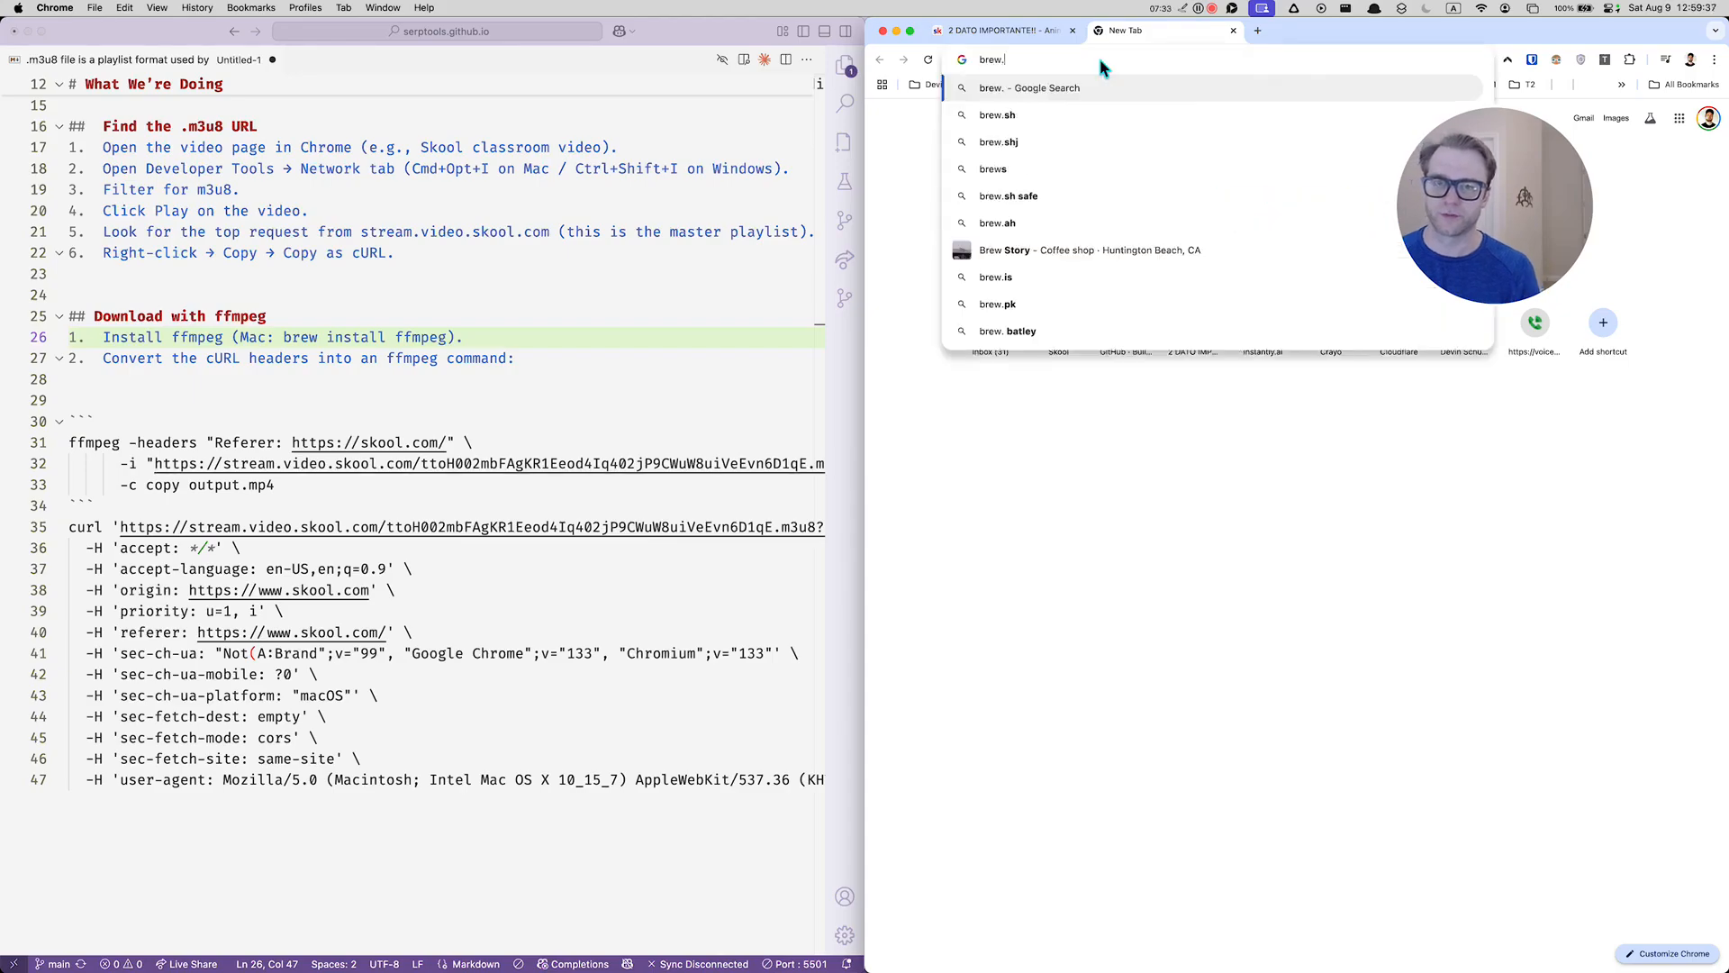
pyautogui.press('Return')
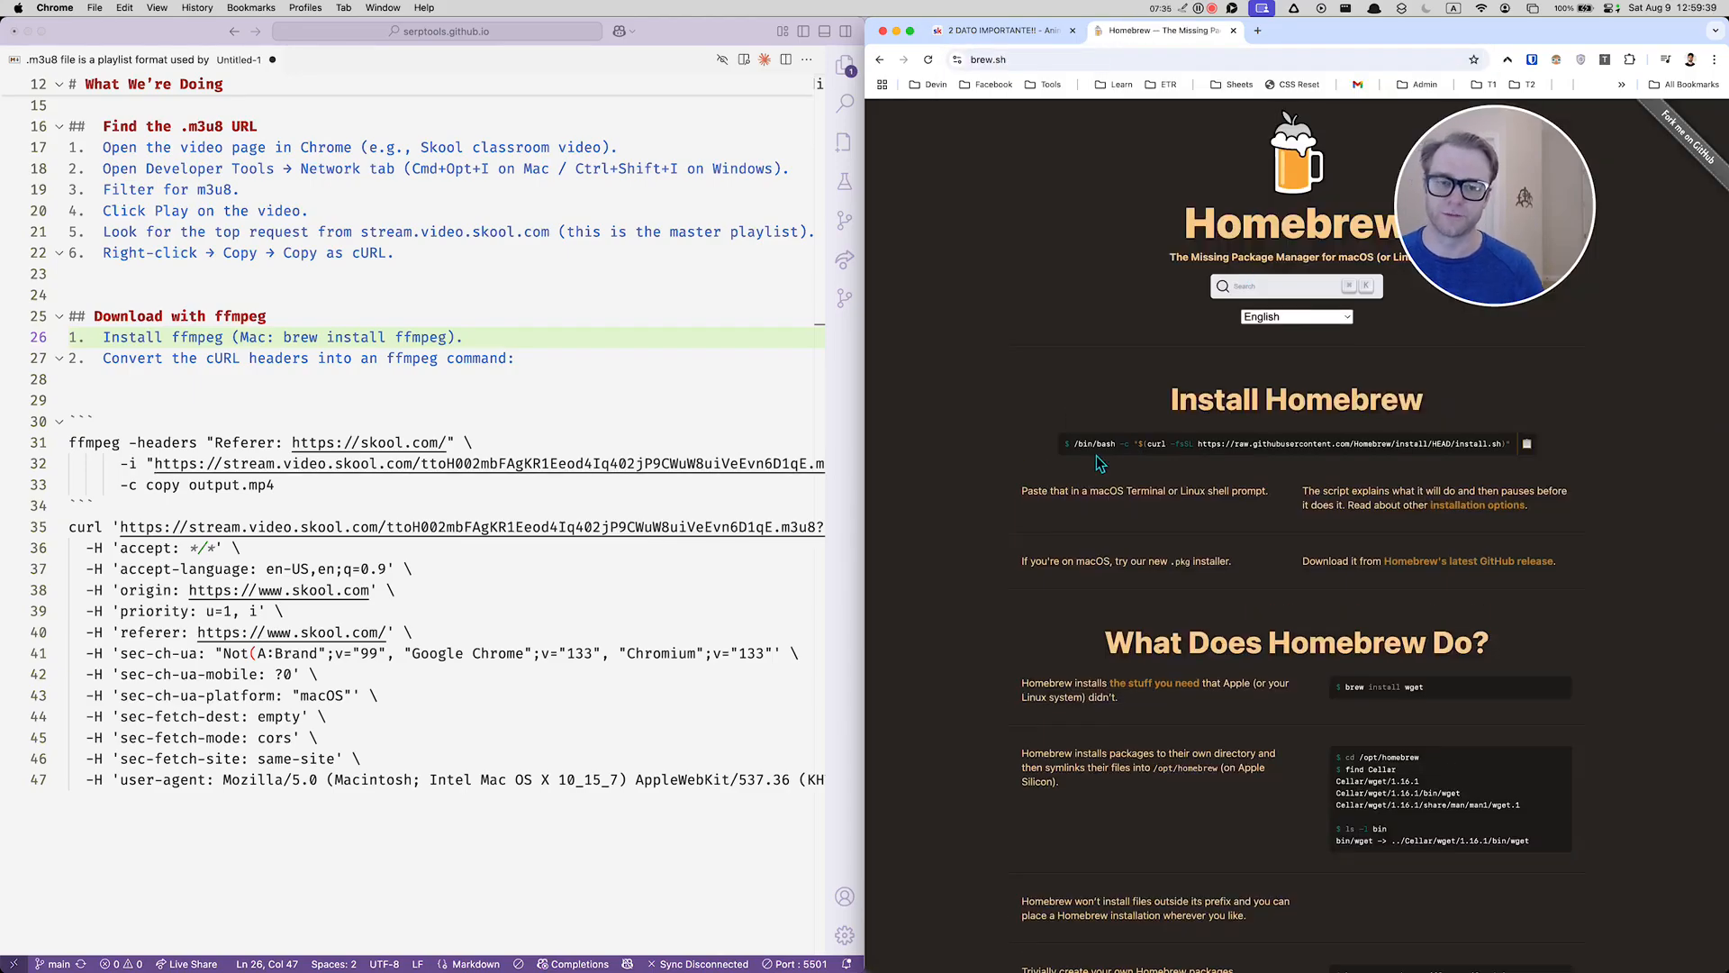
# - Format "brew install ffmpeg" as inline code with backticks in the first download instruction of the Visual Studio Code notes
pyautogui.click(627, 342)
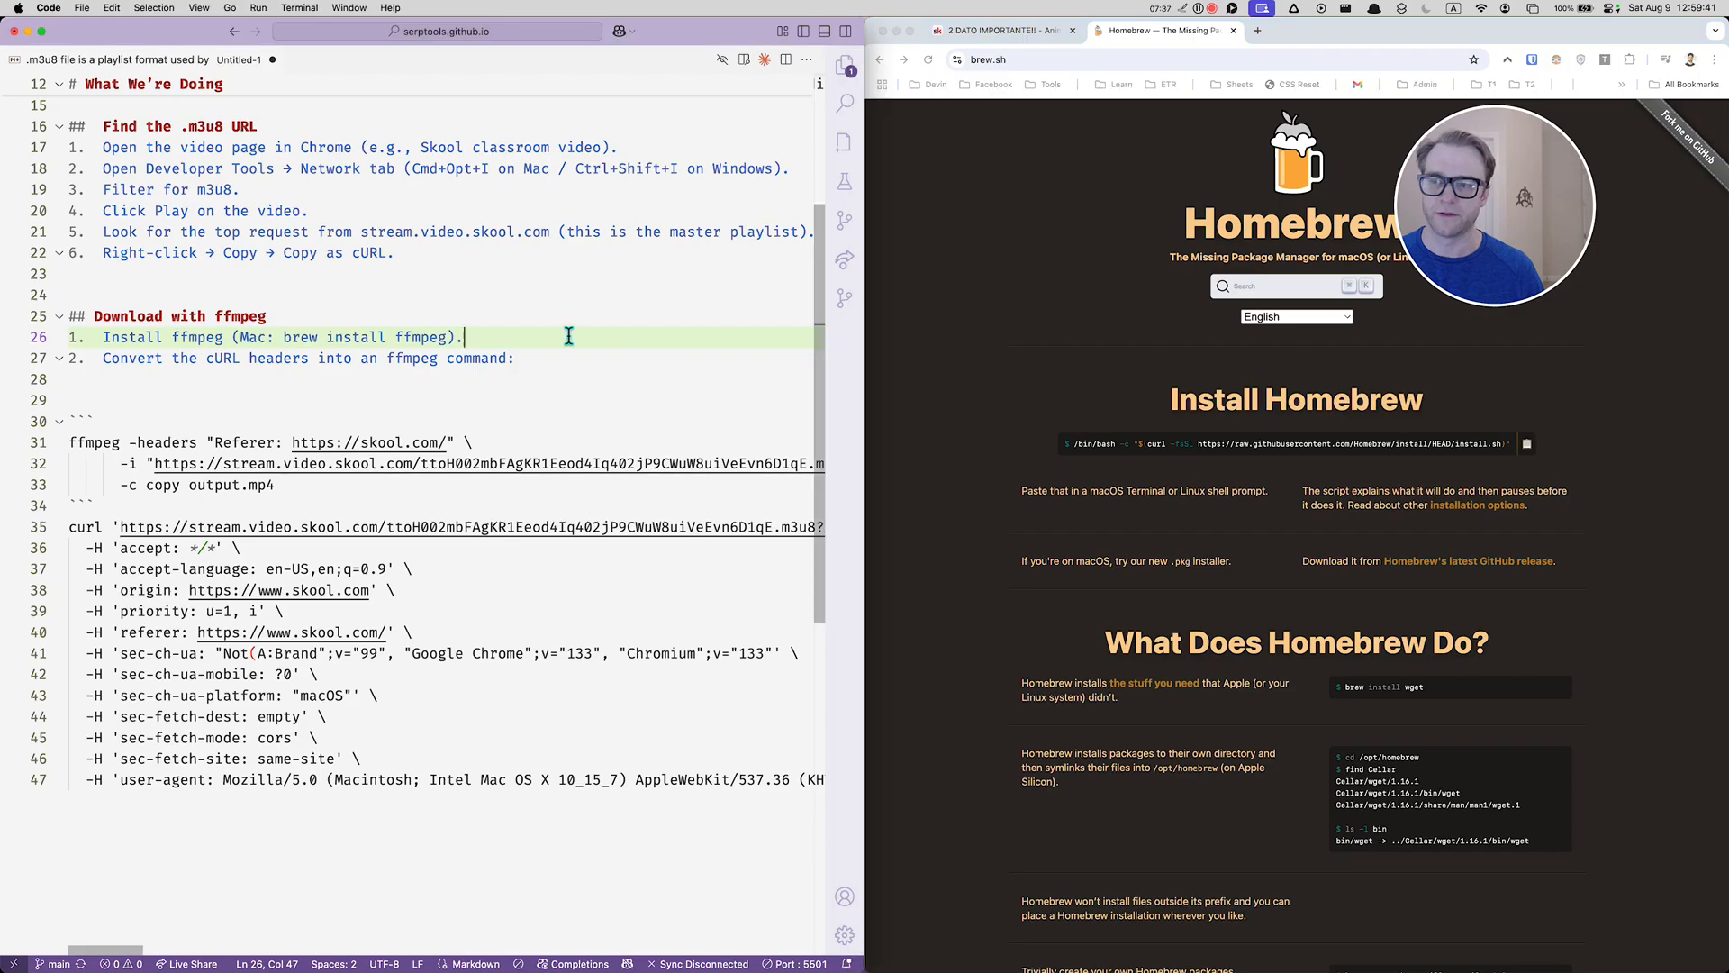
pyautogui.moveTo(617, 334); pyautogui.dragTo(176, 337)
pyautogui.click(291, 337)
pyautogui.click(284, 337)
pyautogui.write('`')
pyautogui.click(459, 337)
pyautogui.write('`')
pyautogui.click(570, 332)
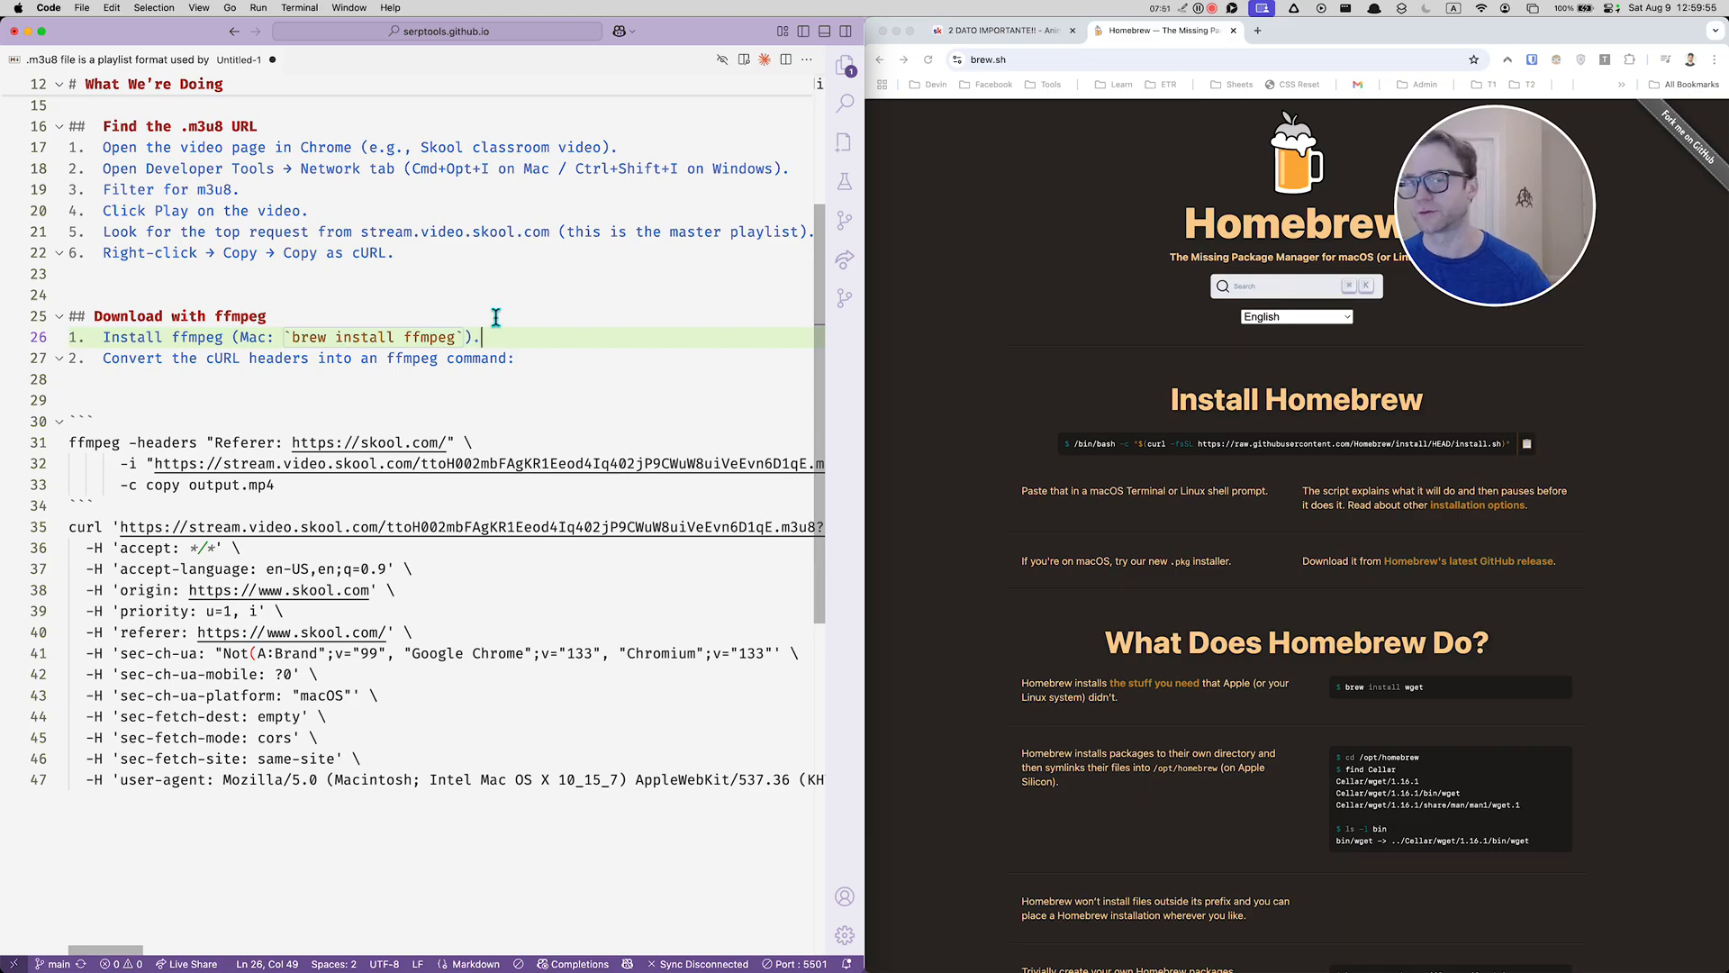
pyautogui.scroll(3, 525, 390)
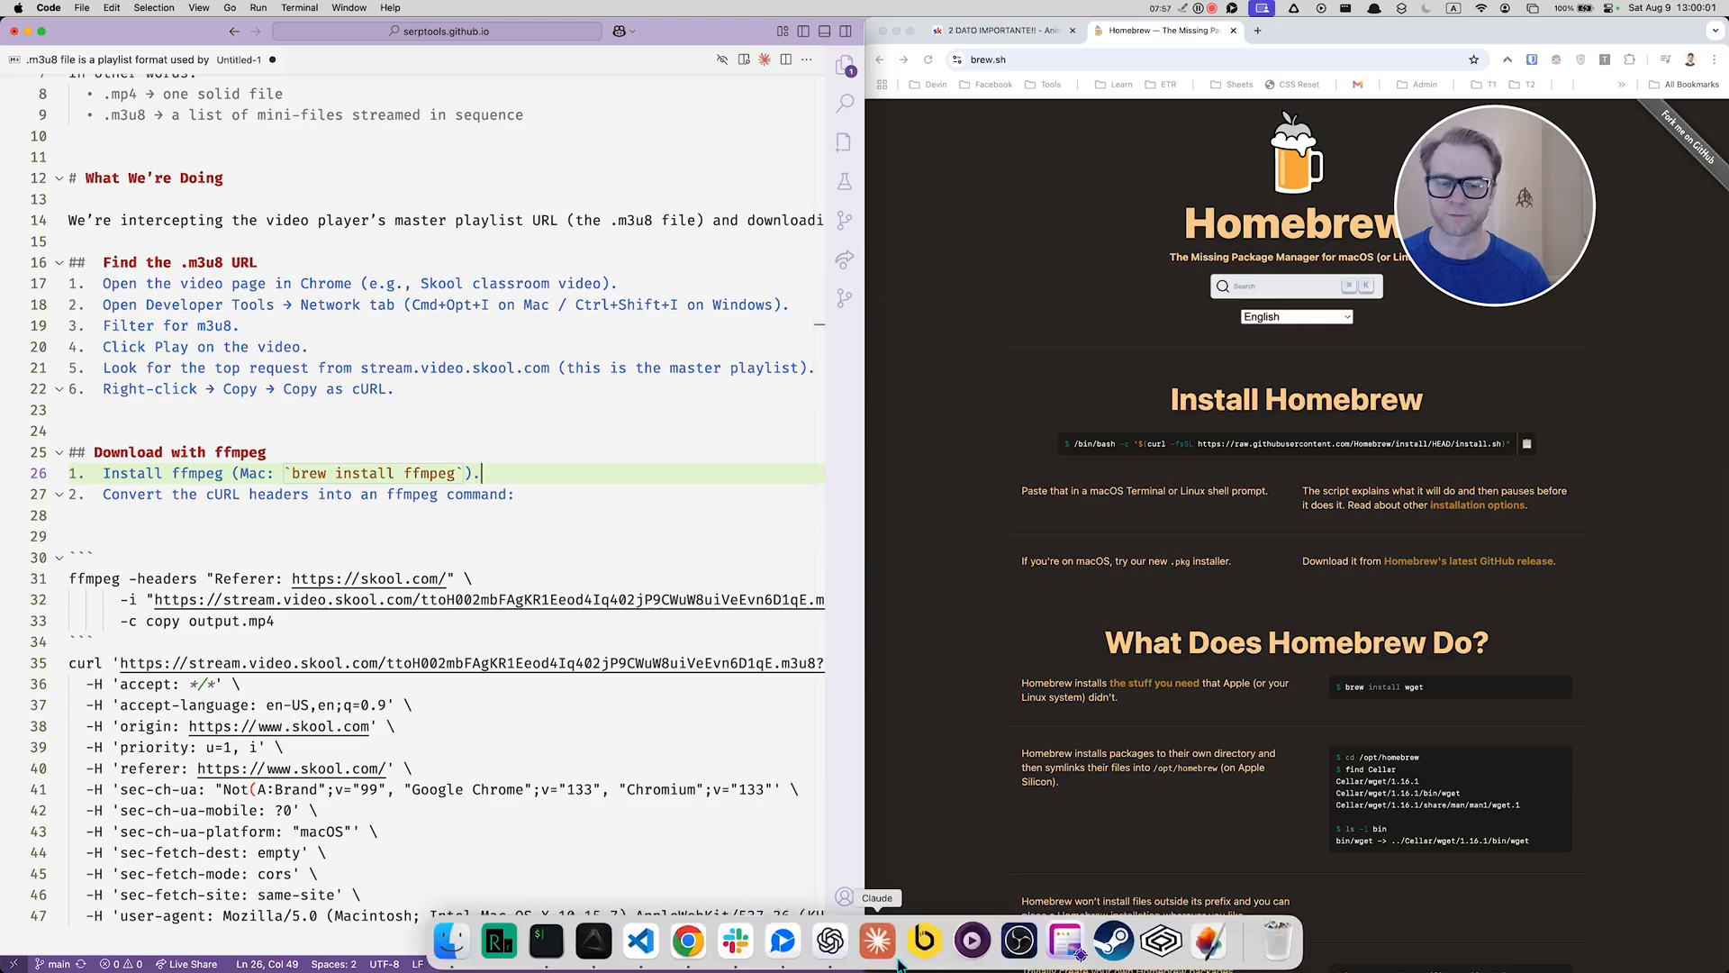
pyautogui.moveTo(853, 946)
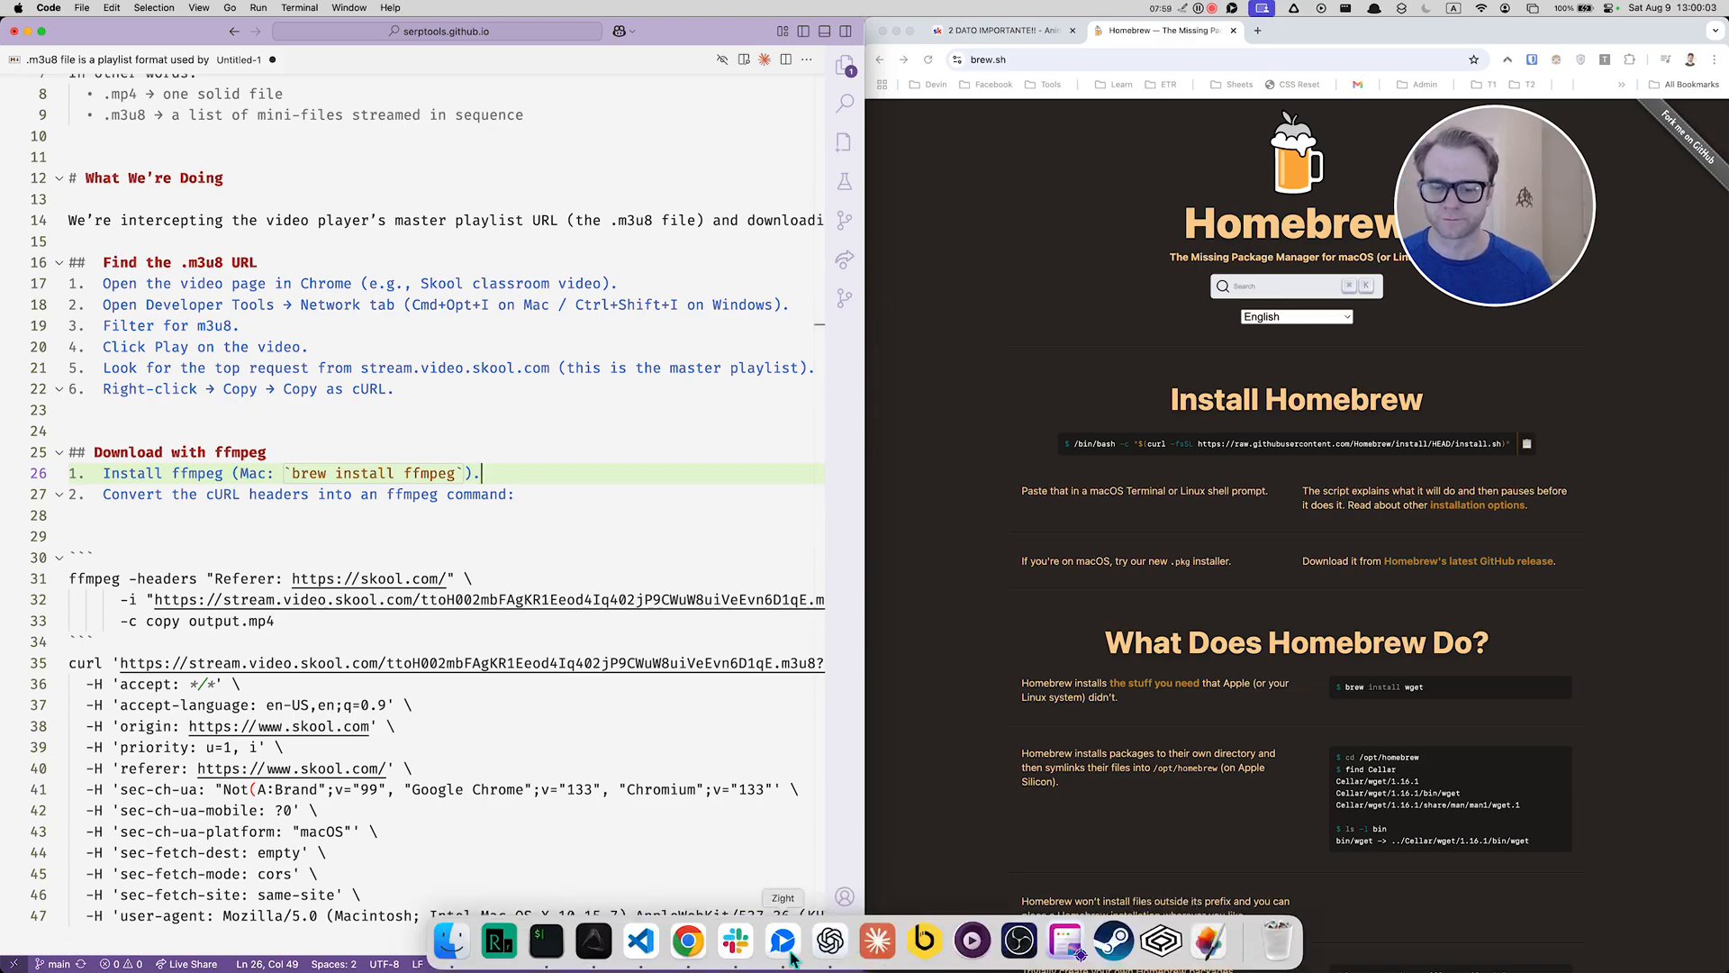